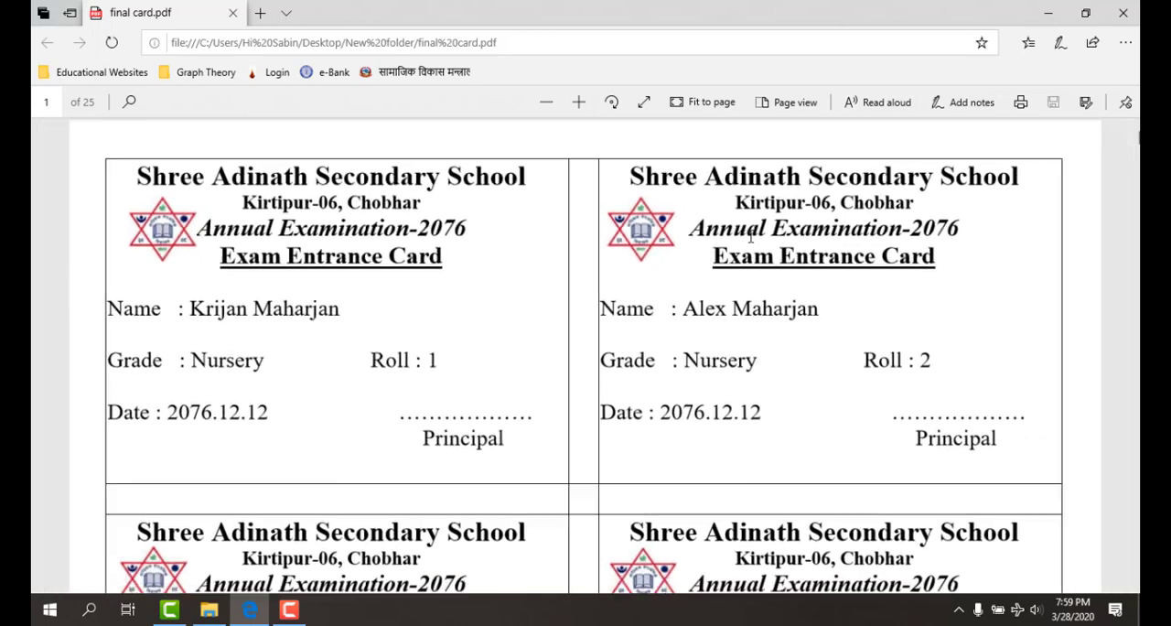
# - Look through the finished exam entrance cards in final card.pdf, and close the document
pyautogui.scroll(-3, 756, 294)
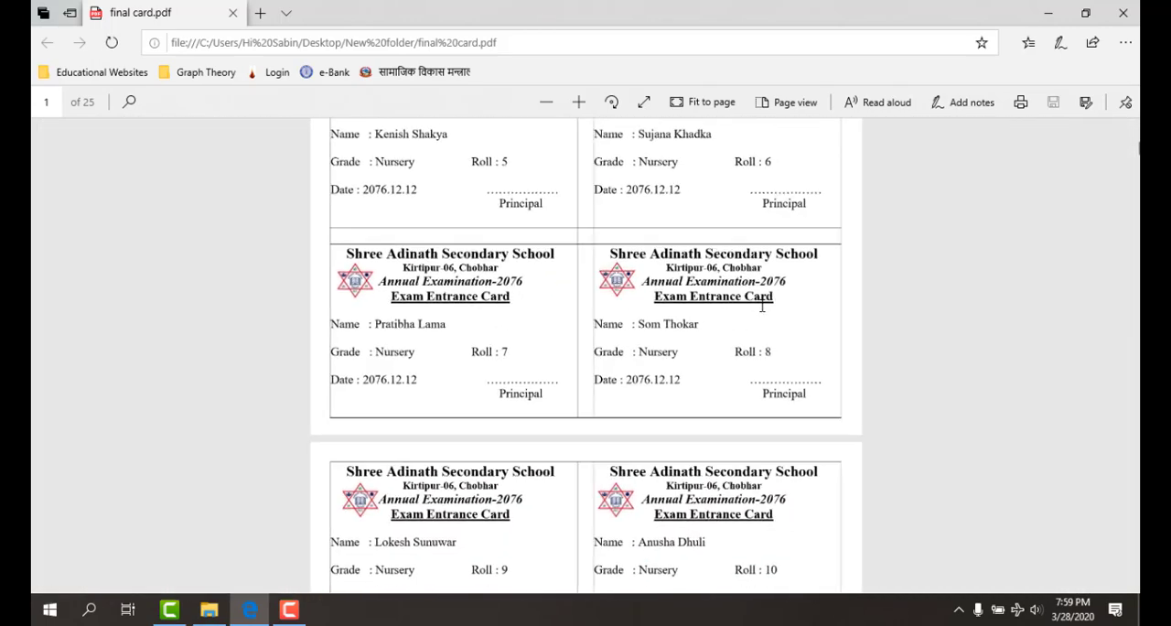
pyautogui.scroll(-10, 756, 311)
pyautogui.scroll(-10, 756, 331)
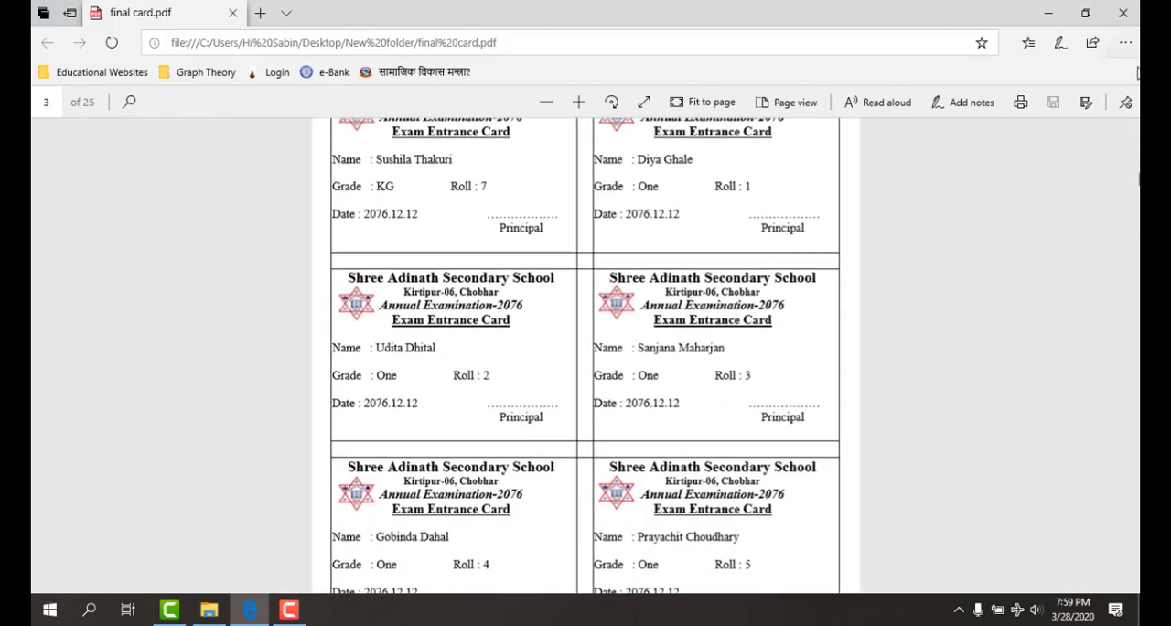
pyautogui.click(1122, 13)
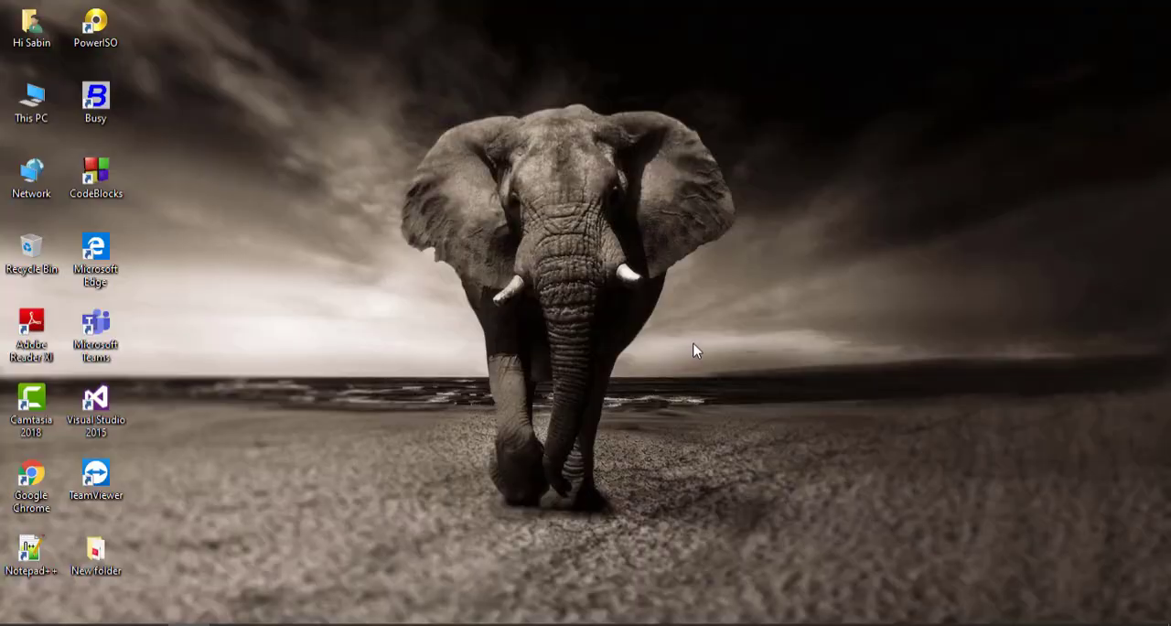
# - Refresh the desktop and launch Microsoft Word with a blank document by running winword
pyautogui.rightClick(693, 350)
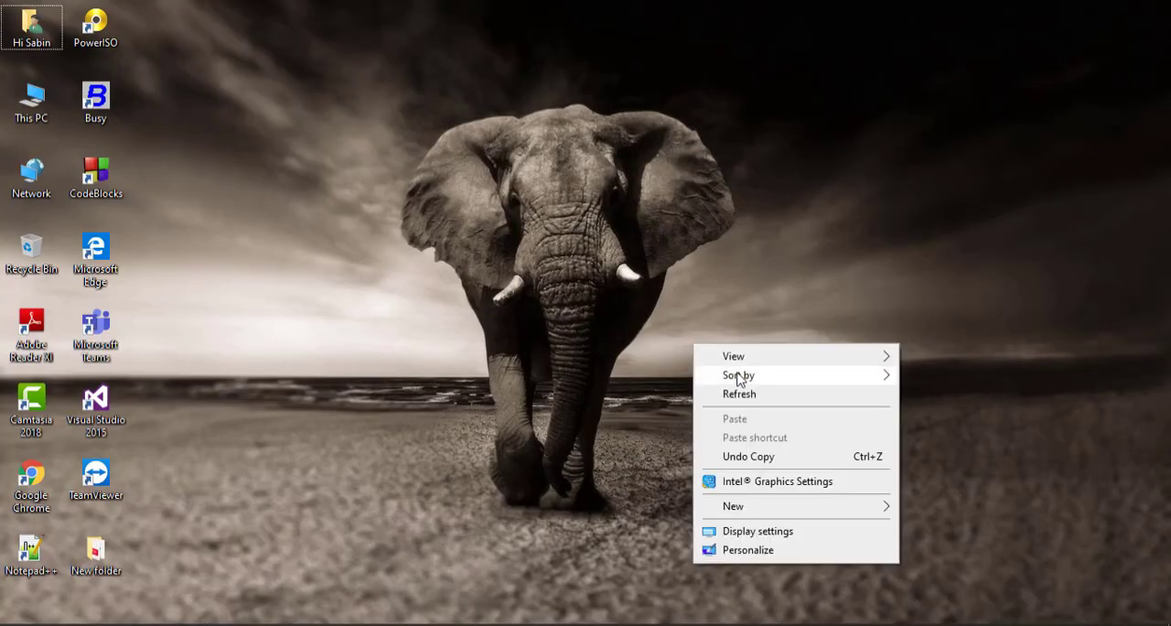
pyautogui.click(743, 392)
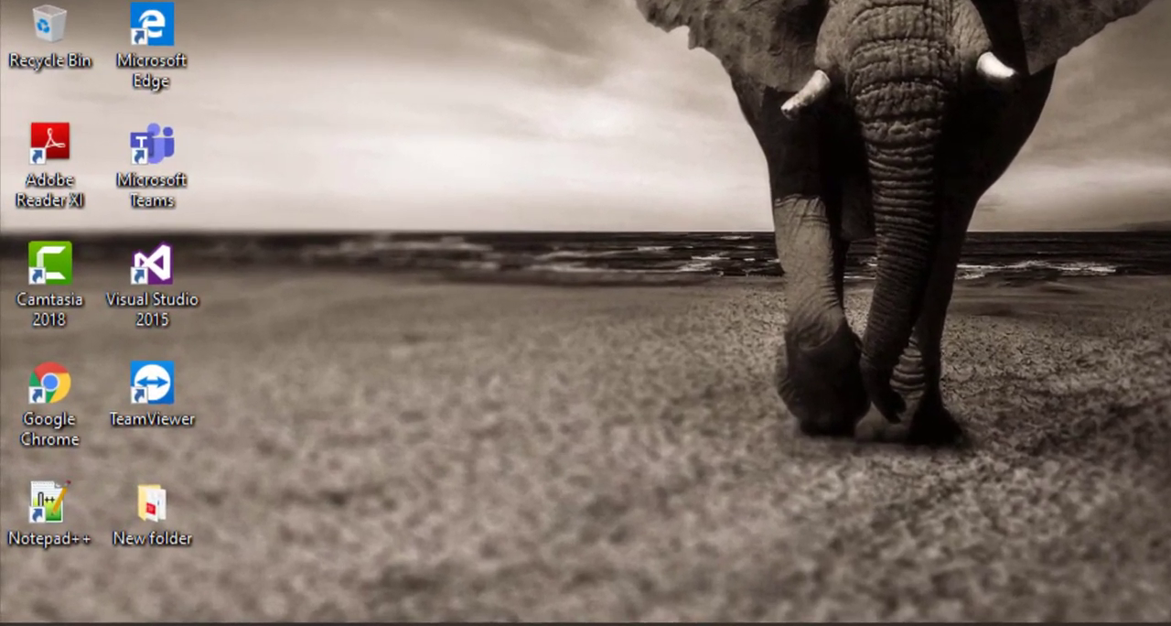
pyautogui.press('super+r')
pyautogui.write('winword')
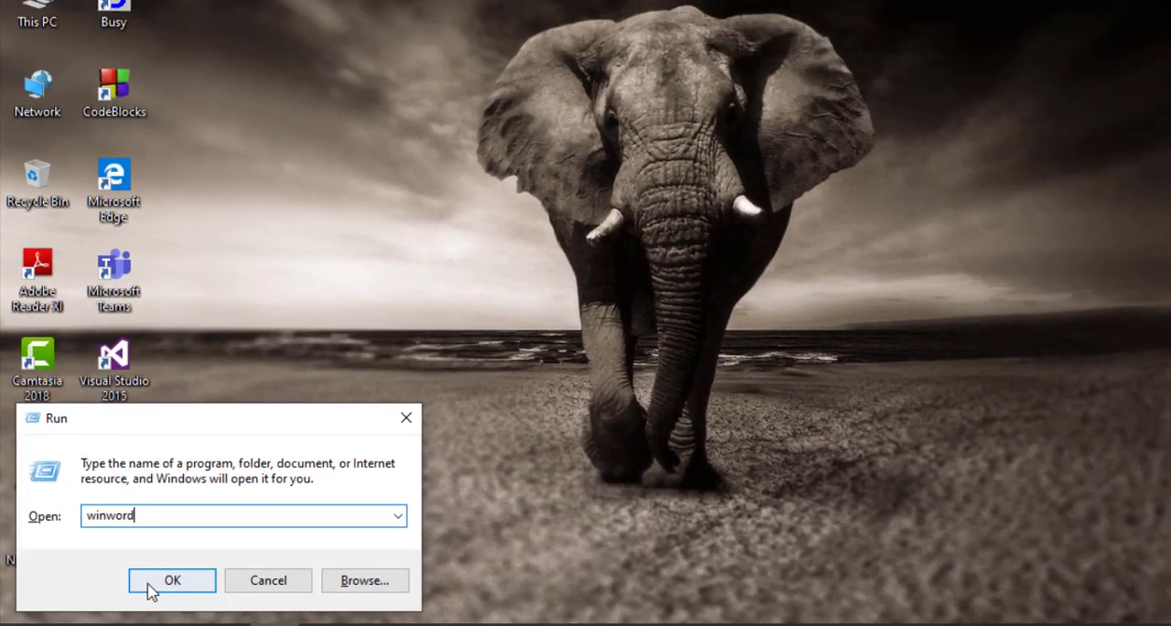
pyautogui.click(215, 571)
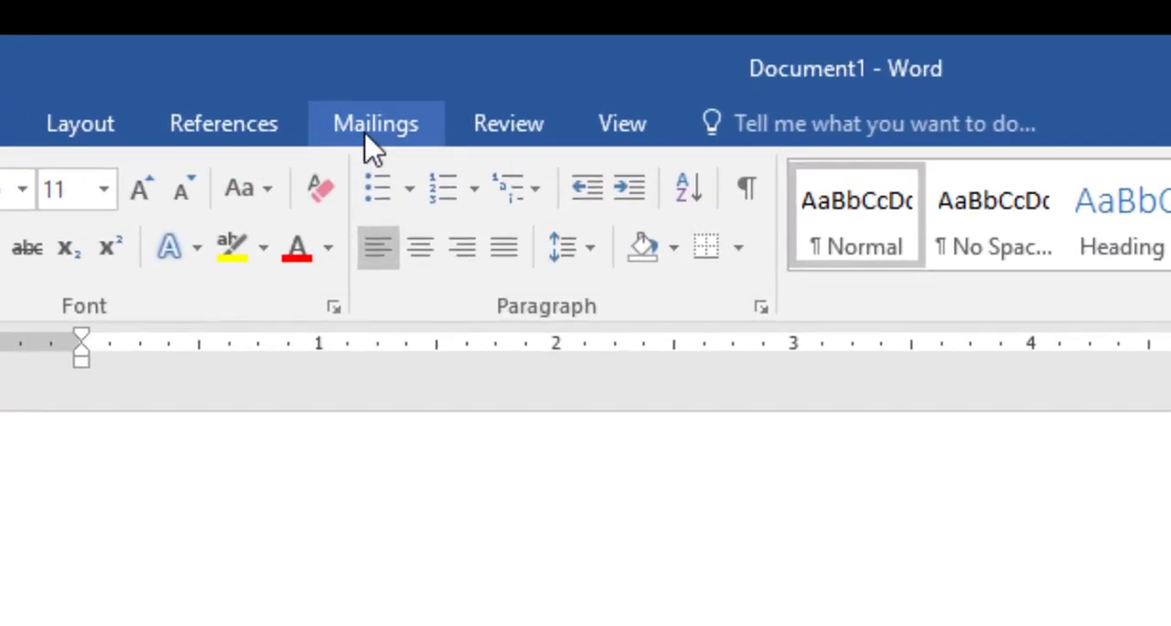
# - Start a Labels mail merge and name the custom label Exam Entrance Card, starting from the 1/2 Letter label's details
pyautogui.click(366, 84)
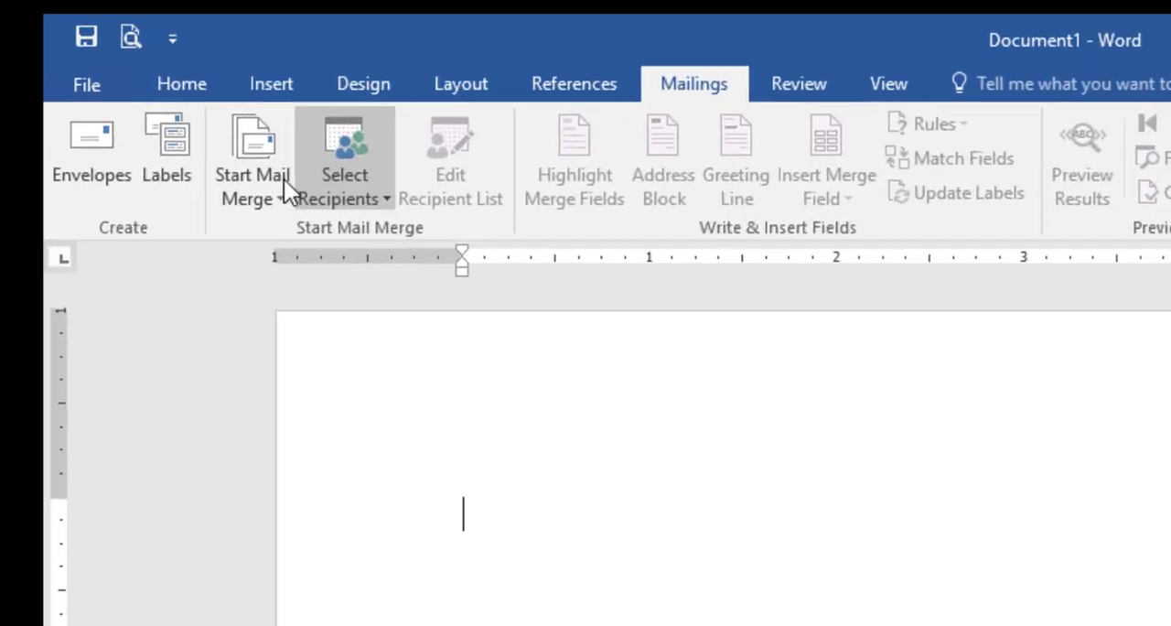
pyautogui.click(284, 181)
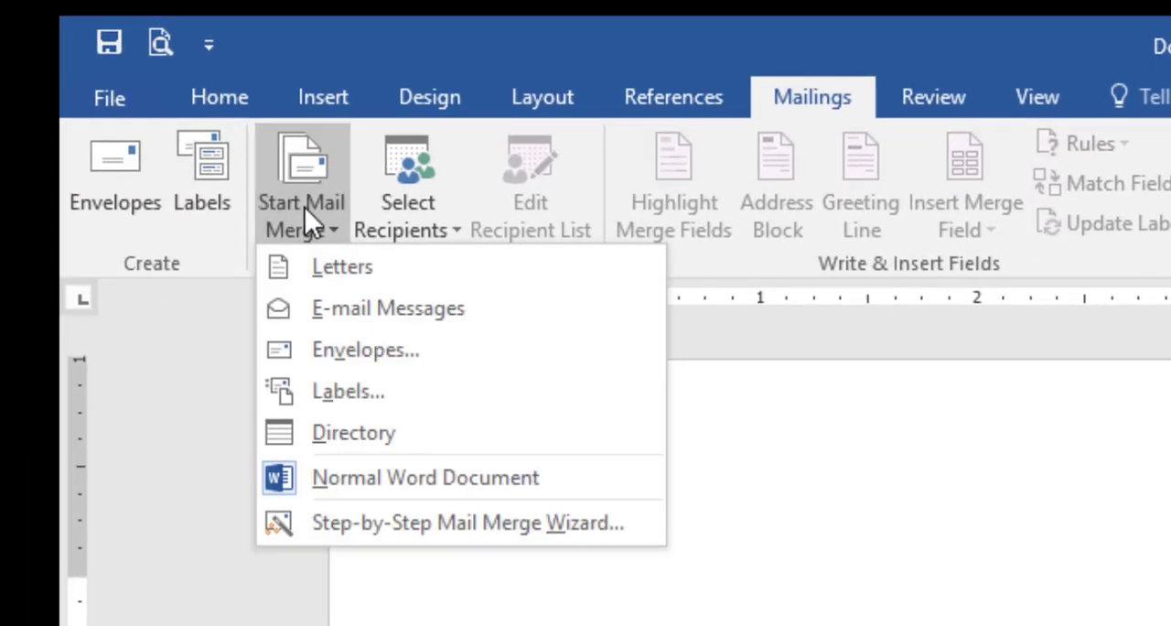
pyautogui.click(340, 393)
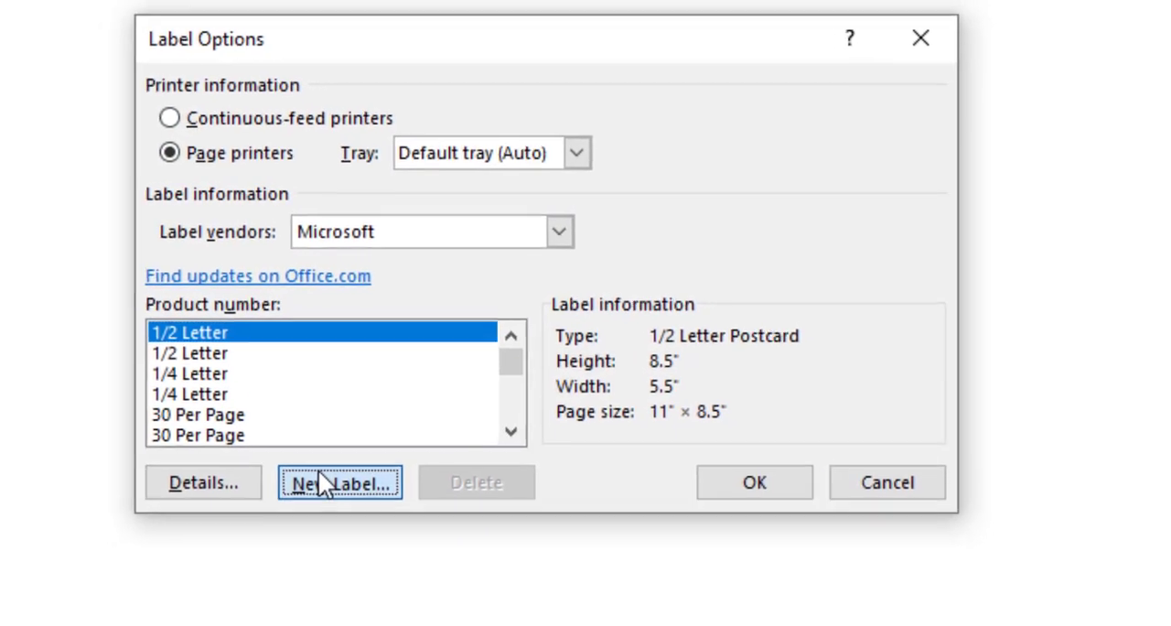
pyautogui.click(252, 515)
pyautogui.moveTo(573, 341); pyautogui.dragTo(457, 321)
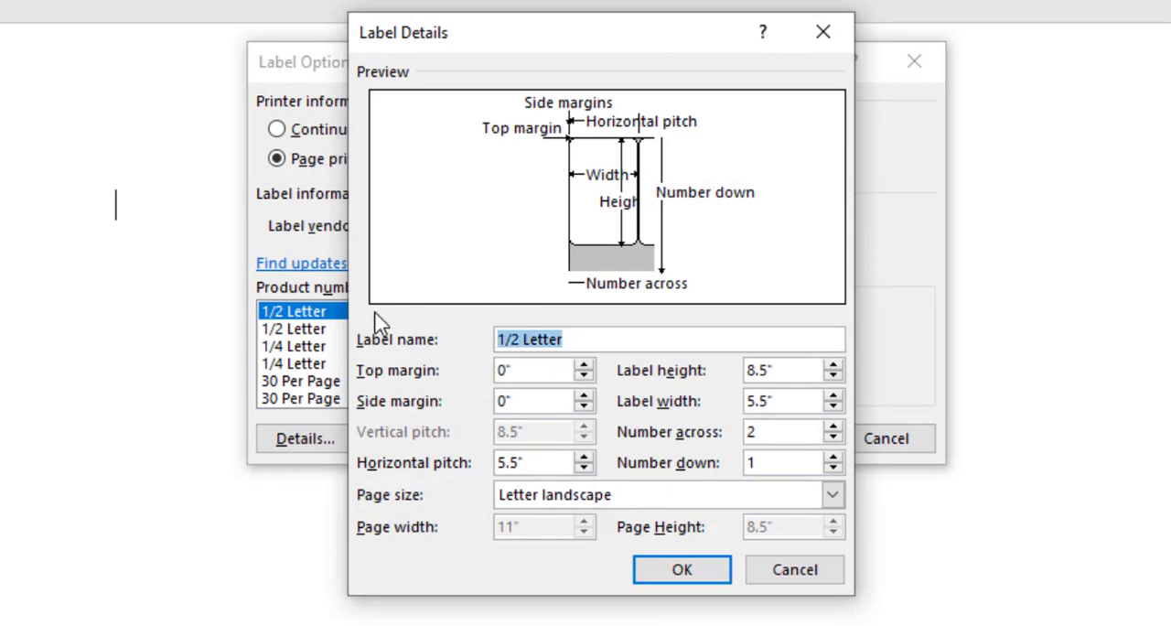
pyautogui.write('Exam Entrance Card')
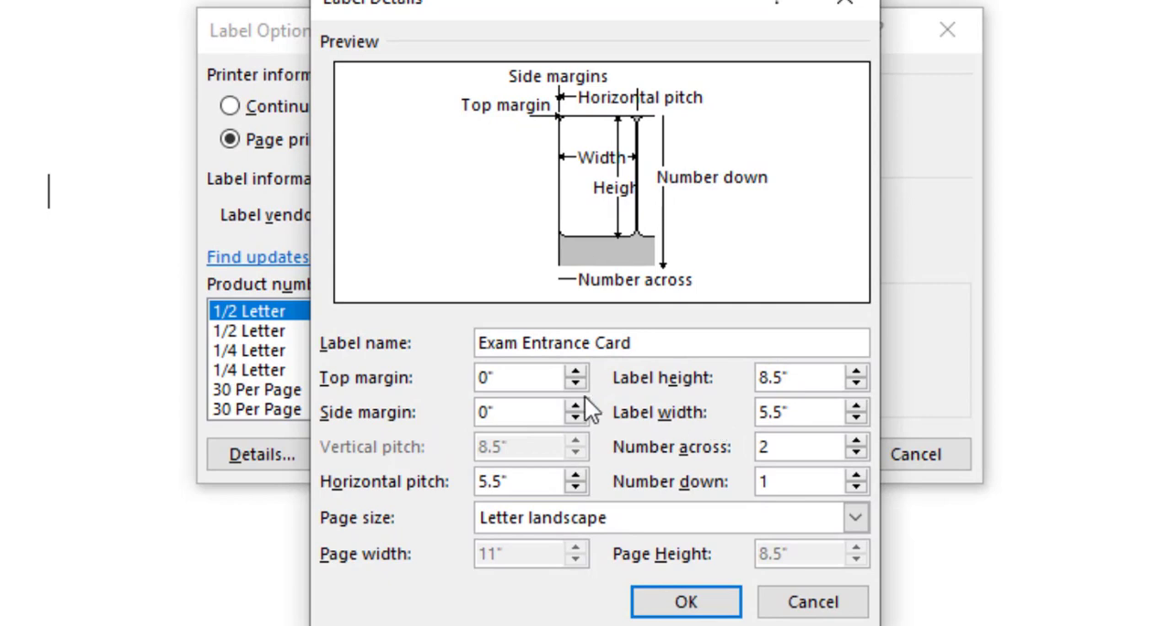
# - Set the label's top margin and side margin to 0.3 inches each
pyautogui.doubleClick(477, 377)
pyautogui.press('BackSpace')
pyautogui.press('Tab')
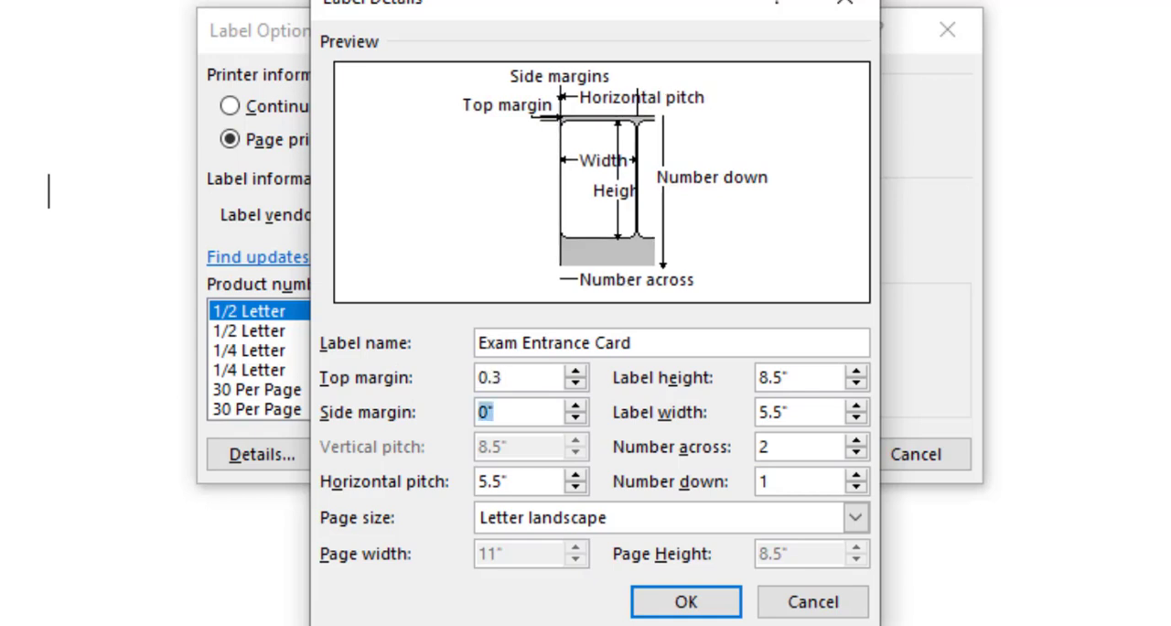
pyautogui.write('0')
pyautogui.press('Tab')
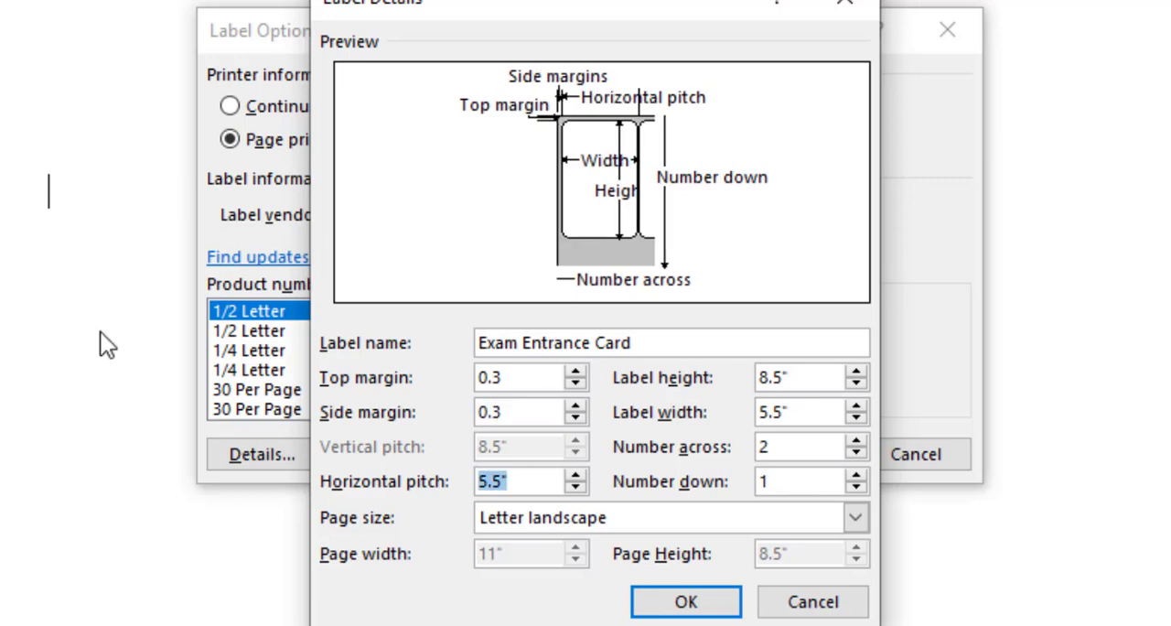
# - Set the label height to 2.1 inches and the label width to 3.1 inches
pyautogui.press('Tab')
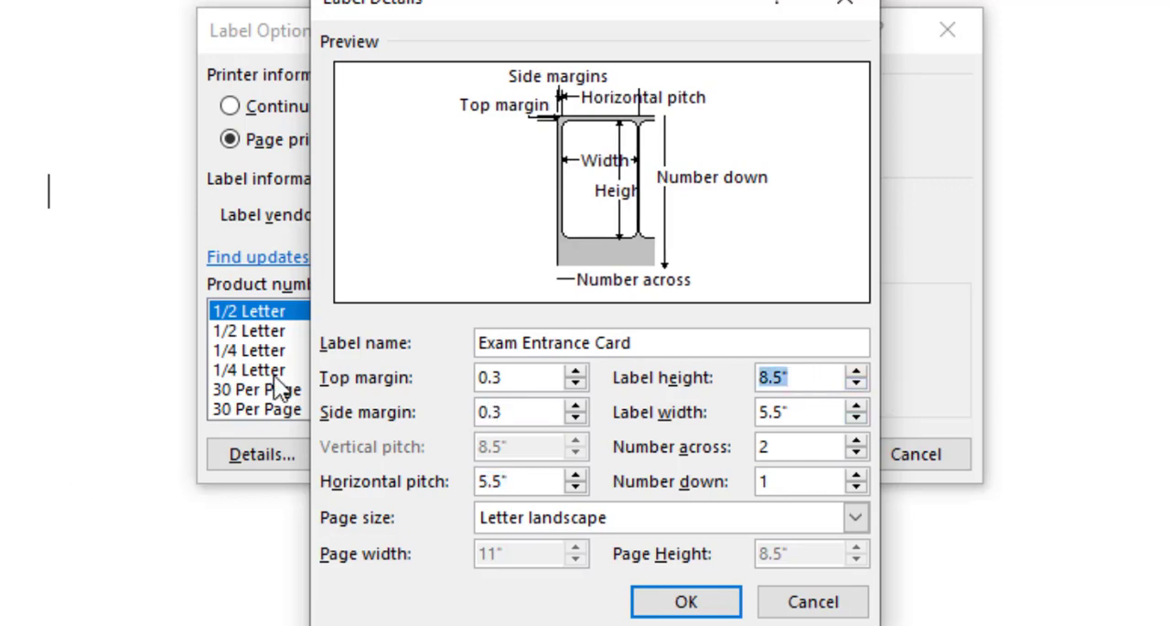
pyautogui.write('2.1')
pyautogui.press('Tab')
pyautogui.write('3')
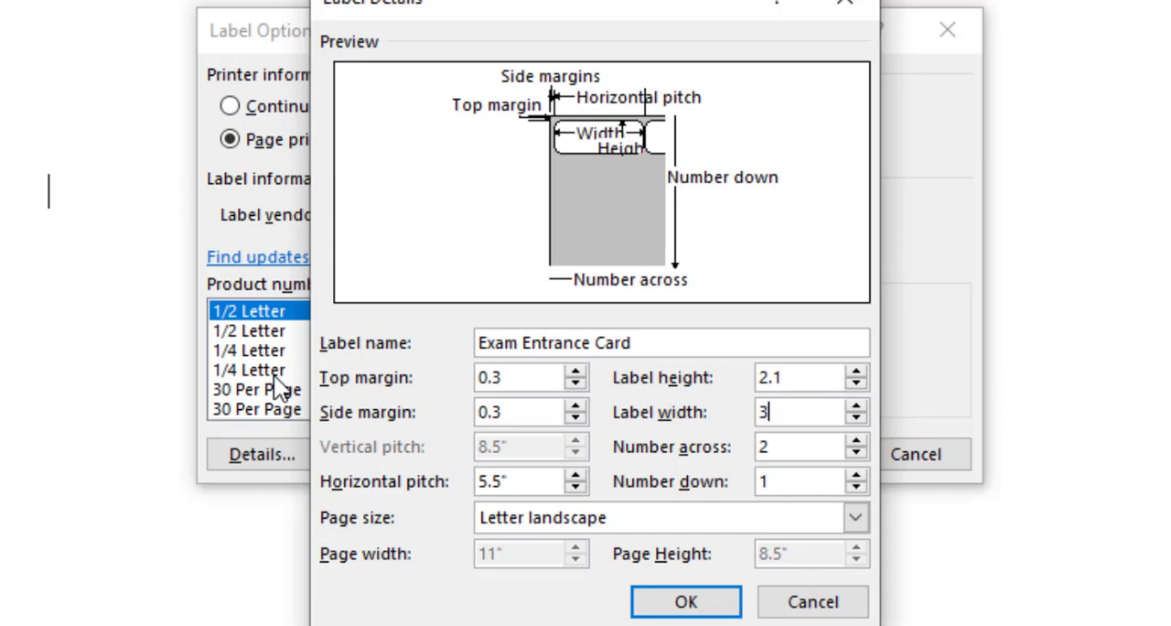
pyautogui.write('.1')
# - Set the number of labels down to 4 and the page size to A4
pyautogui.press('Tab')
pyautogui.press('Tab')
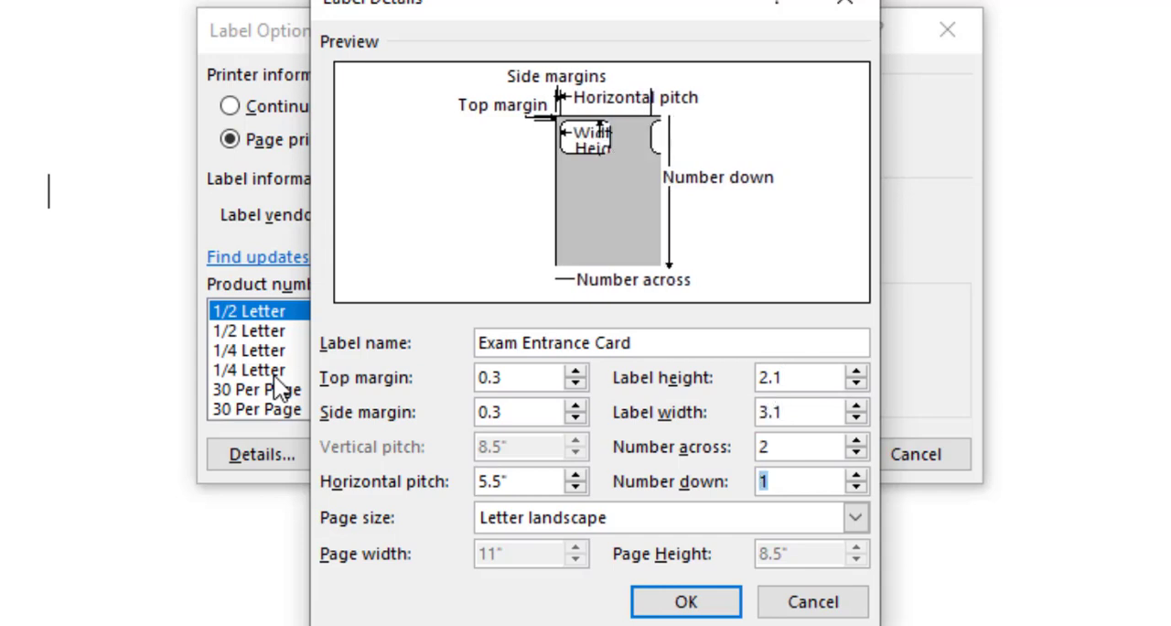
pyautogui.click(607, 526)
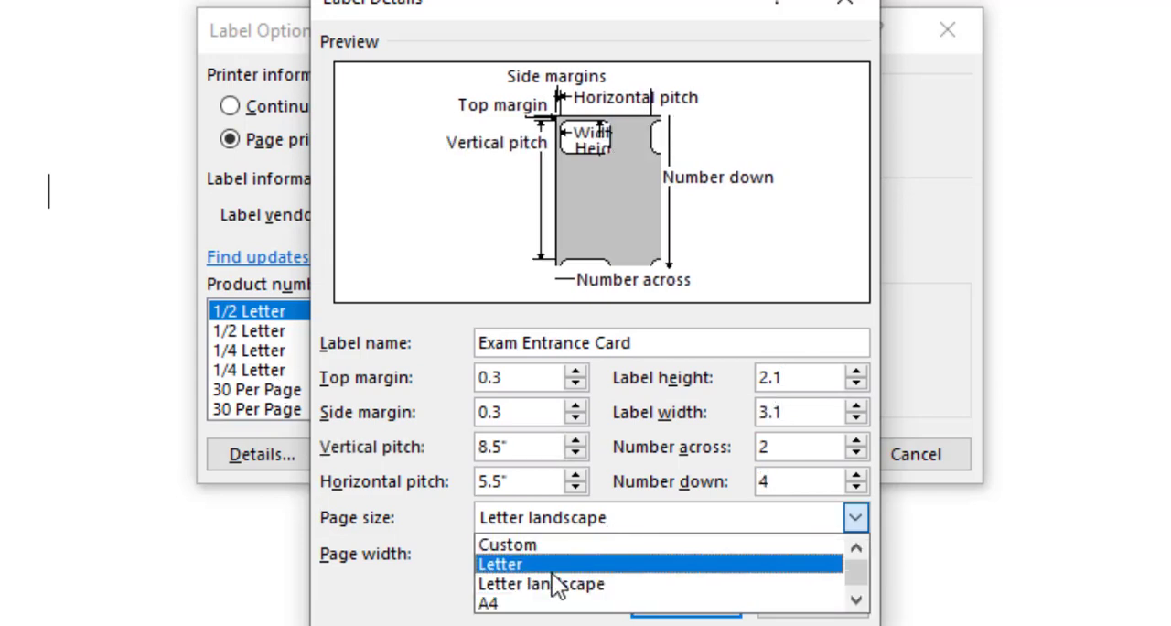
pyautogui.click(545, 605)
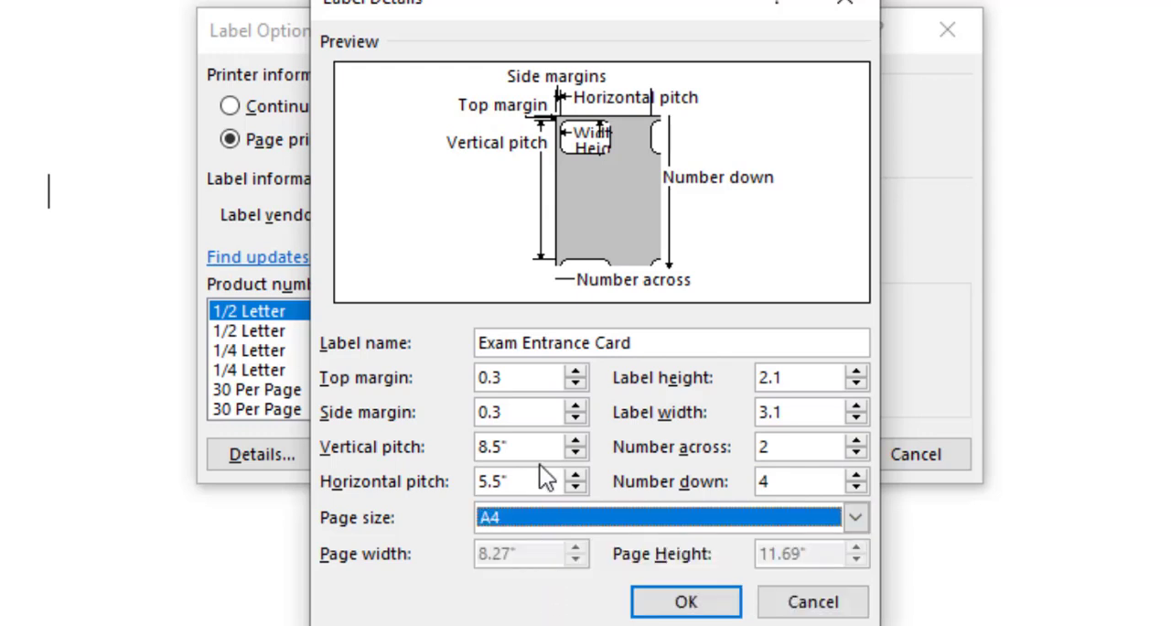
# - Set the vertical pitch to 2.3 and the horizontal pitch to 3.3 inches, and create the label sheet from the Exam Entrance Card label
pyautogui.doubleClick(536, 448)
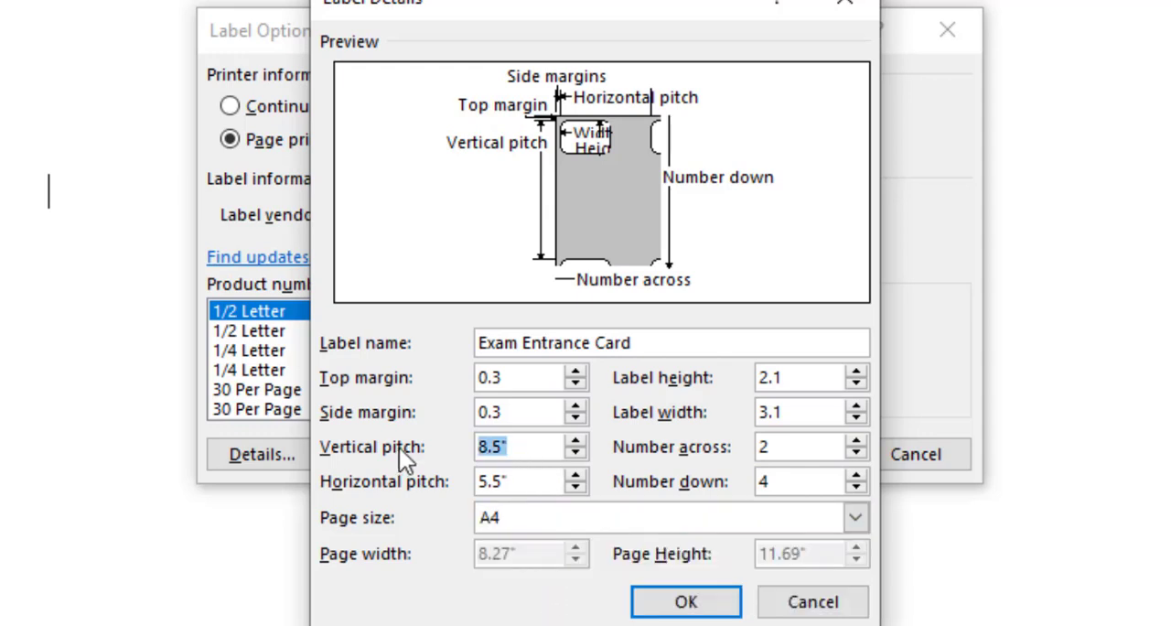
pyautogui.write('2.3')
pyautogui.press('Tab')
pyautogui.write('3.3')
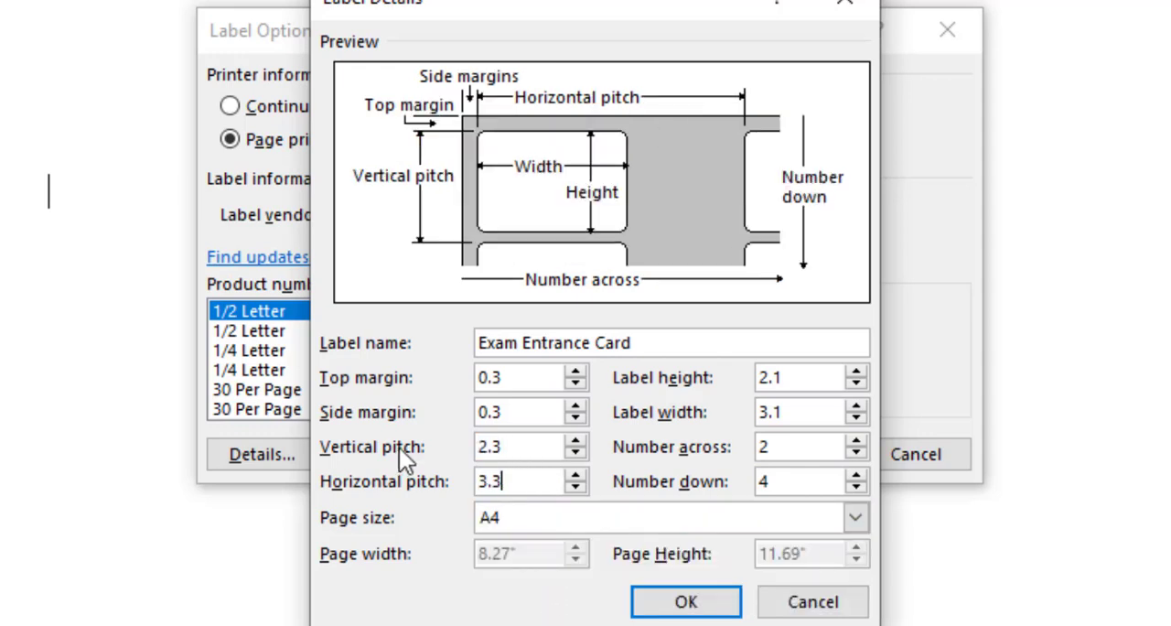
pyautogui.press('Tab')
pyautogui.press('Tab')
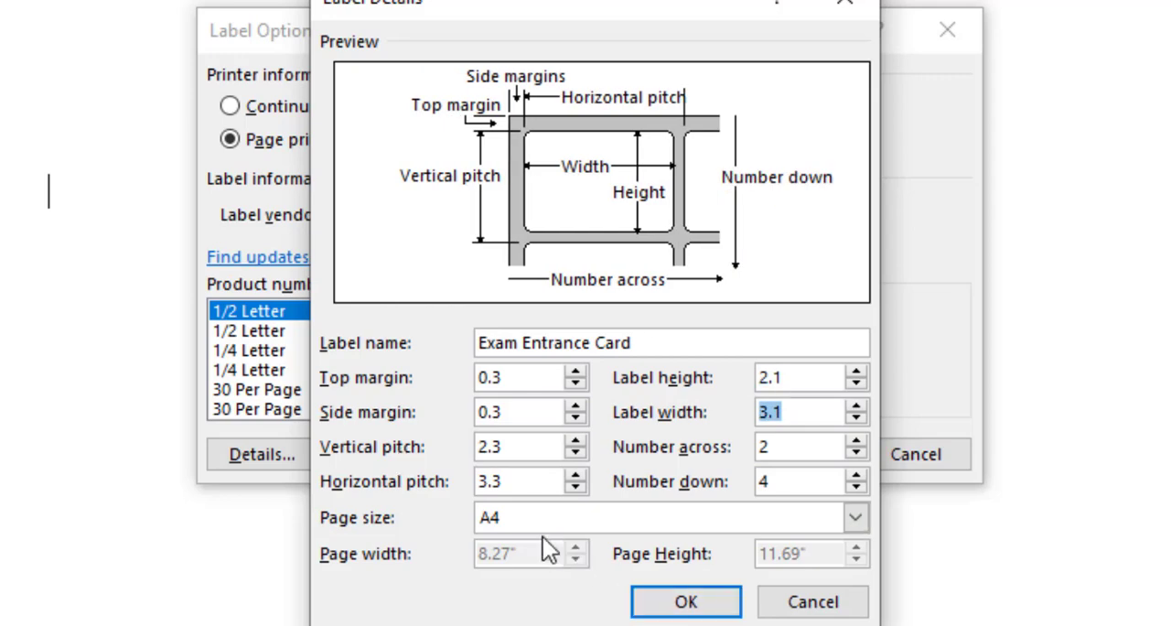
pyautogui.press('Tab')
pyautogui.press('Tab')
pyautogui.press('Tab')
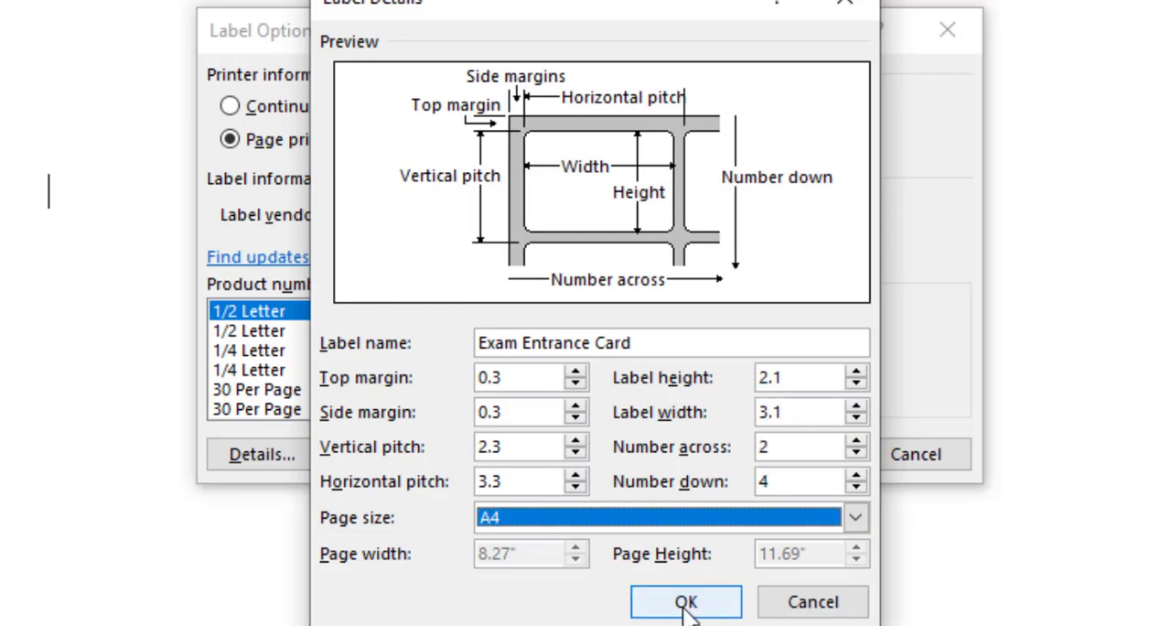
pyautogui.click(686, 604)
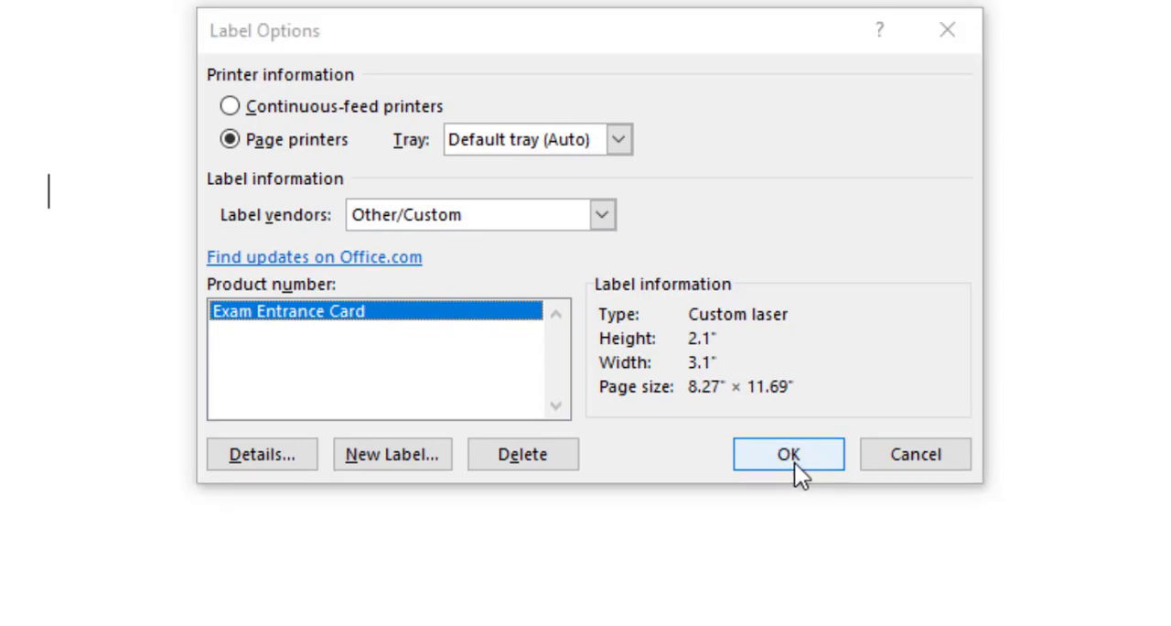
pyautogui.click(792, 457)
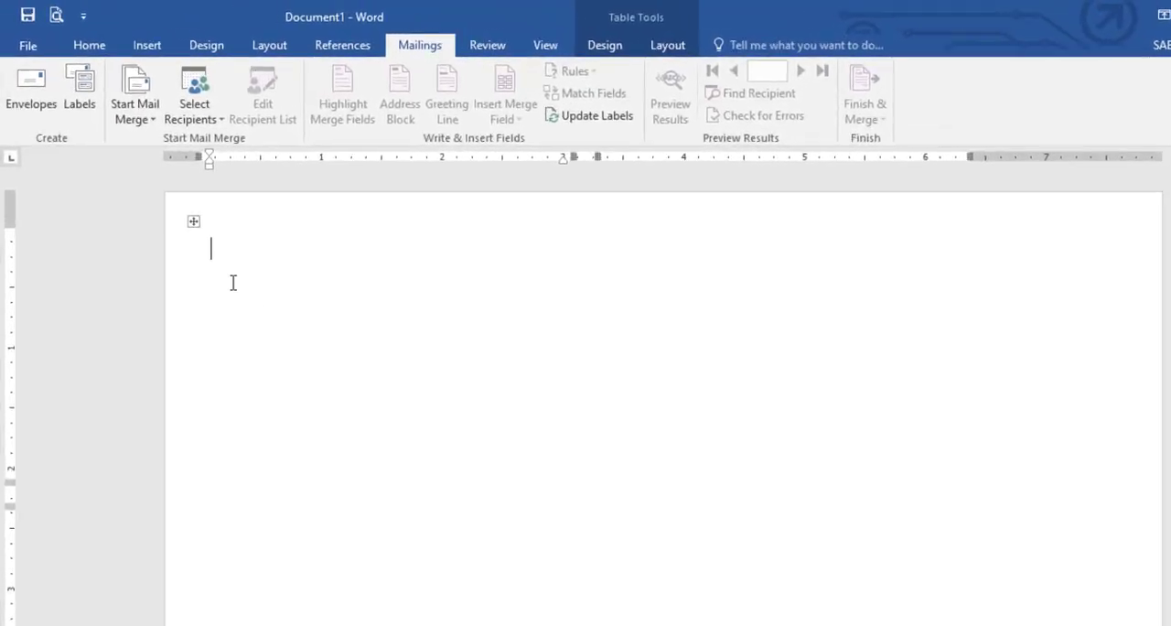
# - Apply All Borders to the whole label table
pyautogui.click(194, 221)
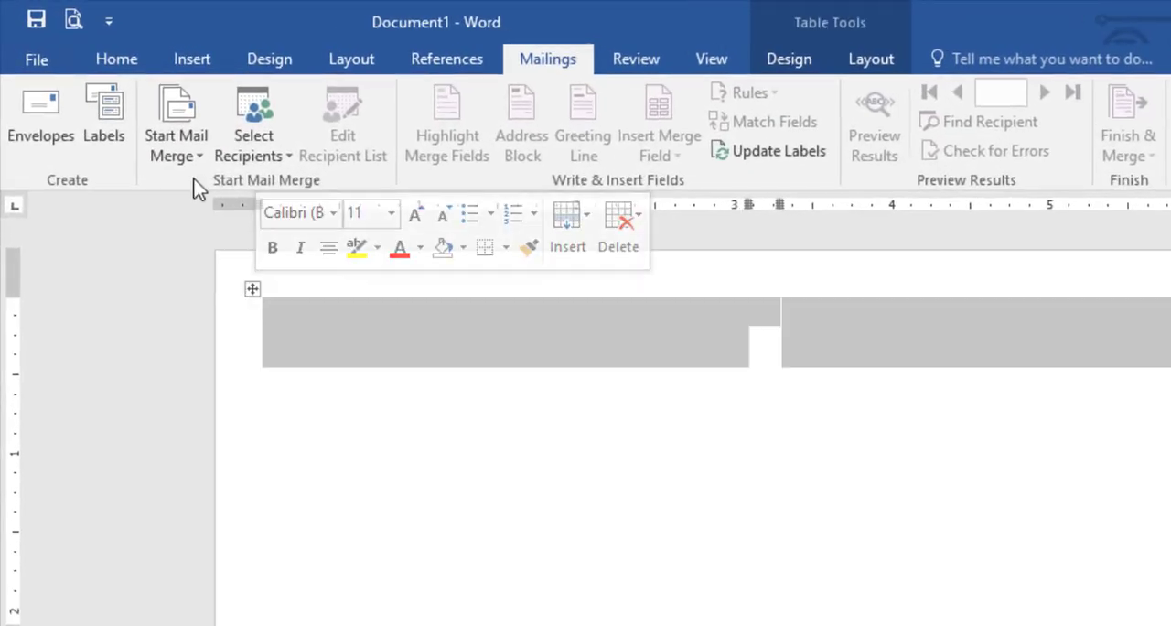
pyautogui.click(133, 62)
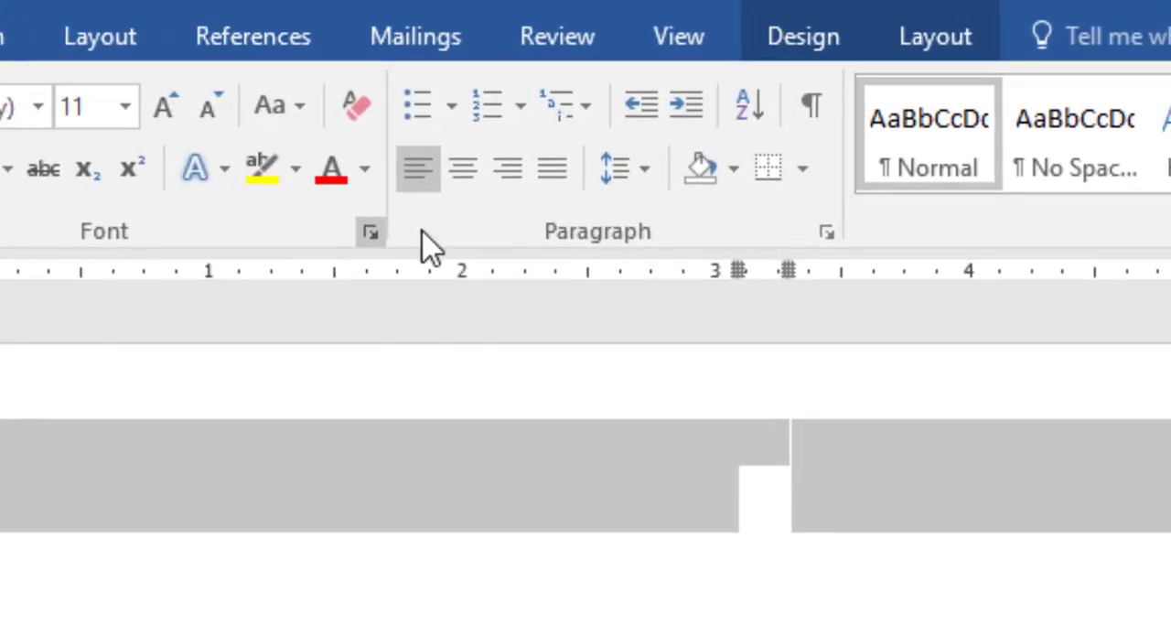
pyautogui.click(801, 168)
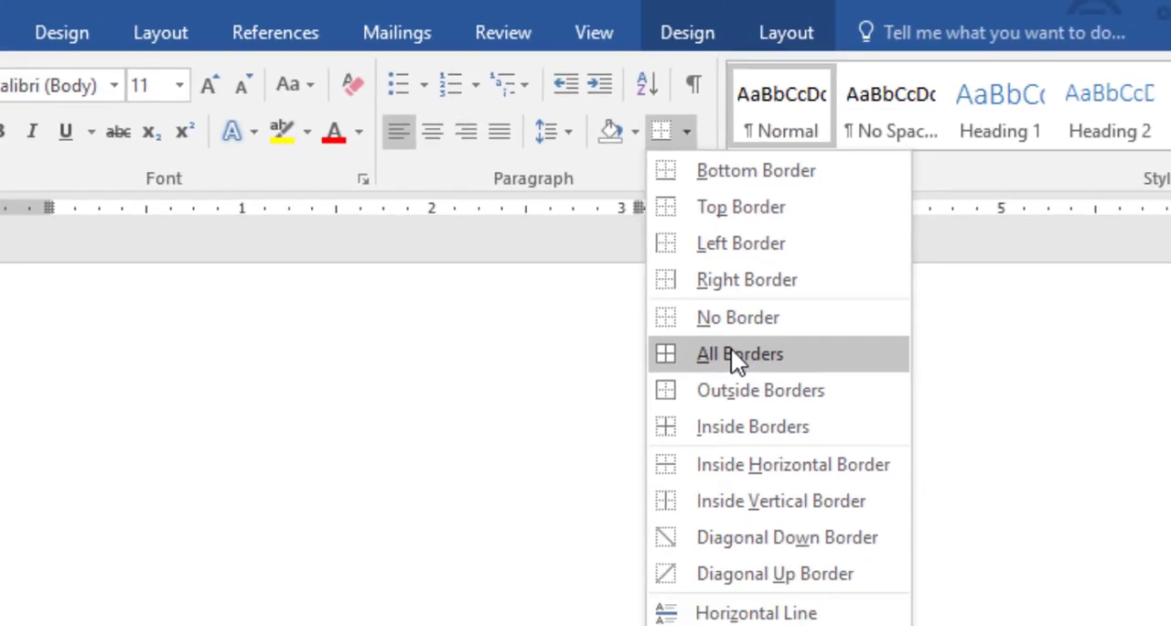
pyautogui.click(873, 465)
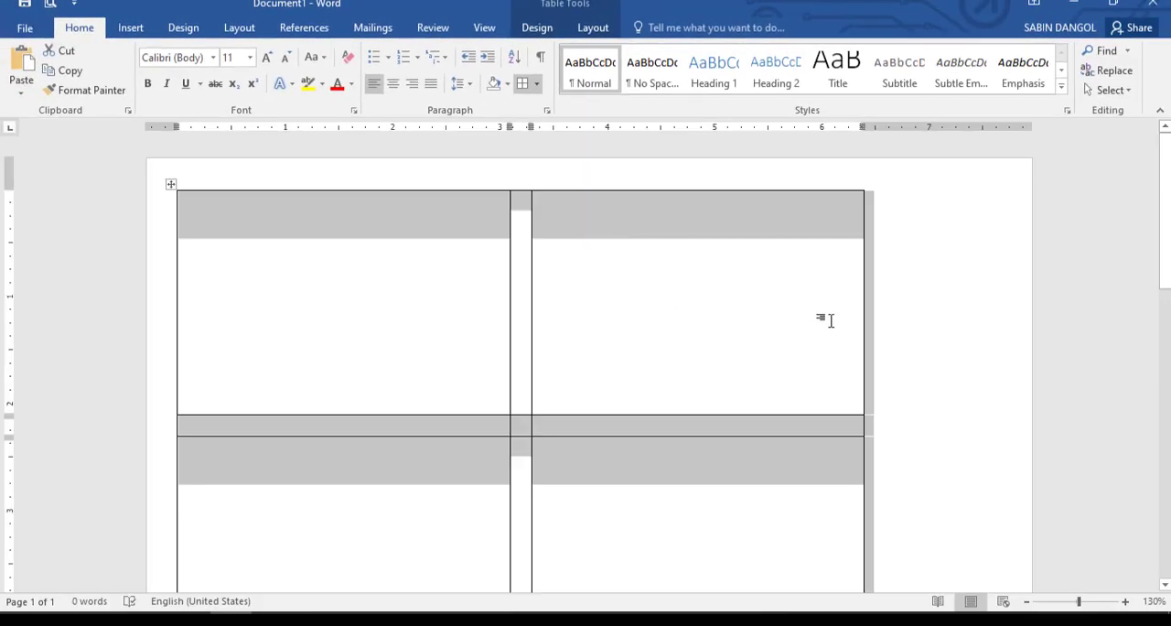
# - Enlarge the label table from its lower right corner to fill the page, and check it in the print preview
pyautogui.click(1026, 601)
pyautogui.click(1026, 601)
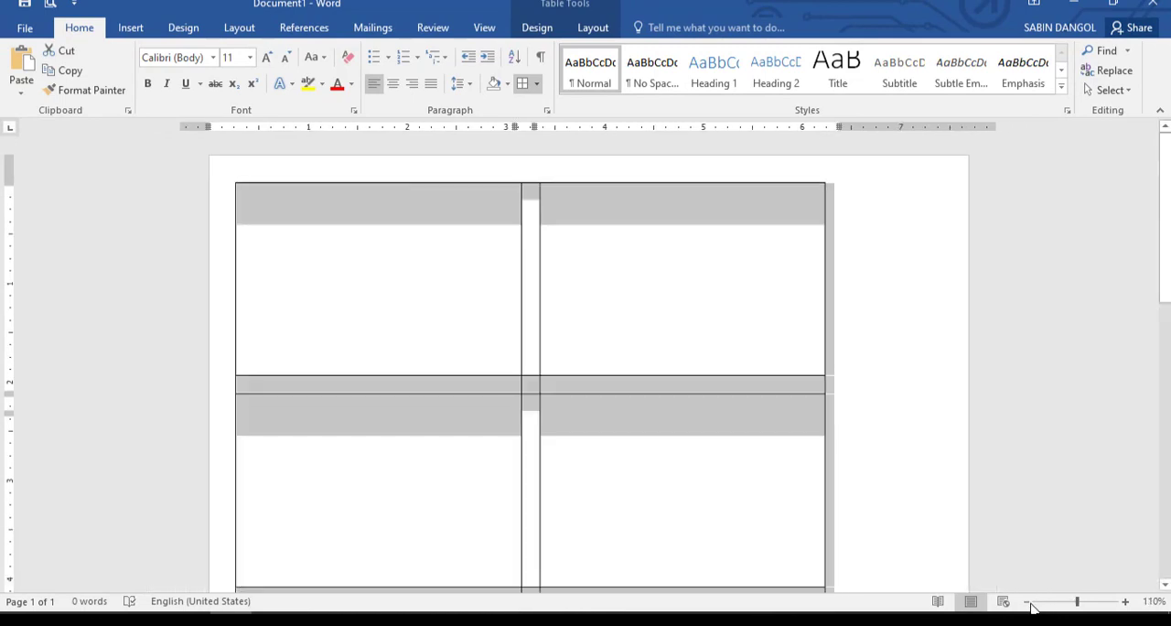
pyautogui.scroll(-6, 782, 344)
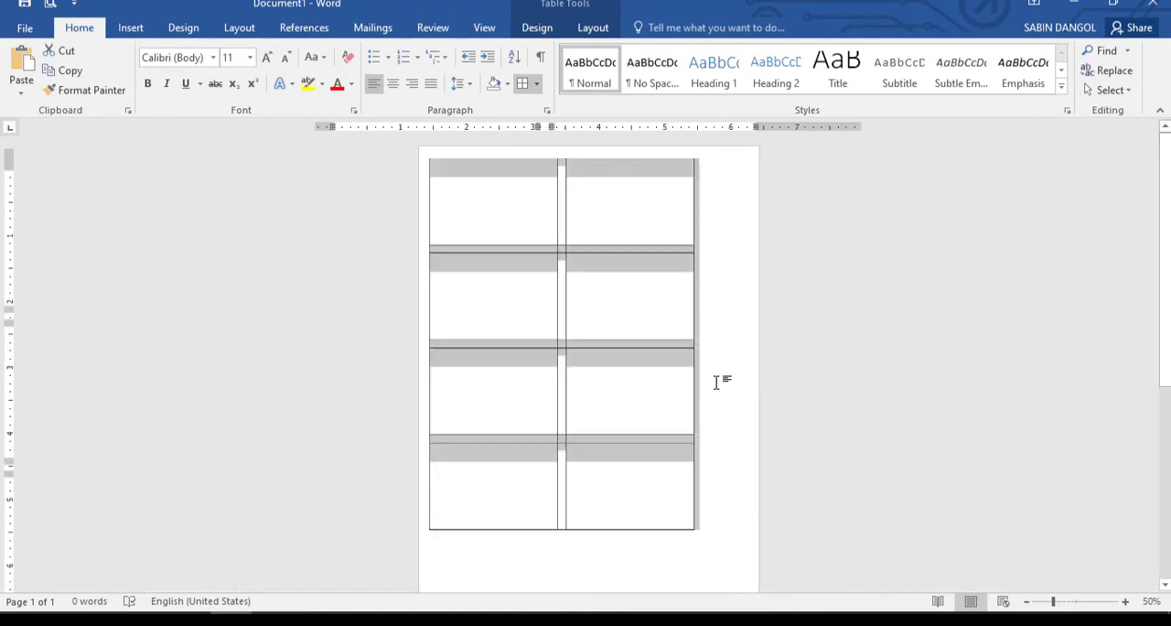
pyautogui.click(639, 508)
pyautogui.scroll(-1, 692, 510)
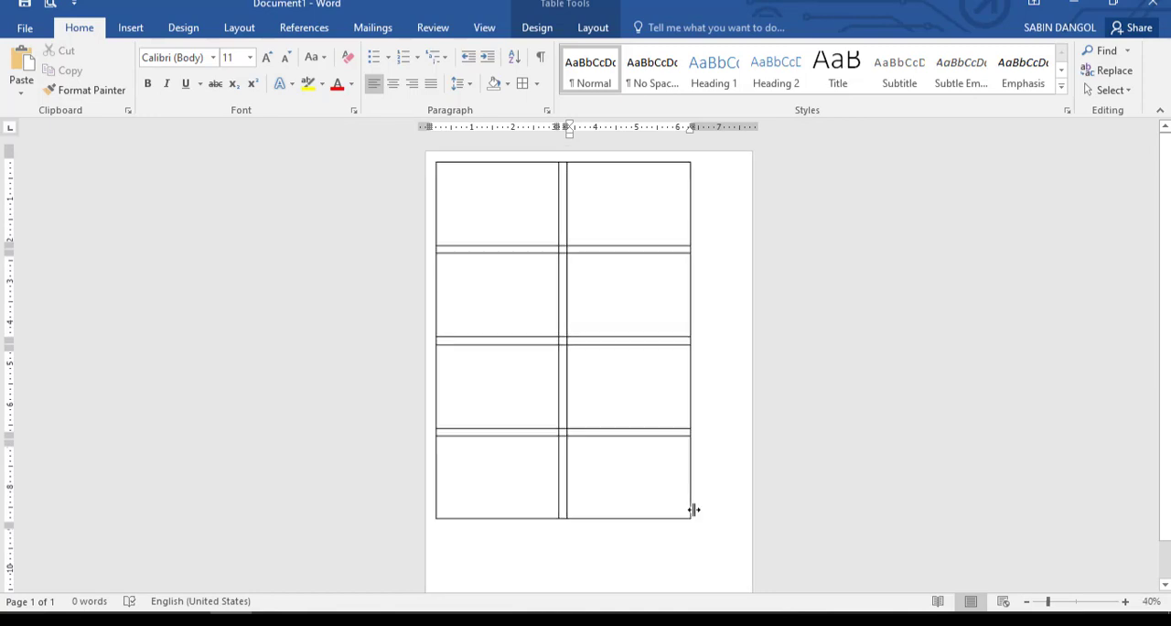
pyautogui.moveTo(684, 487); pyautogui.dragTo(713, 547)
pyautogui.hotkey('ctrl', 'p')
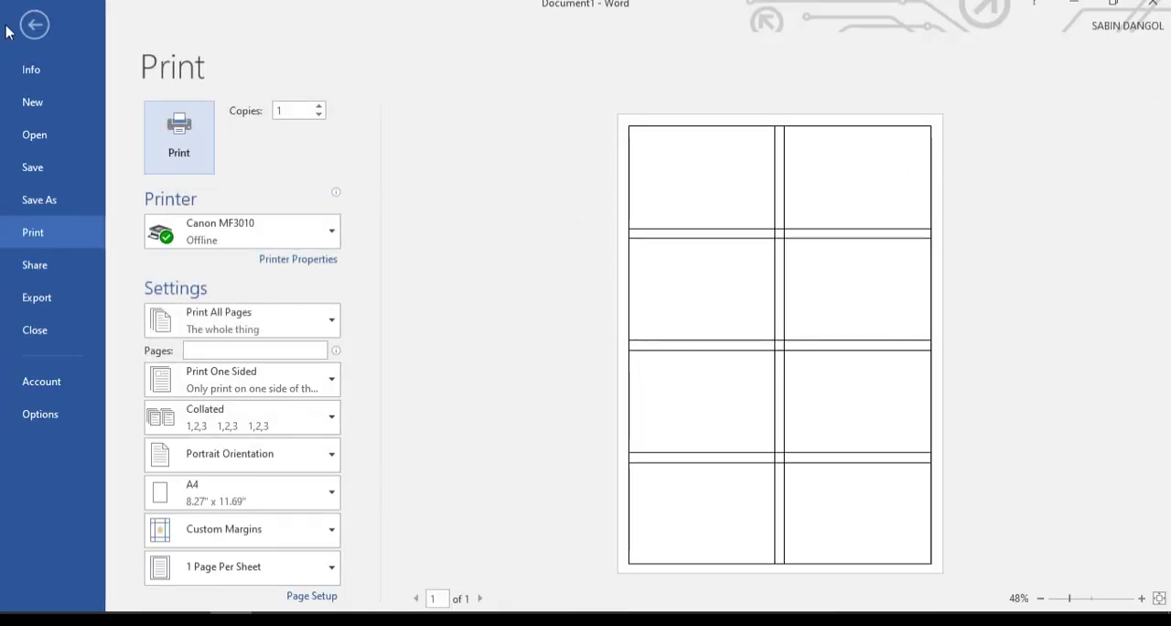
pyautogui.click(35, 28)
# - Set the paragraph spacing before to 0 pt in the table's first label cell
pyautogui.scroll(7, 491, 219)
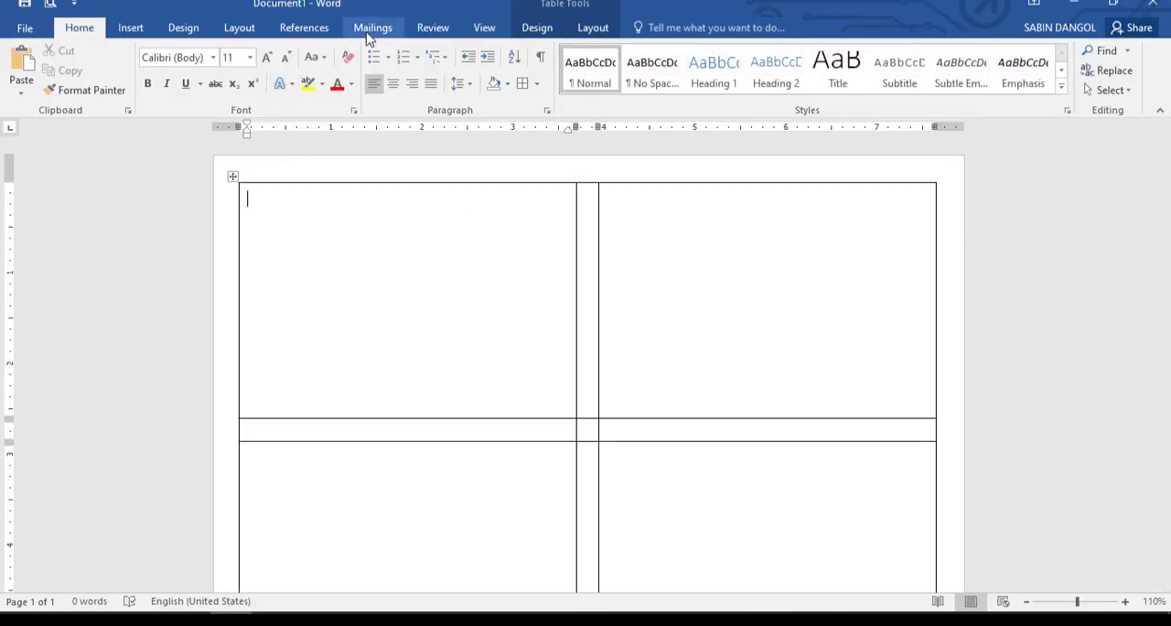
pyautogui.click(250, 31)
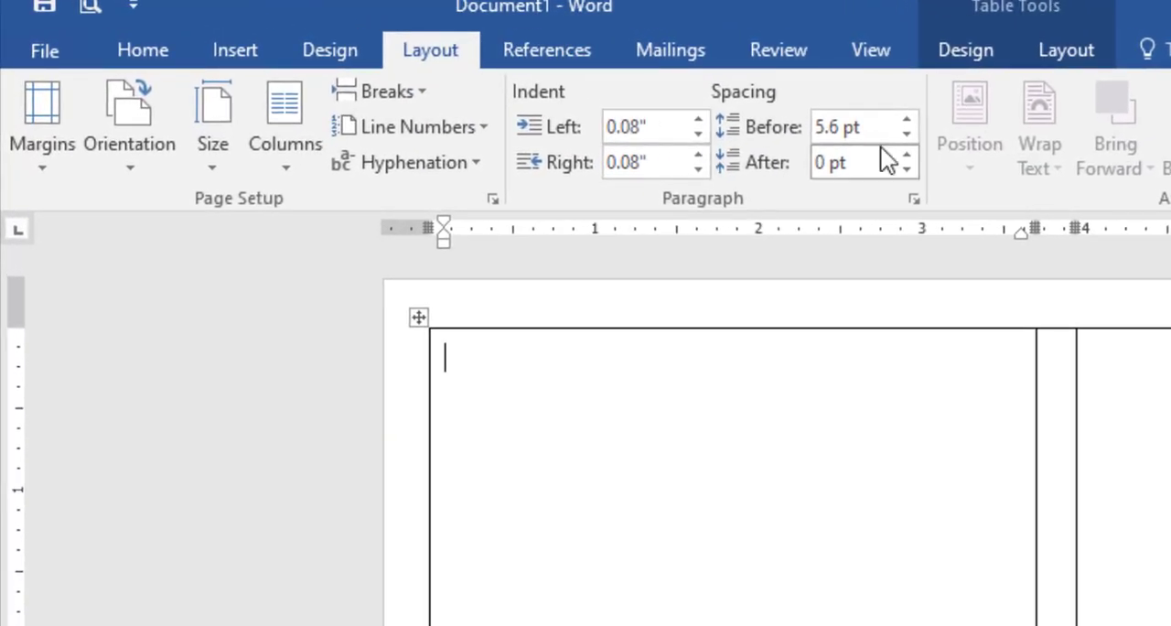
pyautogui.click(849, 127)
pyautogui.click(906, 137)
pyautogui.click(908, 119)
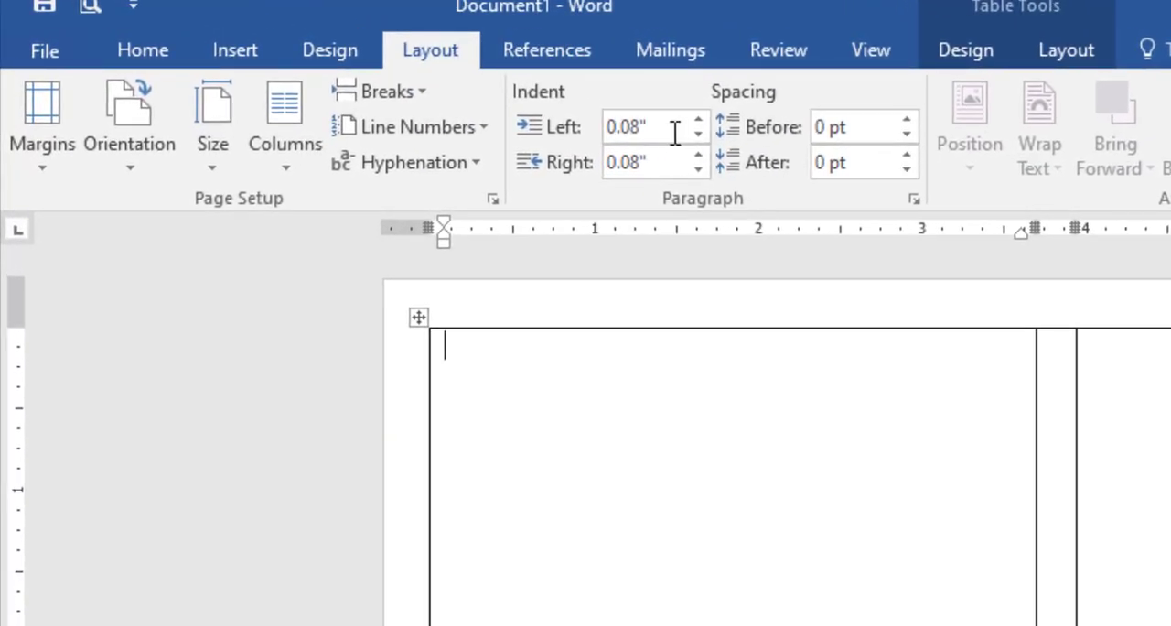
# - Set the left and right paragraph indents to 0.1" in the first label cell
pyautogui.click(698, 134)
pyautogui.click(698, 134)
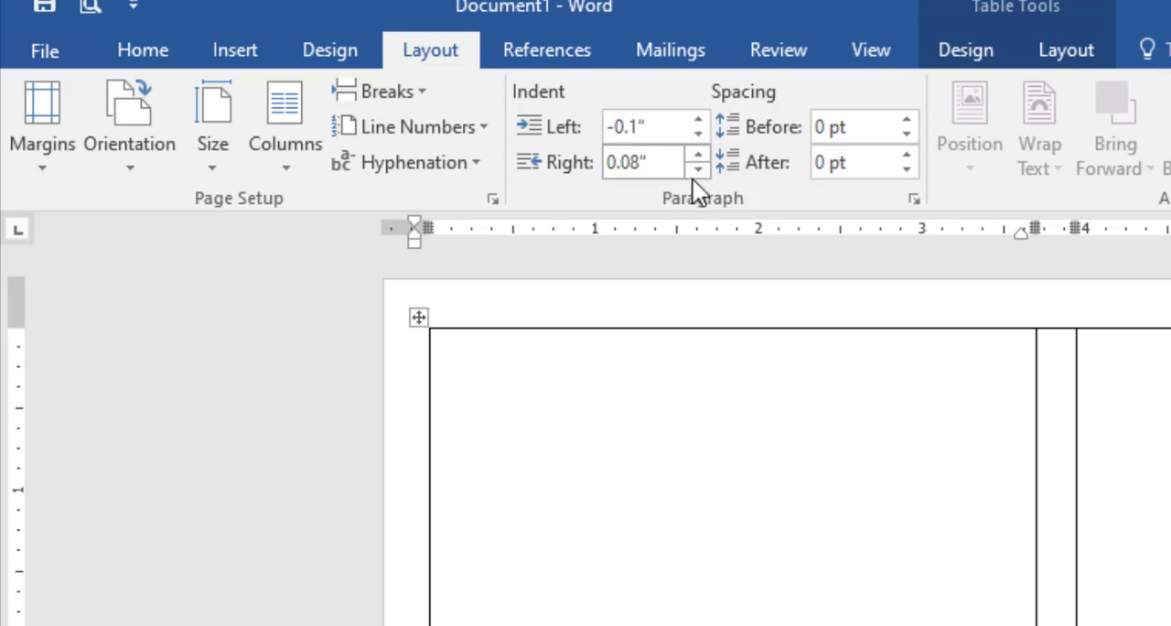
pyautogui.doubleClick(699, 119)
pyautogui.click(698, 155)
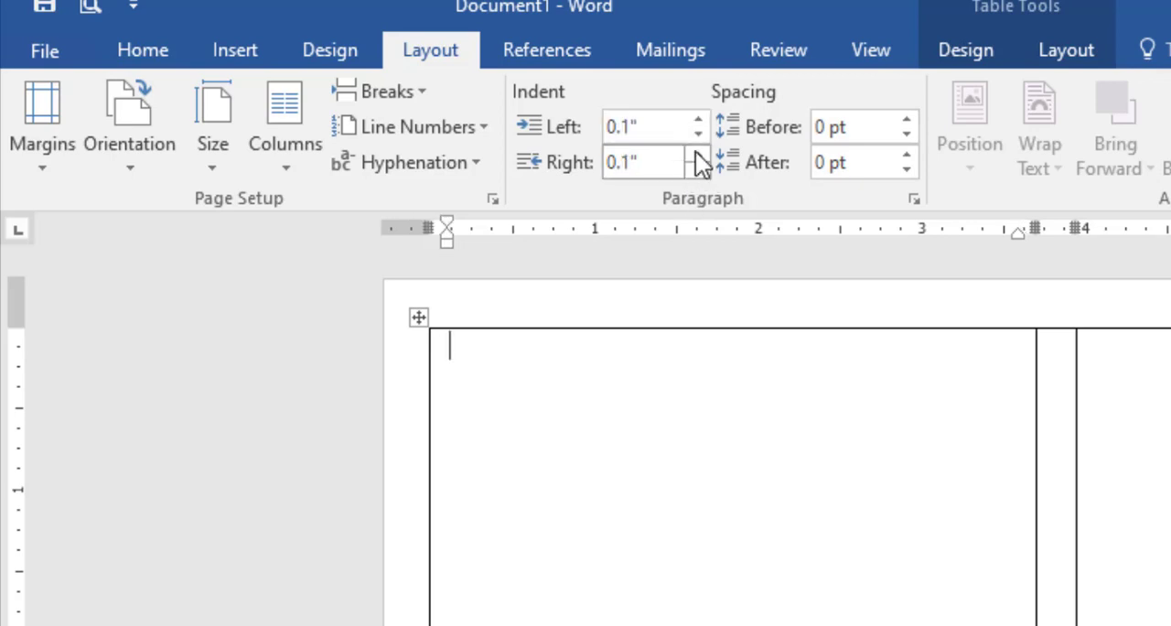
pyautogui.click(713, 497)
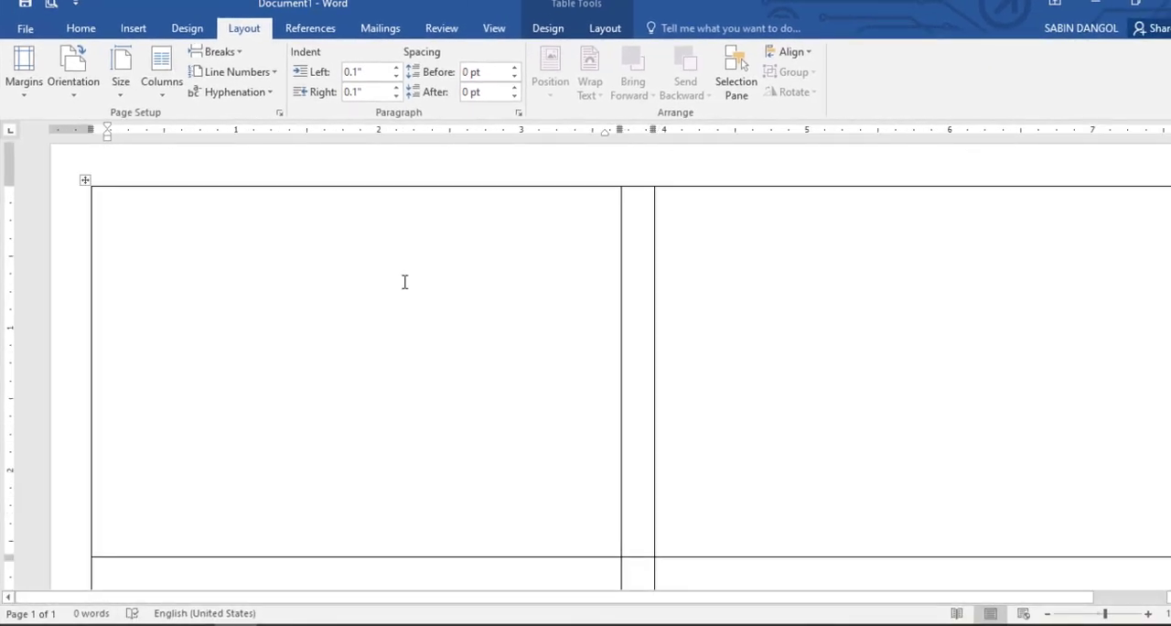
# - Remove the first label cell's left indent, leaving the cell empty
pyautogui.write('Shree')
pyautogui.press('BackSpace')
pyautogui.press('BackSpace')
pyautogui.press('BackSpace')
pyautogui.press('BackSpace')
pyautogui.press('BackSpace')
pyautogui.press('BackSpace')
pyautogui.press('BackSpace')
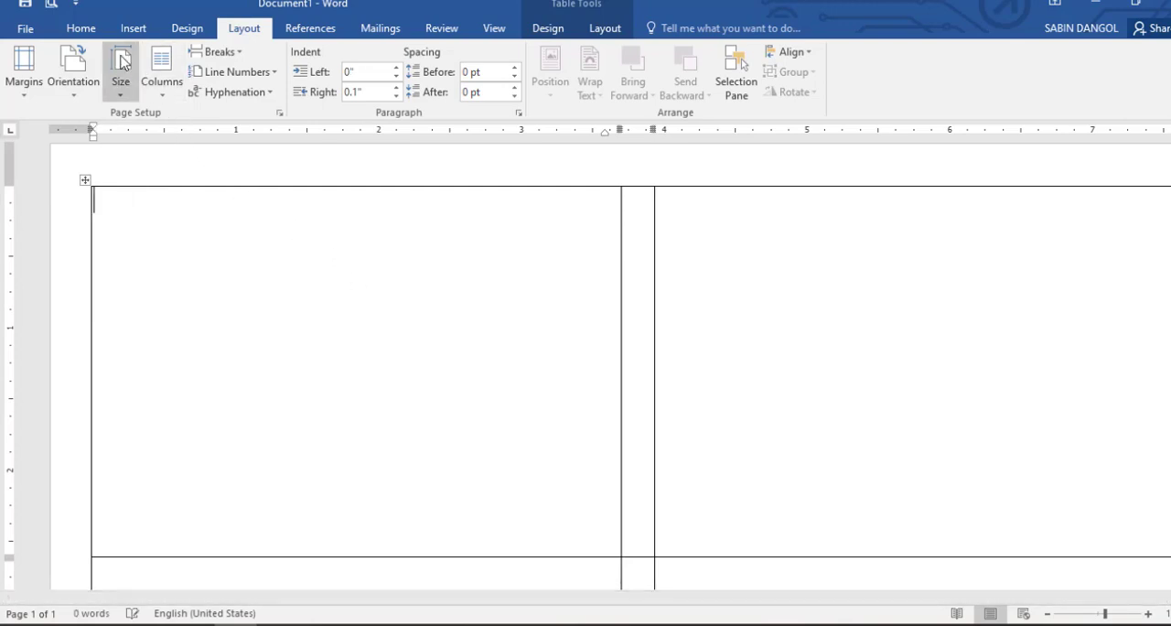
# - Set the first label cell's font to Times New Roman at size 13
pyautogui.click(84, 30)
pyautogui.click(166, 60)
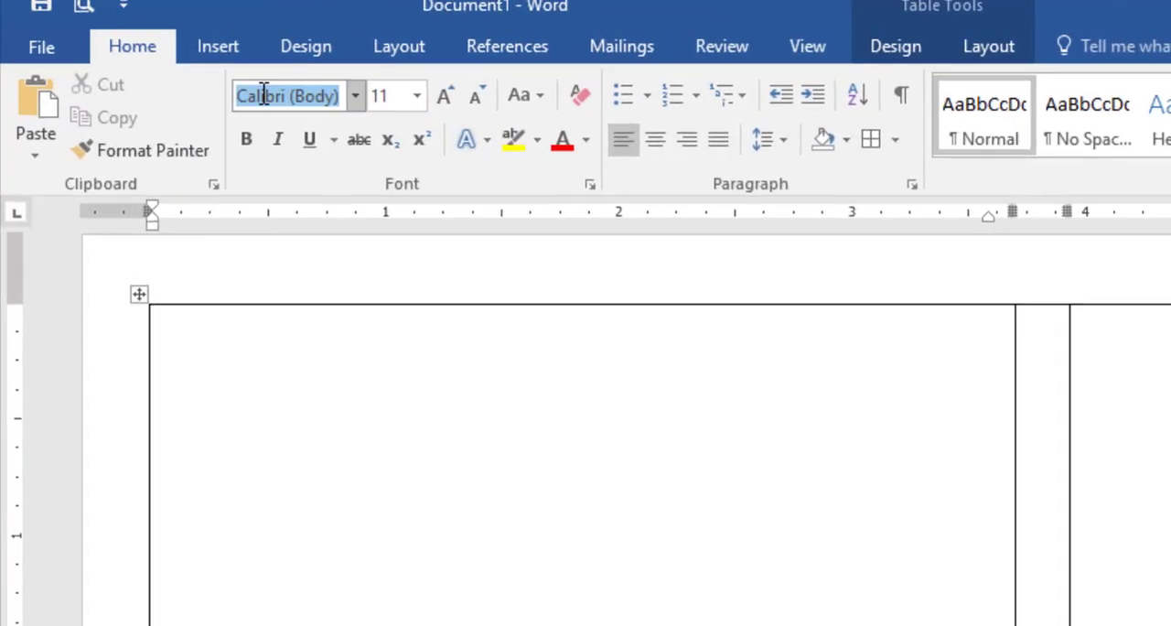
pyautogui.write('Times New Ro')
pyautogui.press('Return')
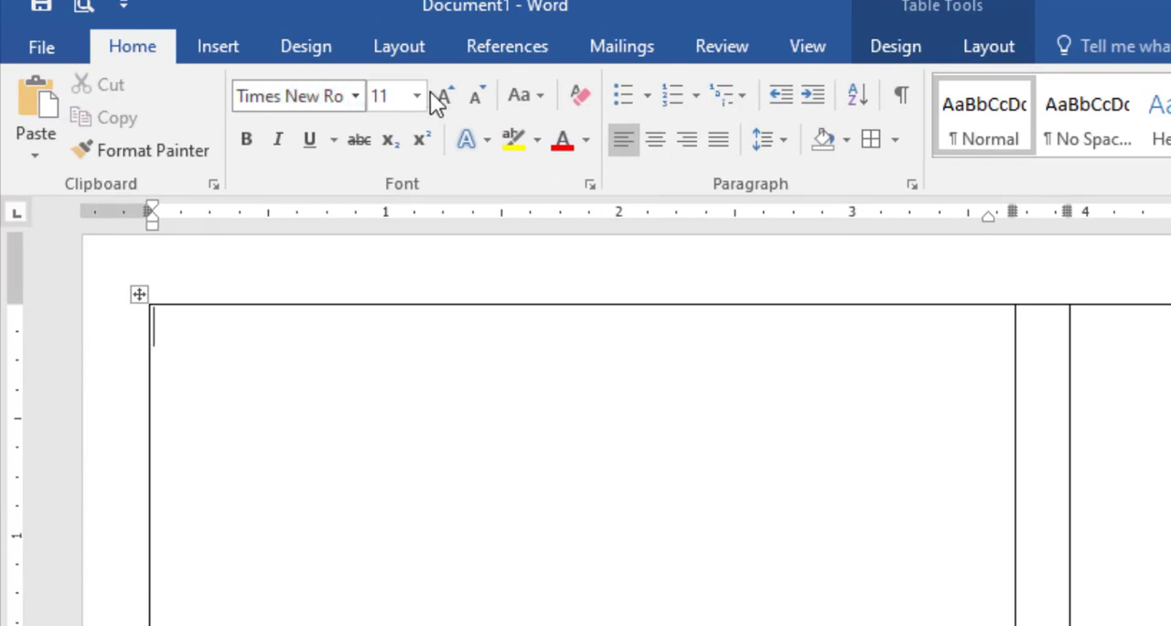
pyautogui.click(399, 96)
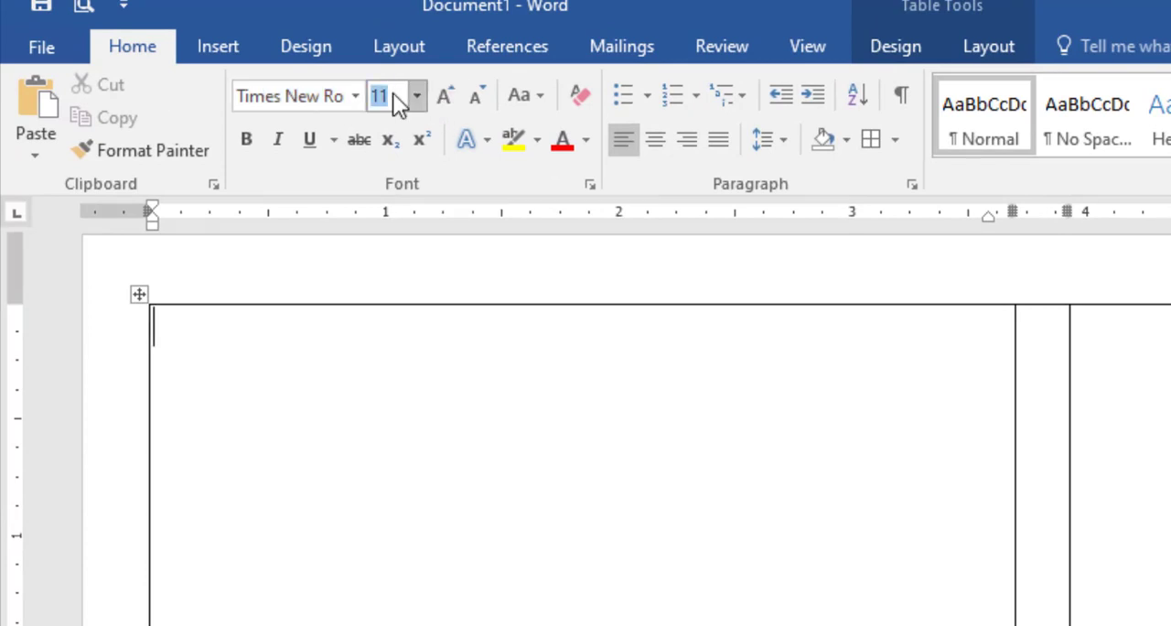
pyautogui.write('13')
pyautogui.press('Return')
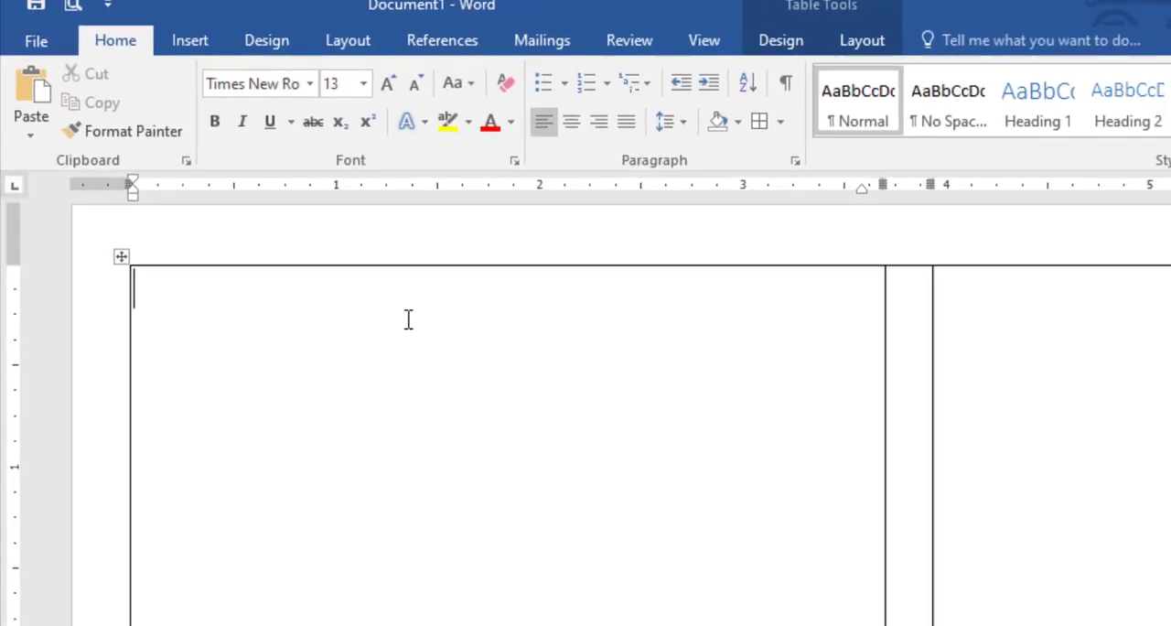
# - Enter the heading "Shree Adinath Secondary School" in the first label cell
pyautogui.write('Shree Adinath ')
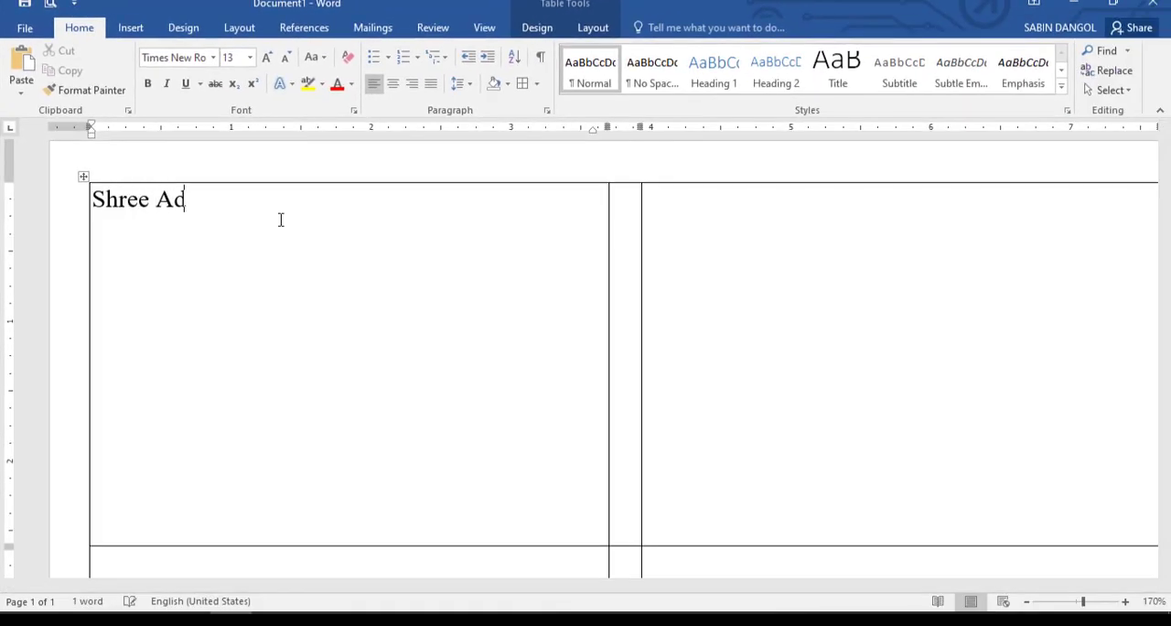
pyautogui.write('Second')
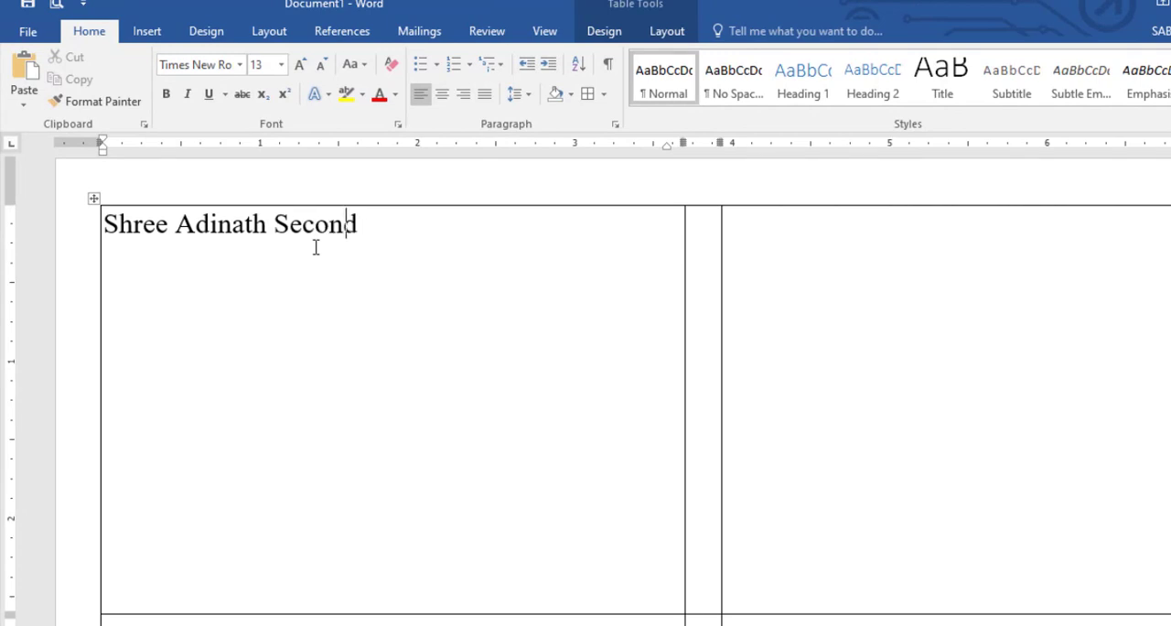
pyautogui.write('ary School')
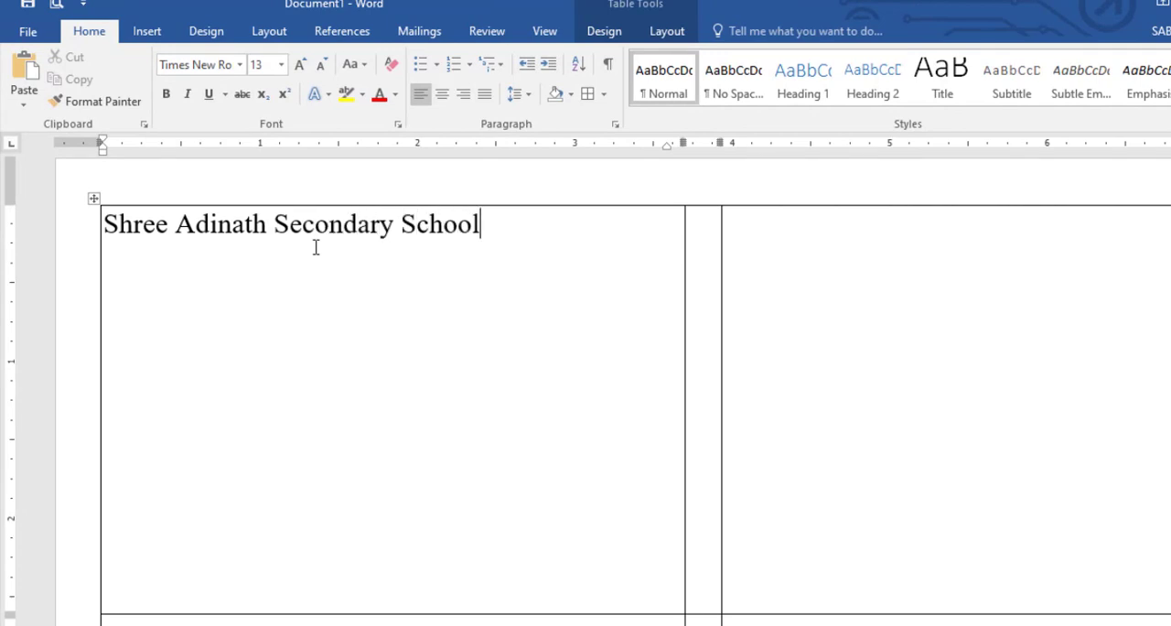
pyautogui.write('Kirtipur-06')
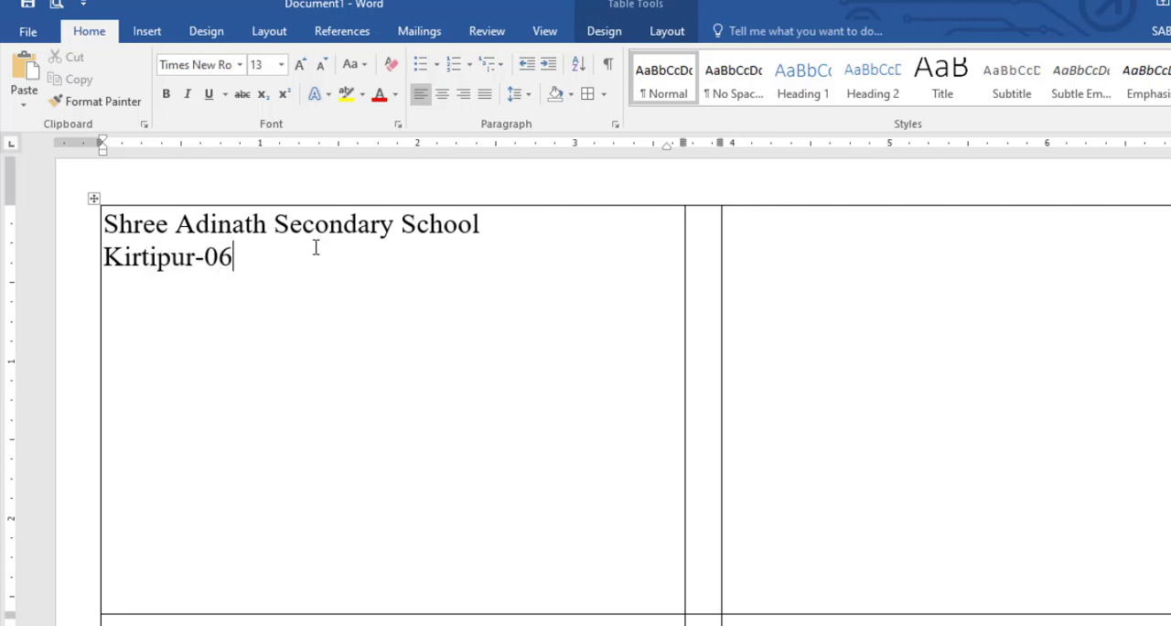
# - Add the school's address on the line below the school name
pyautogui.write(', chobhar')
pyautogui.press('BackSpace')
pyautogui.press('BackSpace')
pyautogui.press('BackSpace')
pyautogui.press('BackSpace')
pyautogui.press('BackSpace')
pyautogui.write('Chobhar')
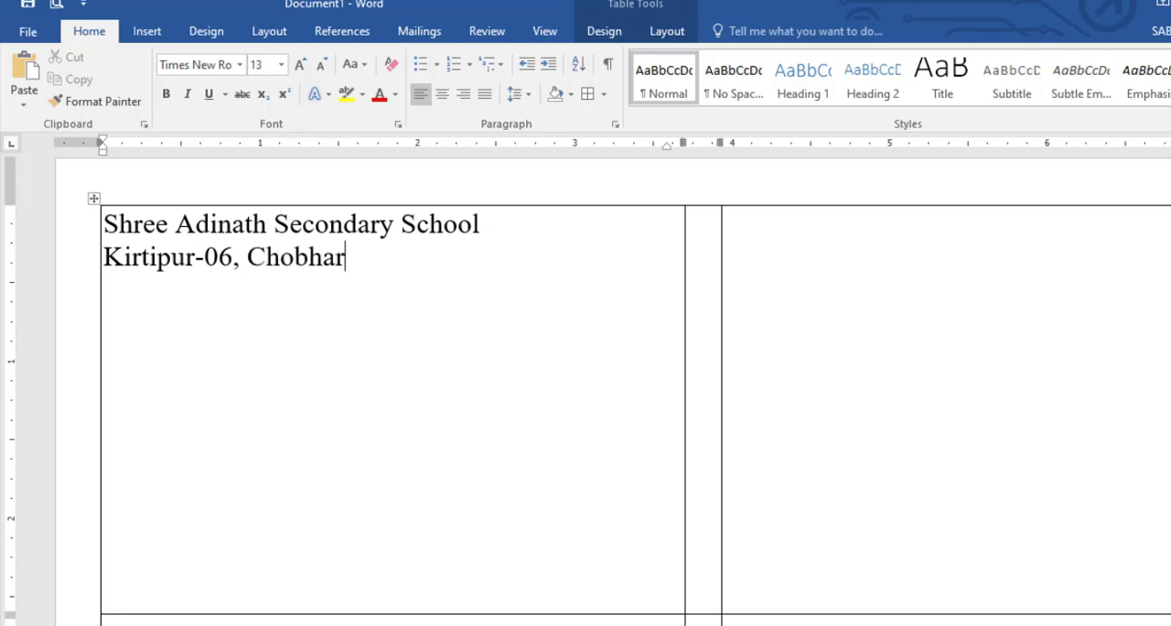
pyautogui.press('Return')
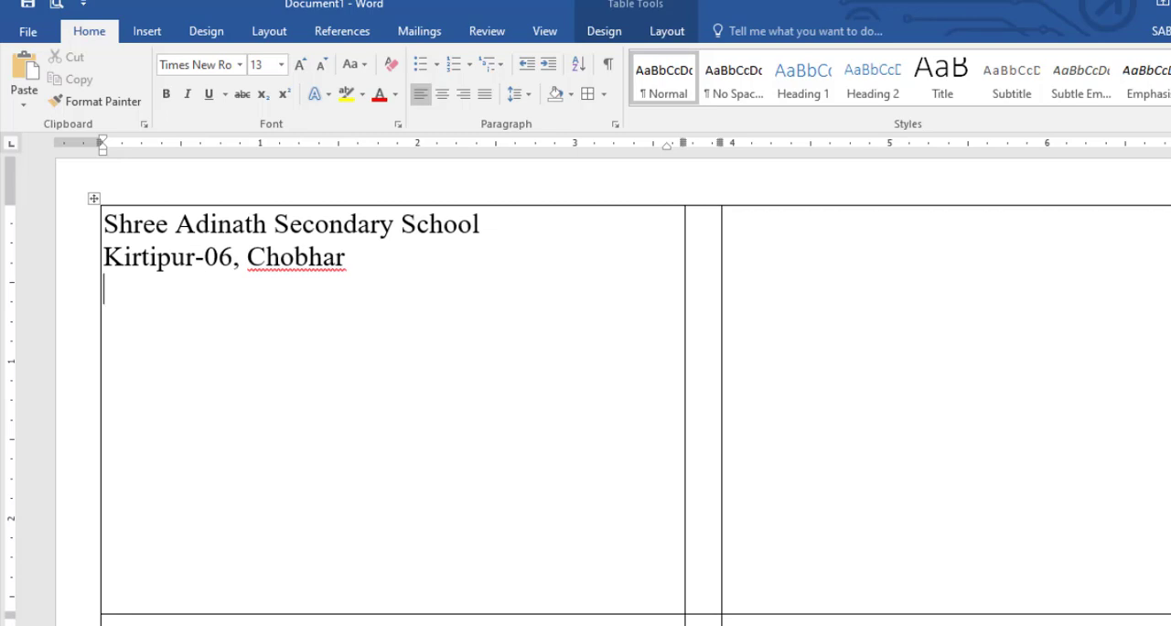
# - Add the lines "Annual Examination-2076" and "Exam Entrance Card" below the address
pyautogui.write('Annual Exami')
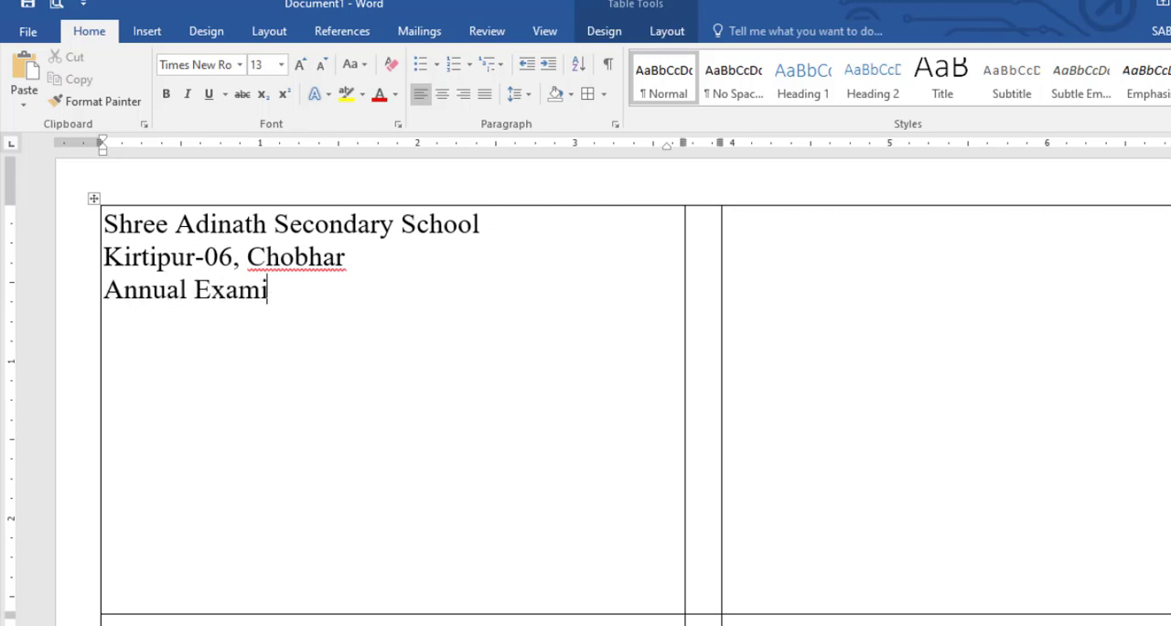
pyautogui.write('nation-')
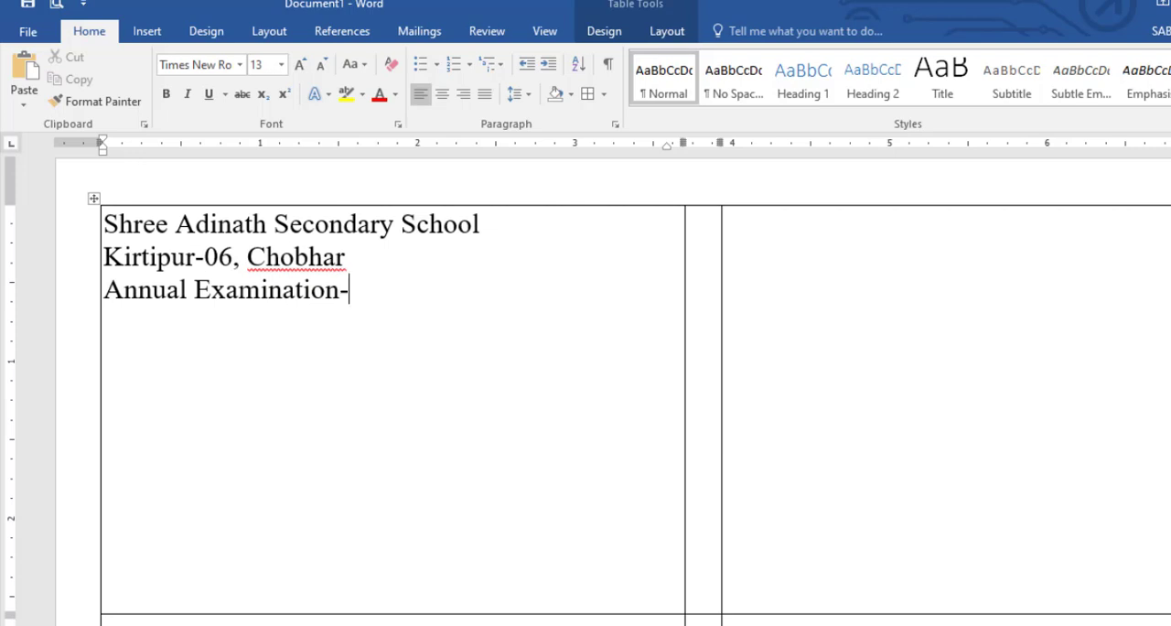
pyautogui.write('2076 ')
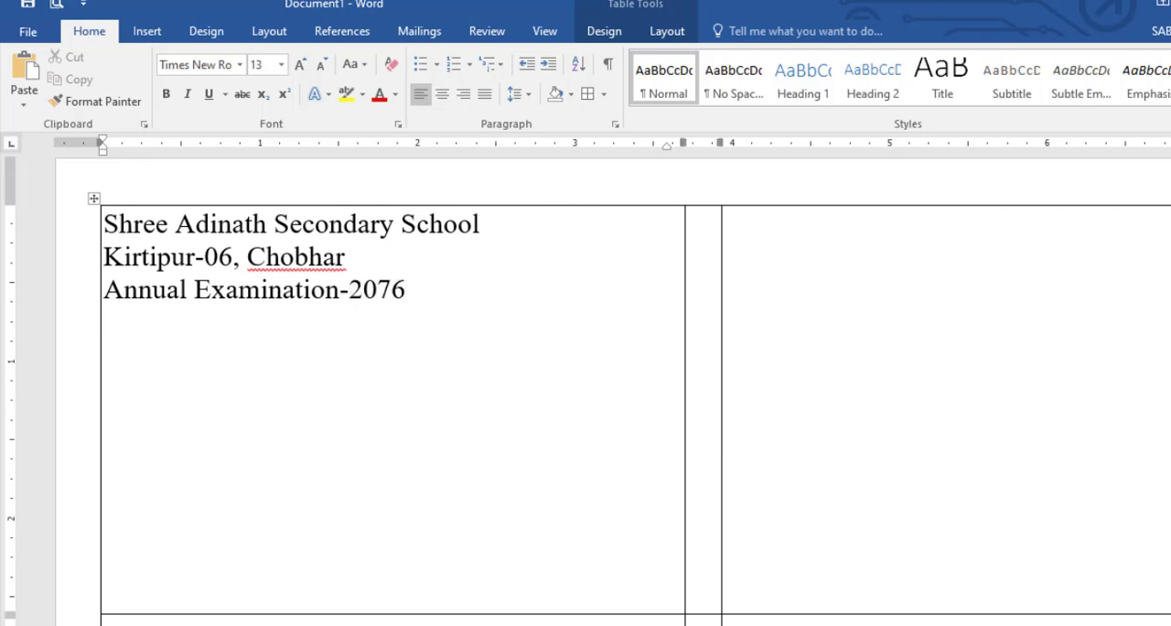
pyautogui.write('Exam ')
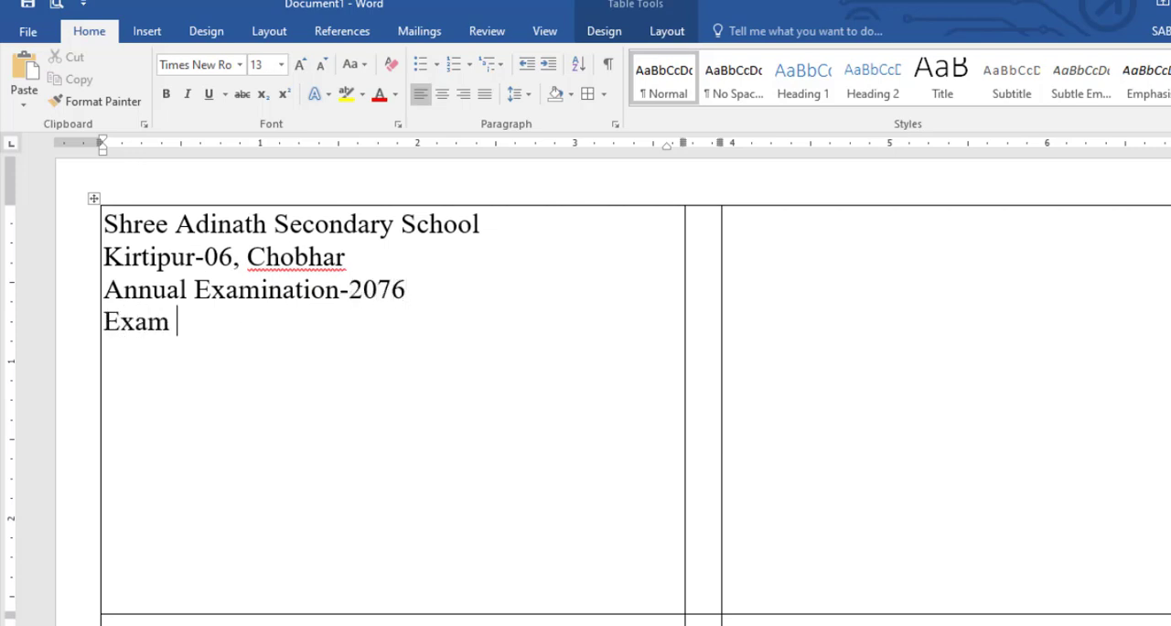
pyautogui.write('Entran')
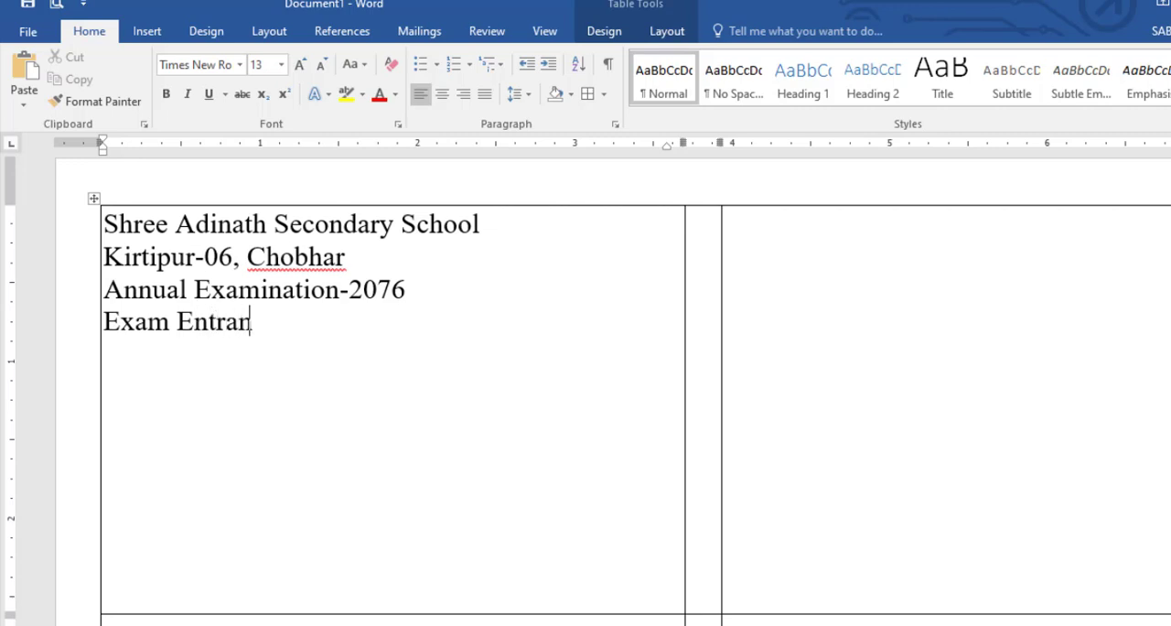
pyautogui.write('ce Card  ')
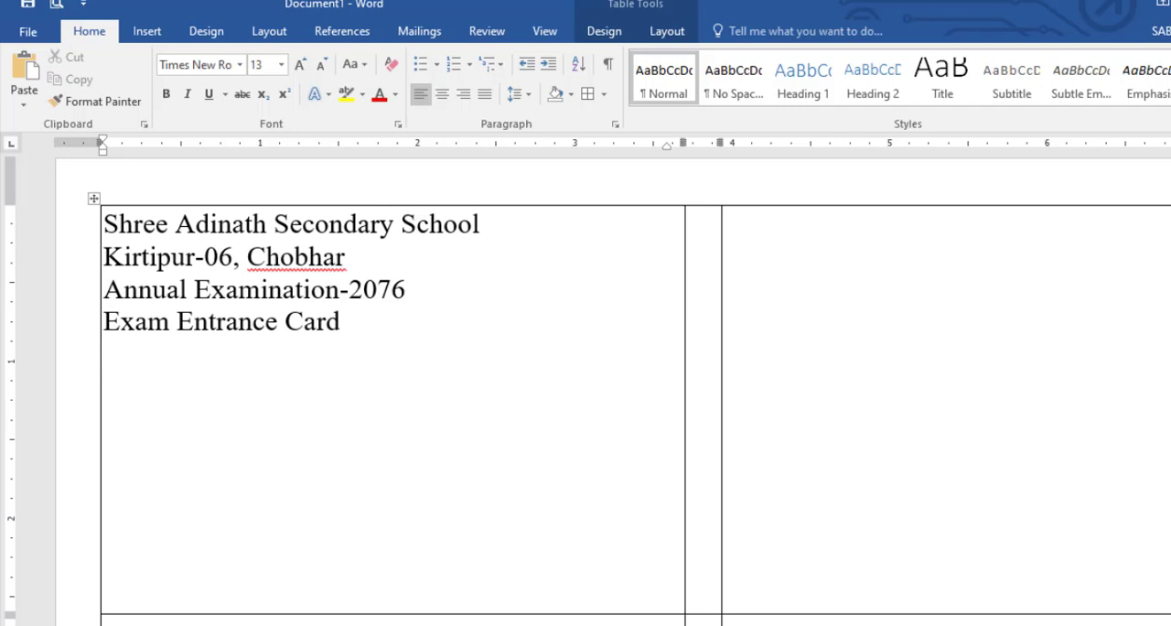
pyautogui.write('Name      :  ')
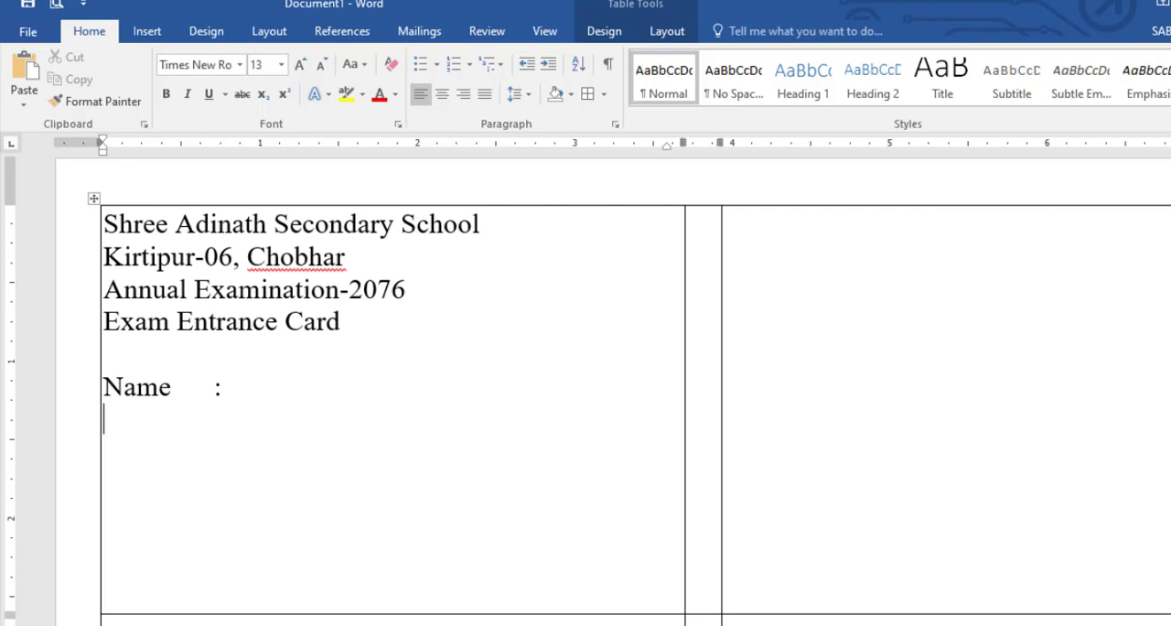
pyautogui.write('Grade')
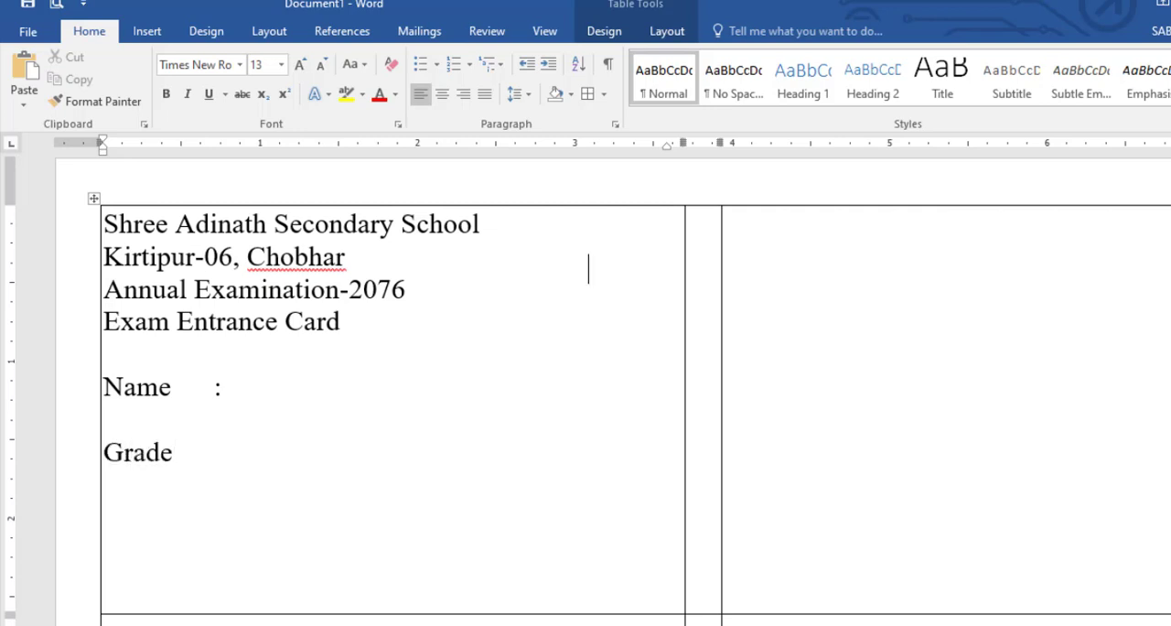
# - Add a "Name :" line and a line with "Grade :" and "Roll :" below the headings, with blank lines between them
pyautogui.click(700, 221)
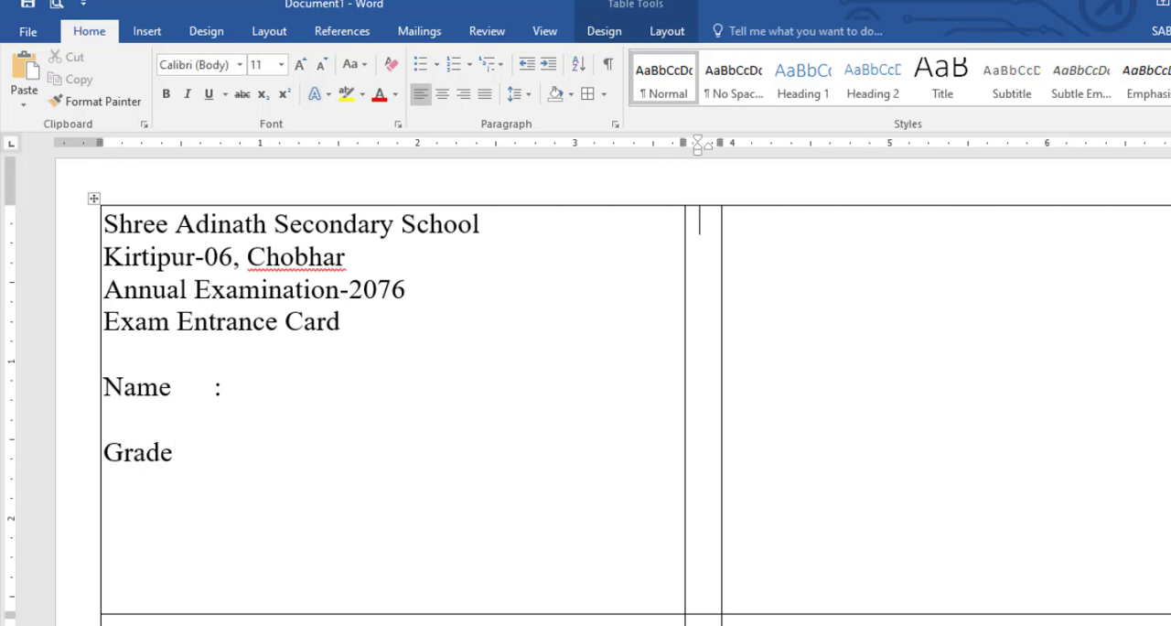
pyautogui.click(116, 483)
pyautogui.click(174, 451)
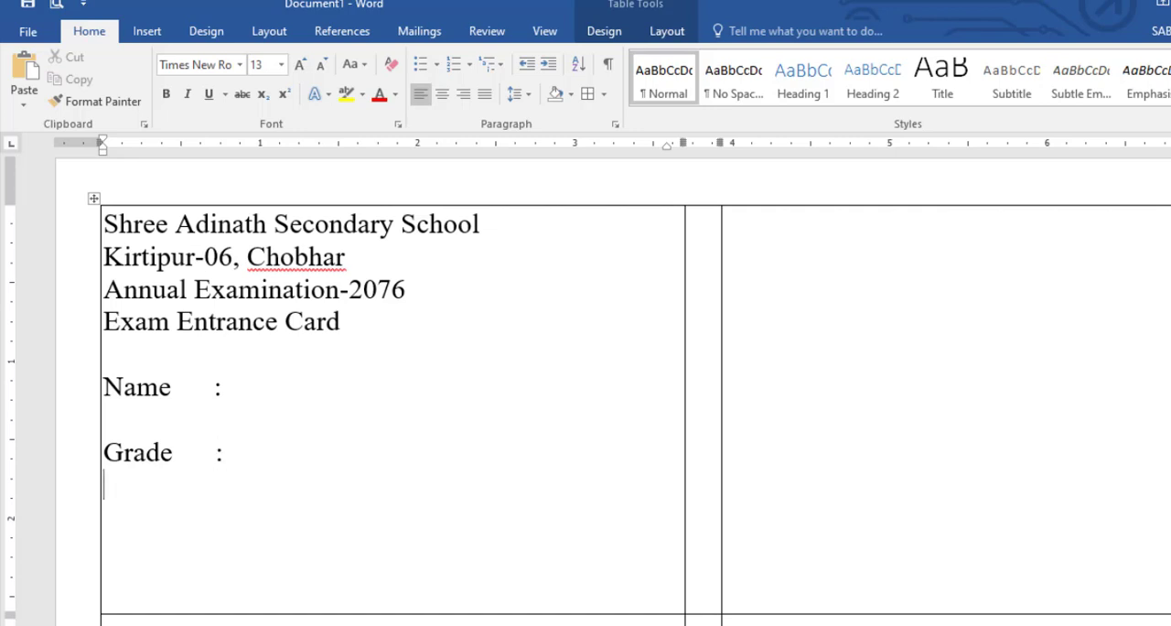
pyautogui.click(281, 451)
pyautogui.write('ll :')
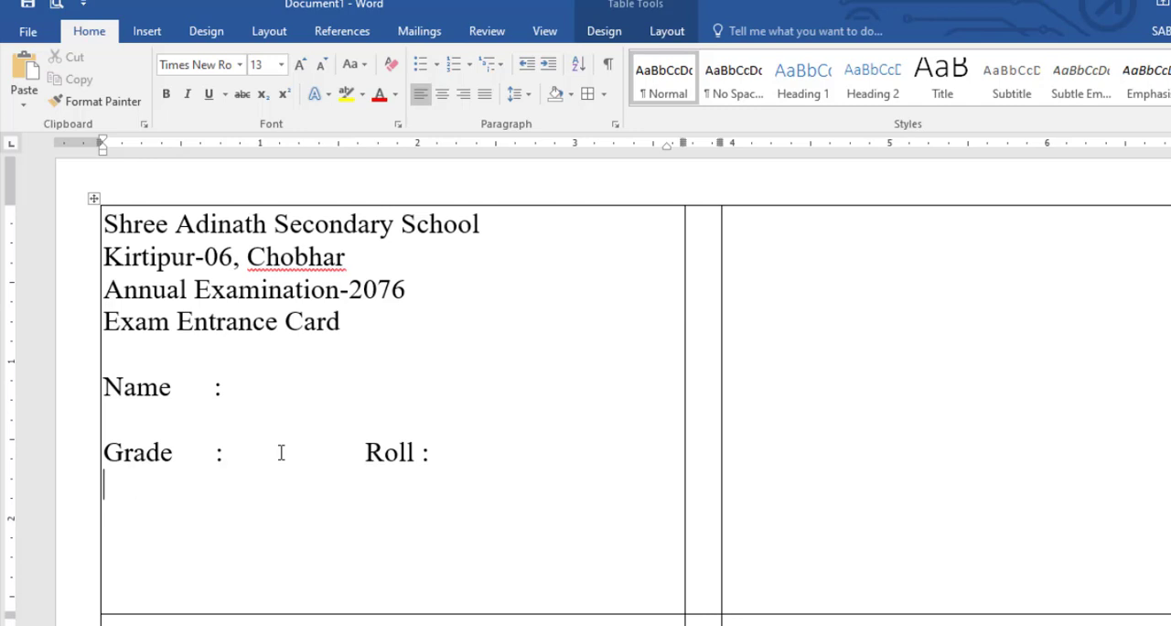
# - Shorten the gaps before the colons after Name and Grade, keeping both colons aligned
pyautogui.click(209, 386)
pyautogui.click(215, 455)
pyautogui.press('BackSpace')
pyautogui.press('BackSpace')
pyautogui.press('BackSpace')
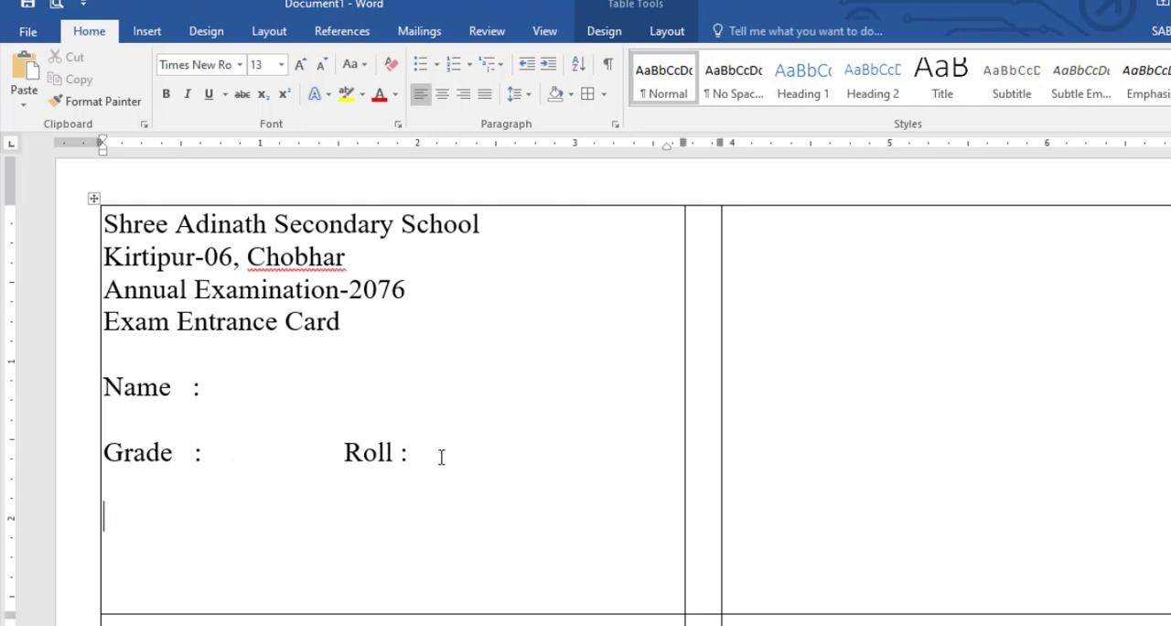
# - Add "Date : 2076.12.12" with a dotted signature line beside it and "Principal" centred beneath the dots
pyautogui.write('Date : 2076.1')
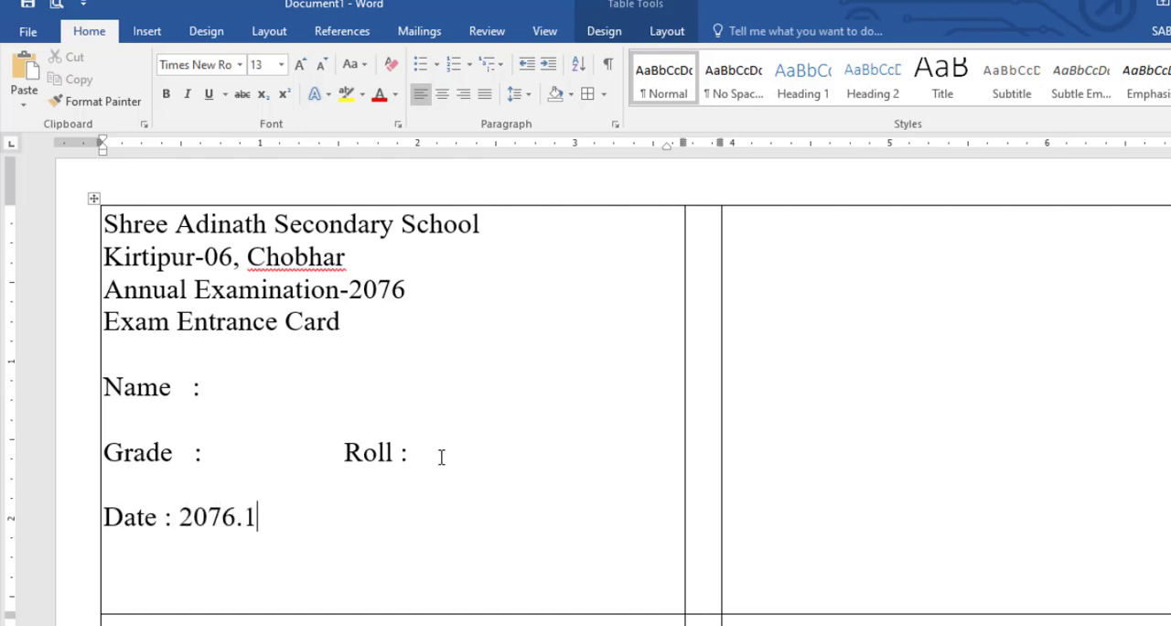
pyautogui.write('2.12')
pyautogui.press('Tab')
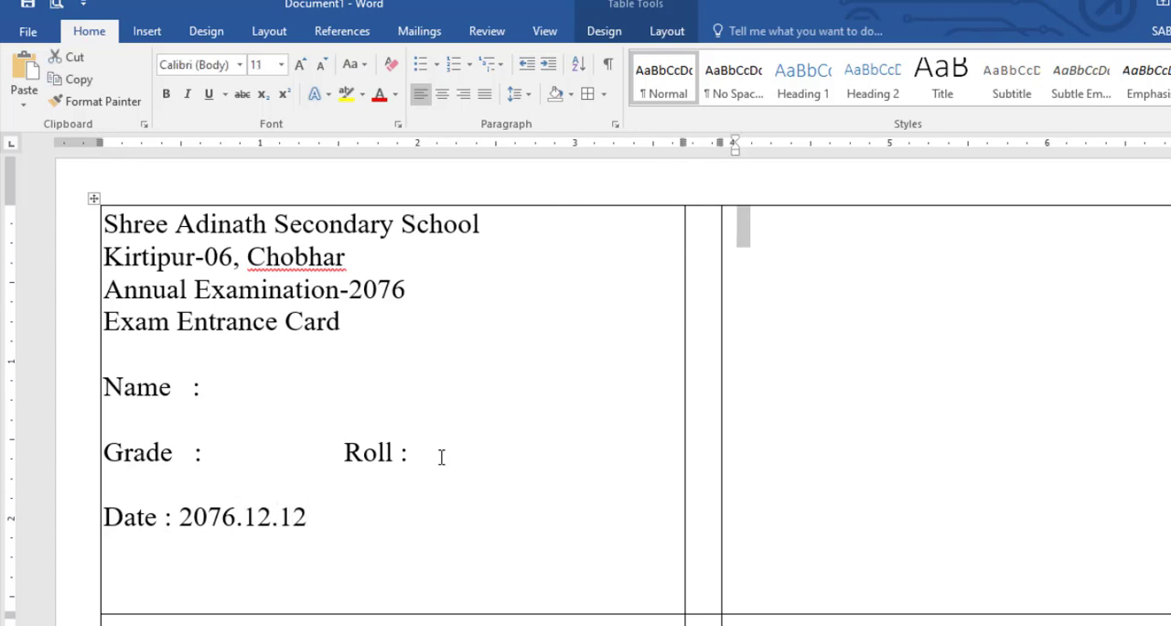
pyautogui.click(429, 510)
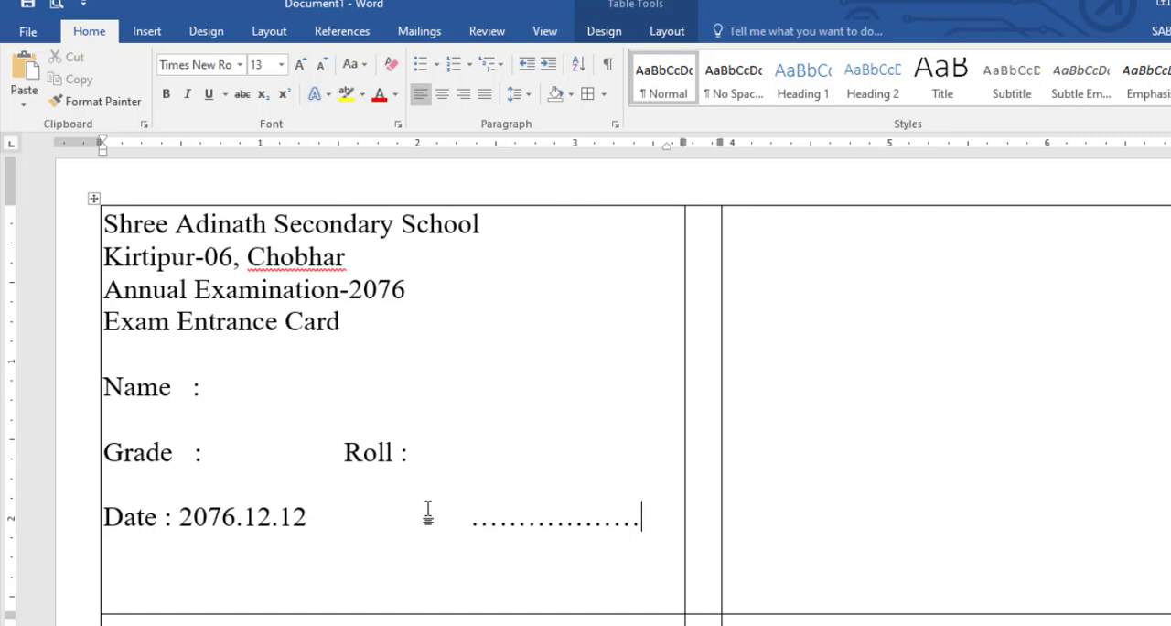
pyautogui.press('Return')
pyautogui.write('Princ')
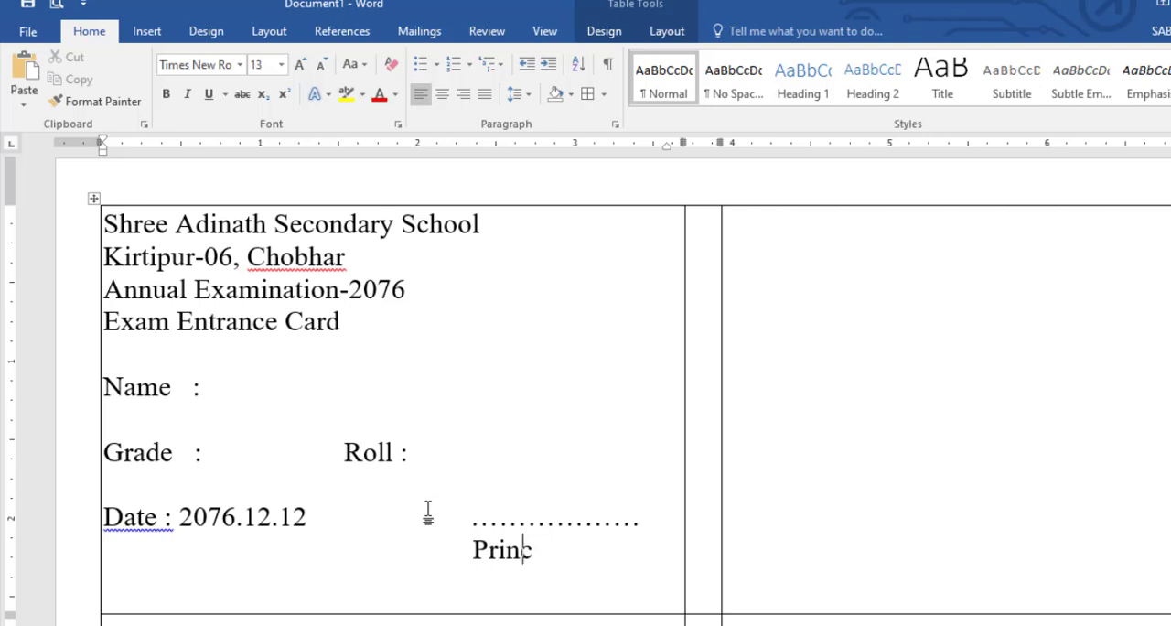
pyautogui.write('ipal')
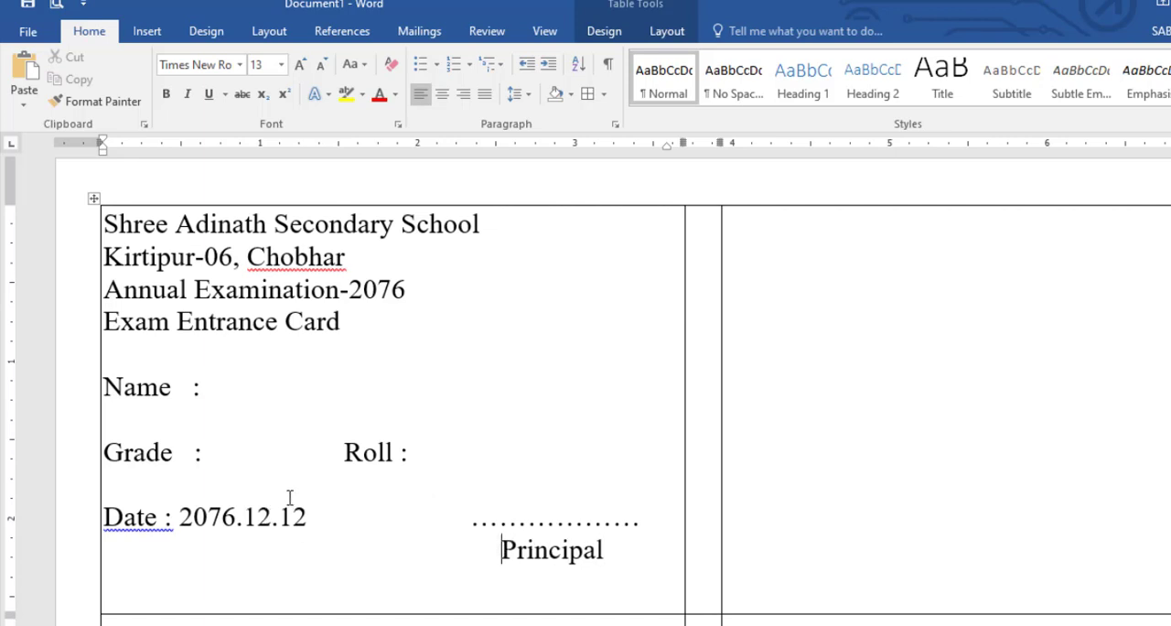
# - Make the school name bold at size 14, and centre it together with the three heading lines below it
pyautogui.moveTo(105, 223); pyautogui.dragTo(484, 223)
pyautogui.click(165, 94)
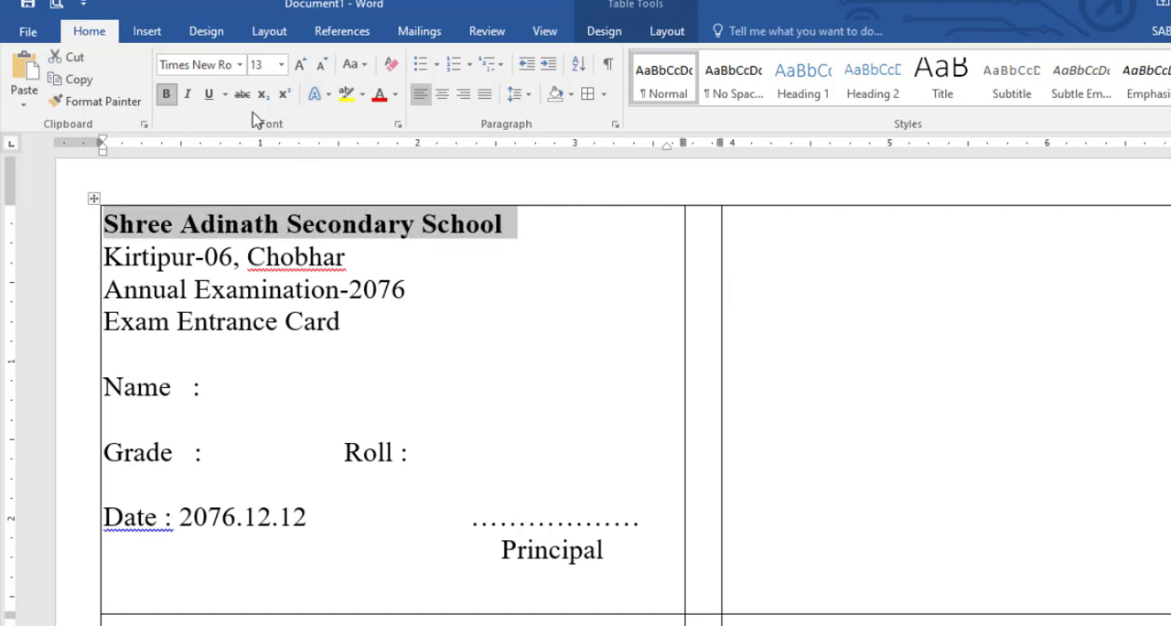
pyautogui.click(301, 65)
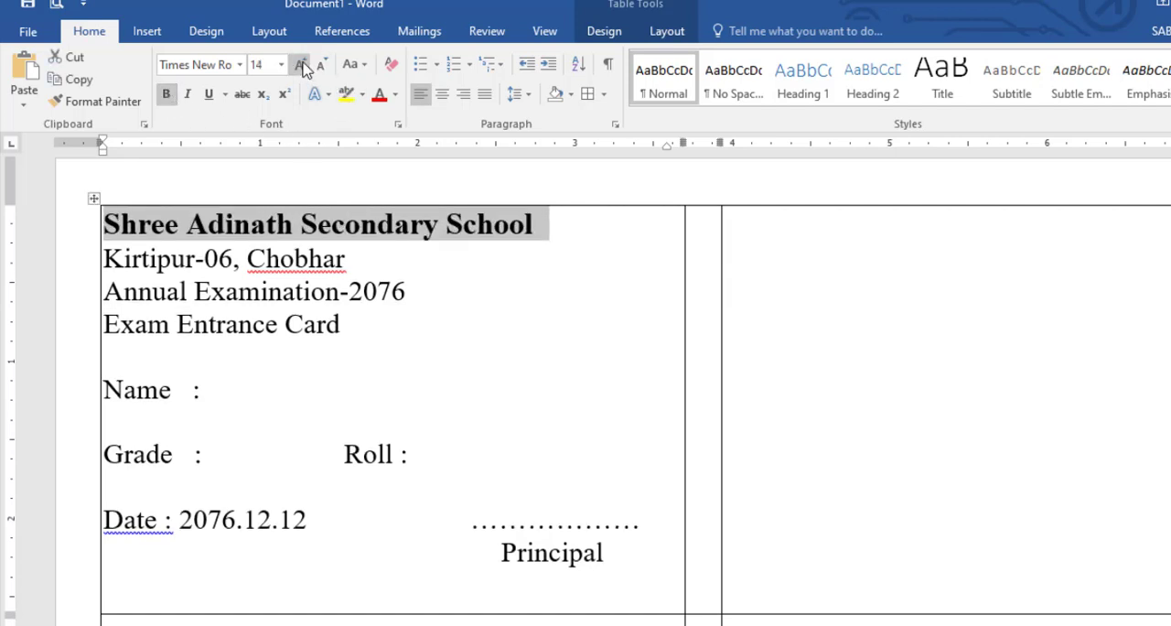
pyautogui.click(441, 94)
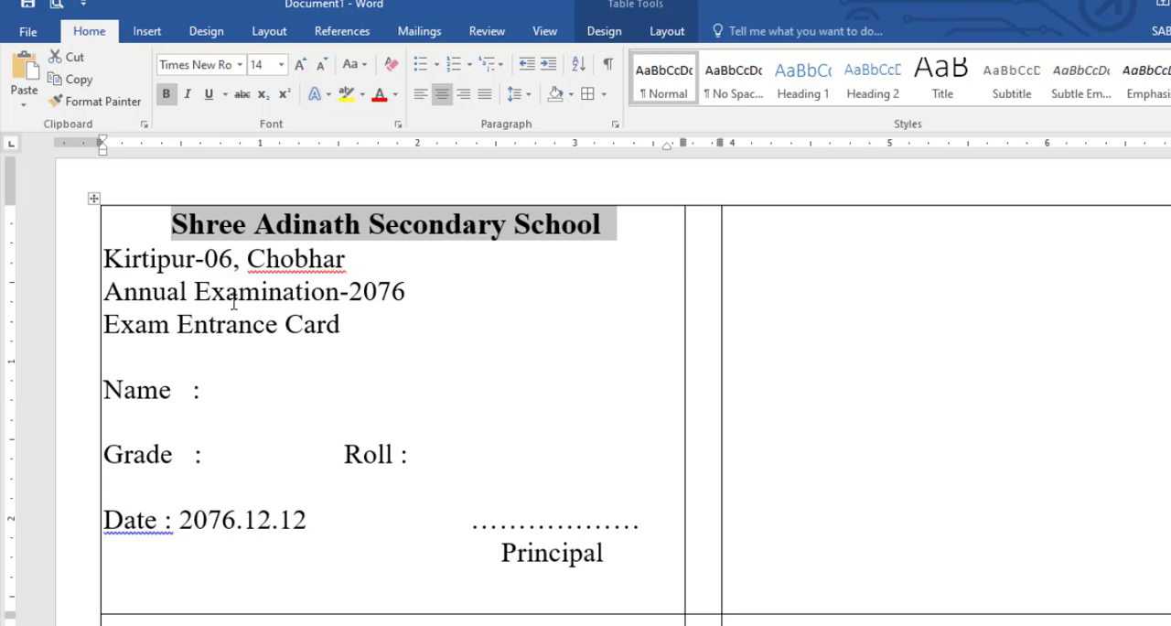
pyautogui.moveTo(103, 258); pyautogui.dragTo(346, 325)
pyautogui.click(441, 95)
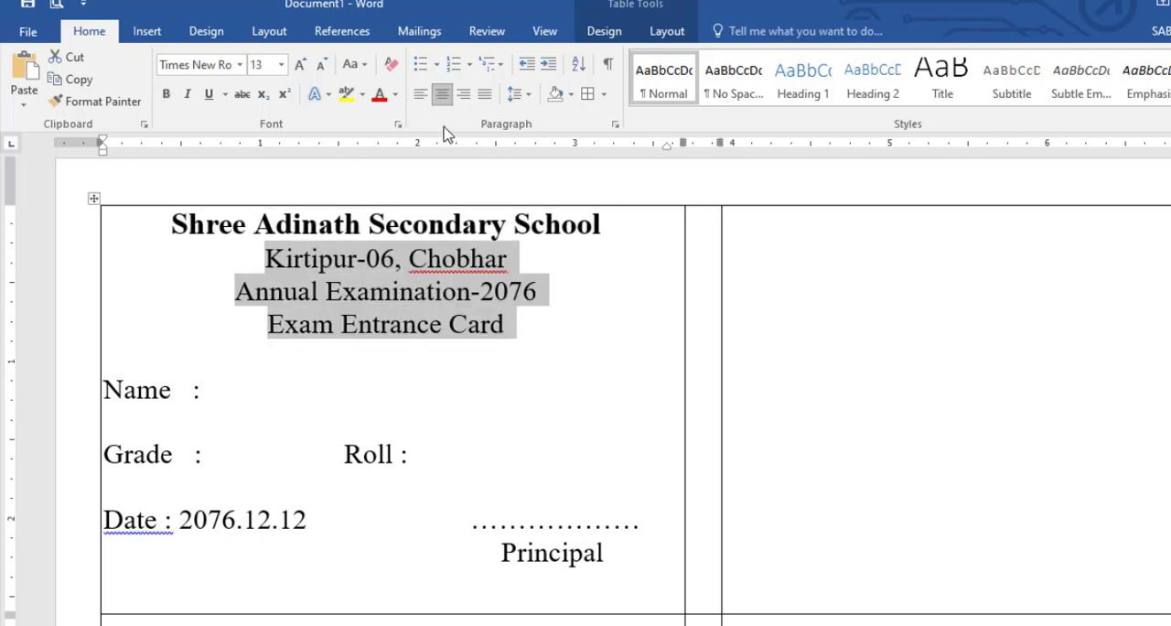
# - Make the "Kirtipur-06, Chobhar" line bold and reduce its font size to 11
pyautogui.click(460, 349)
pyautogui.moveTo(268, 258); pyautogui.dragTo(510, 266)
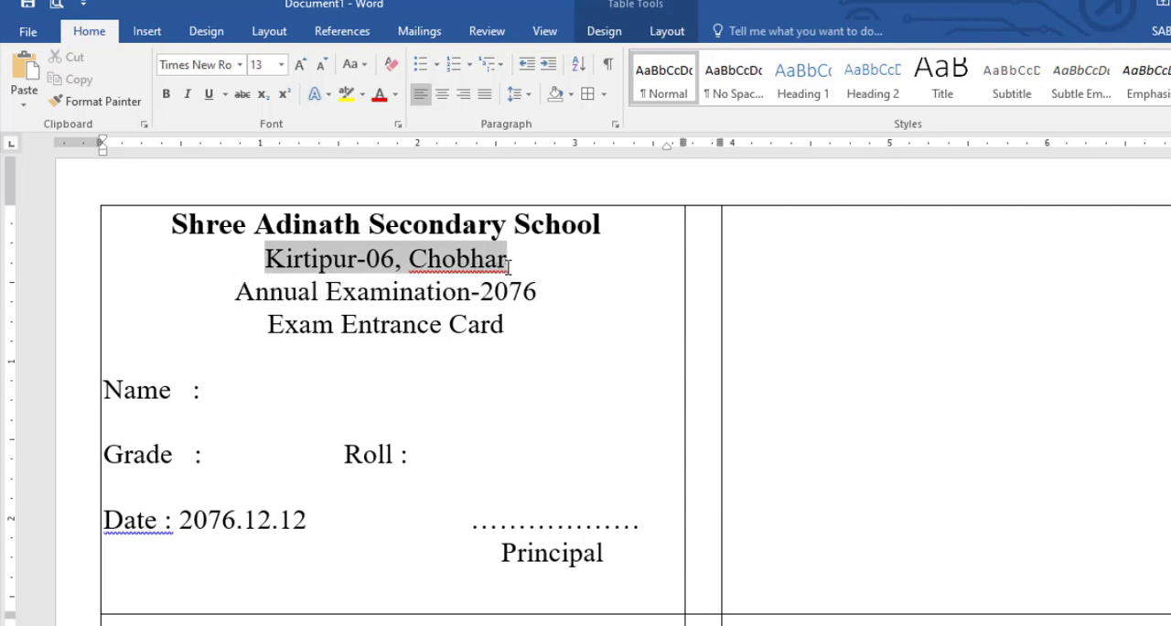
pyautogui.click(166, 94)
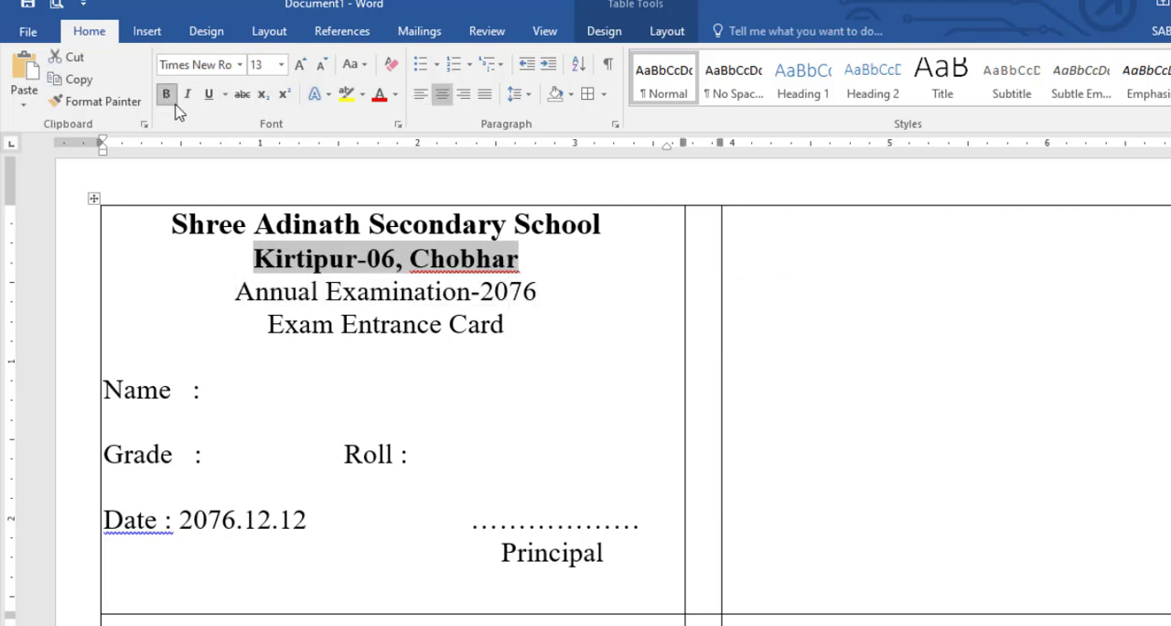
pyautogui.click(321, 65)
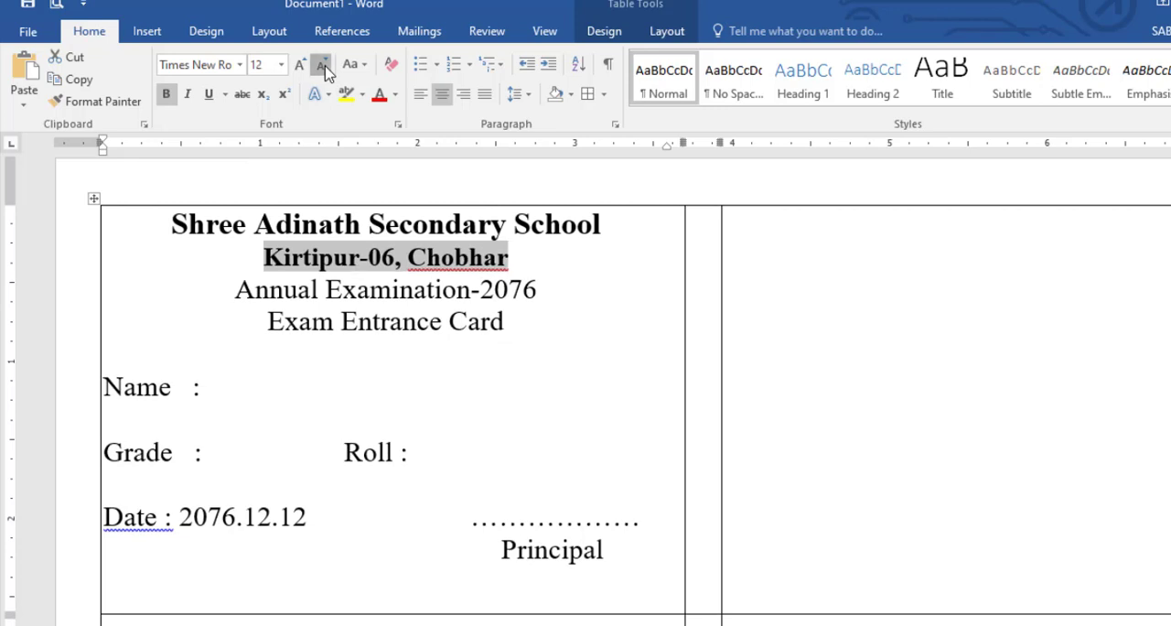
pyautogui.click(322, 65)
# - Set the "Annual Examination-2076" line to size 14, bold and italic
pyautogui.moveTo(237, 291); pyautogui.dragTo(521, 297)
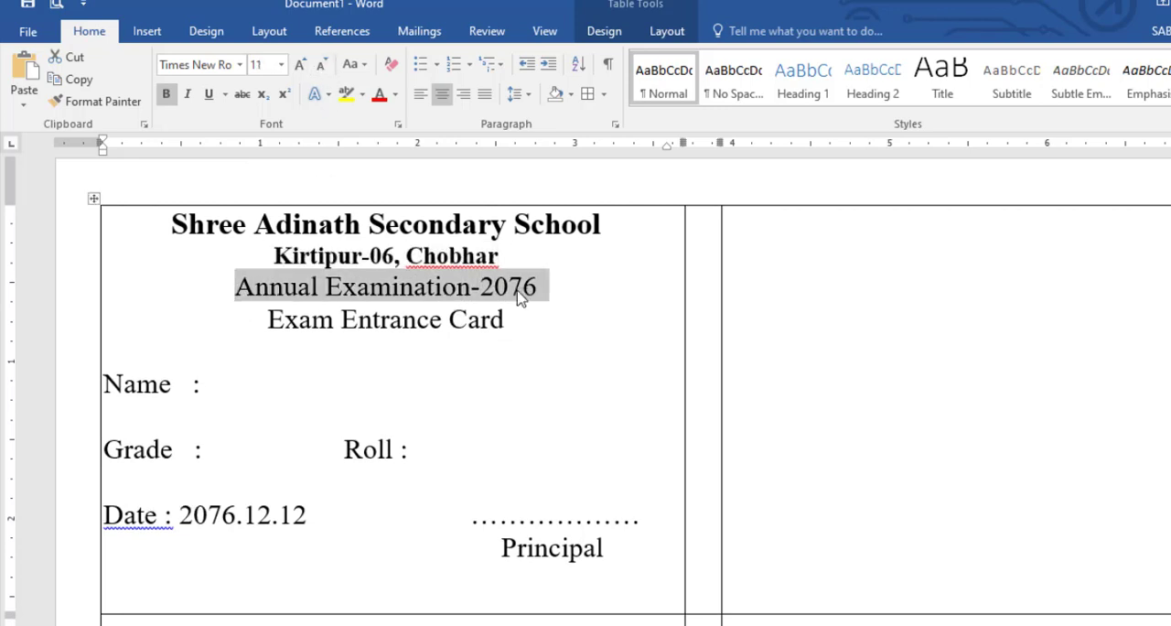
pyautogui.click(300, 65)
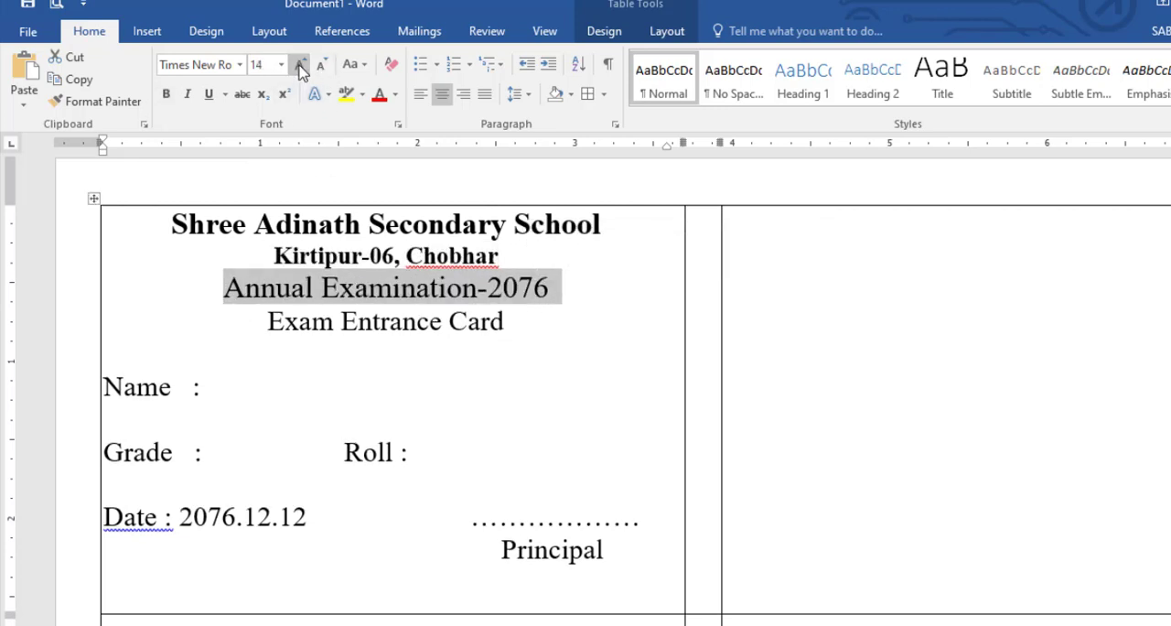
pyautogui.click(167, 94)
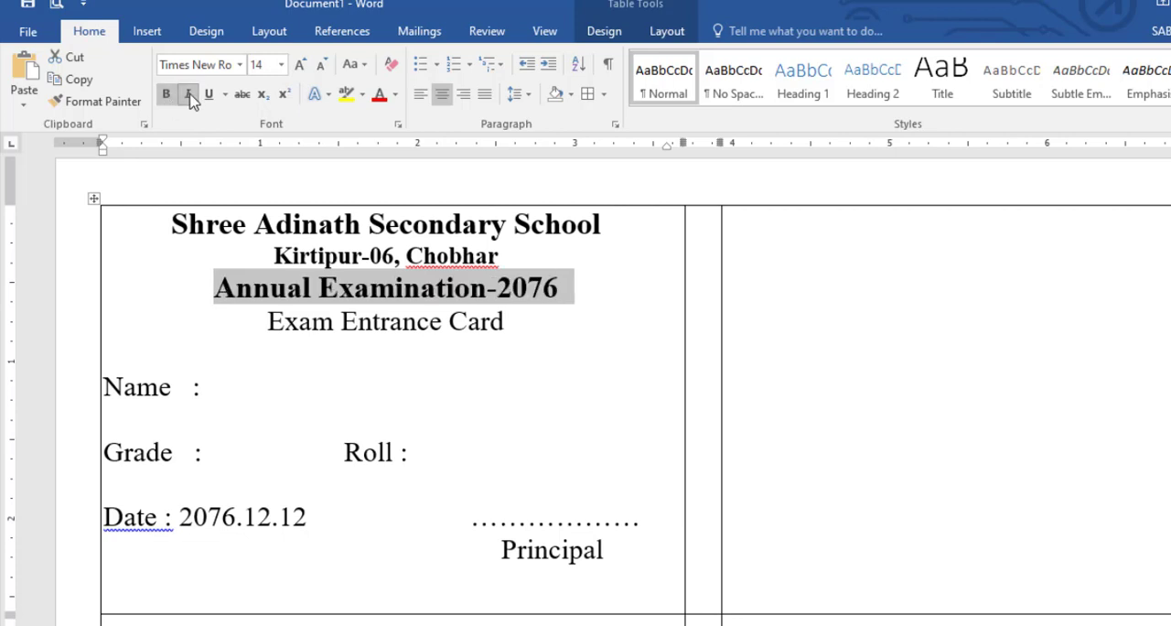
pyautogui.click(187, 95)
# - Make the "Exam Entrance Card" line bold, underlined and one font size larger
pyautogui.moveTo(270, 321); pyautogui.dragTo(512, 320)
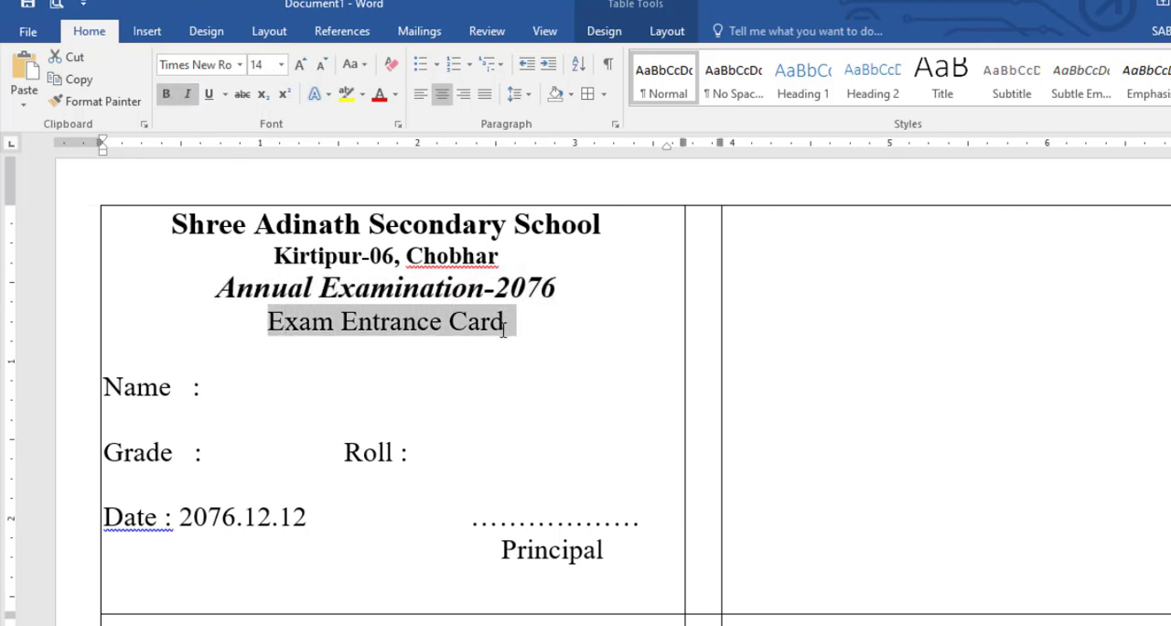
pyautogui.click(167, 94)
pyautogui.click(209, 94)
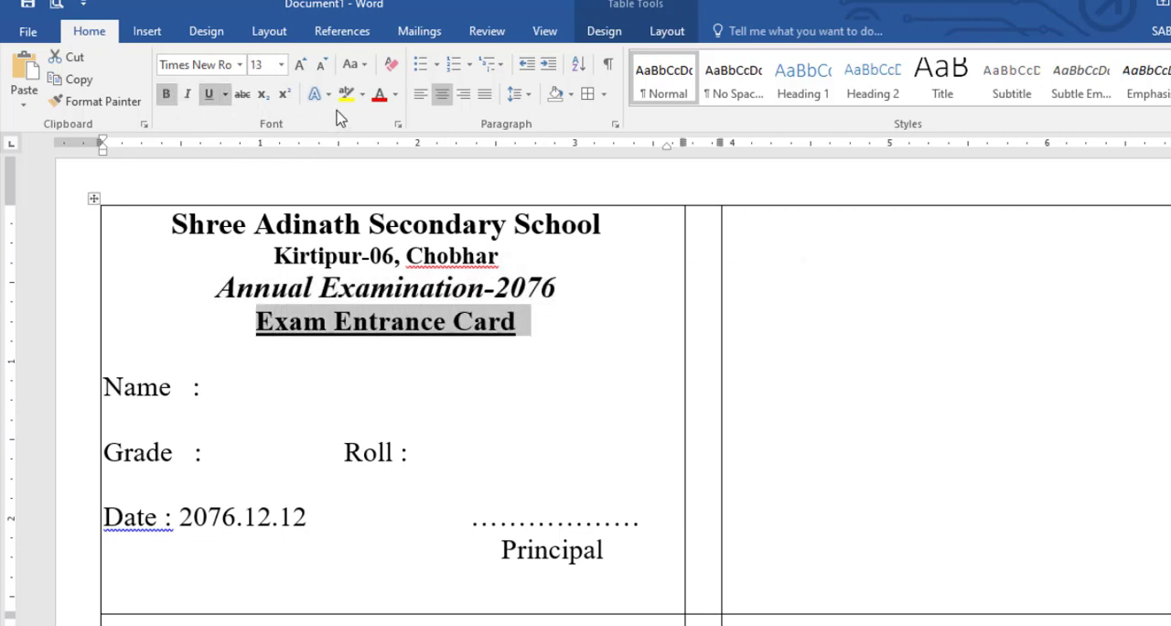
pyautogui.click(300, 64)
pyautogui.click(421, 412)
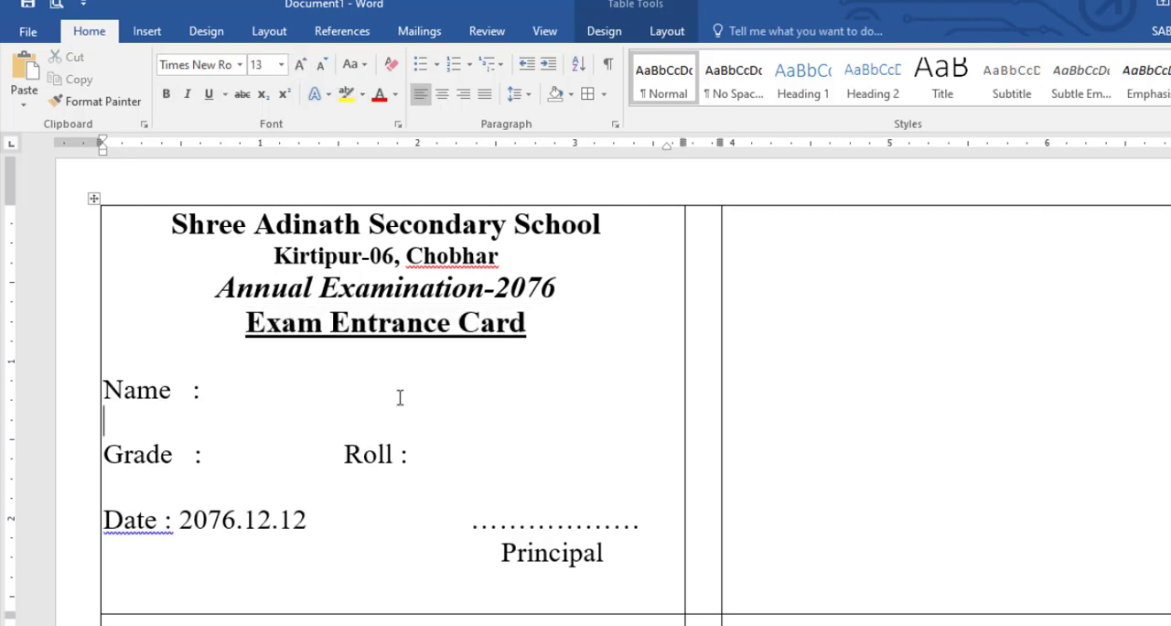
# - Increase the school name heading "Shree Adinath Secondary School" to size 16
pyautogui.moveTo(185, 228); pyautogui.dragTo(602, 227)
pyautogui.click(300, 64)
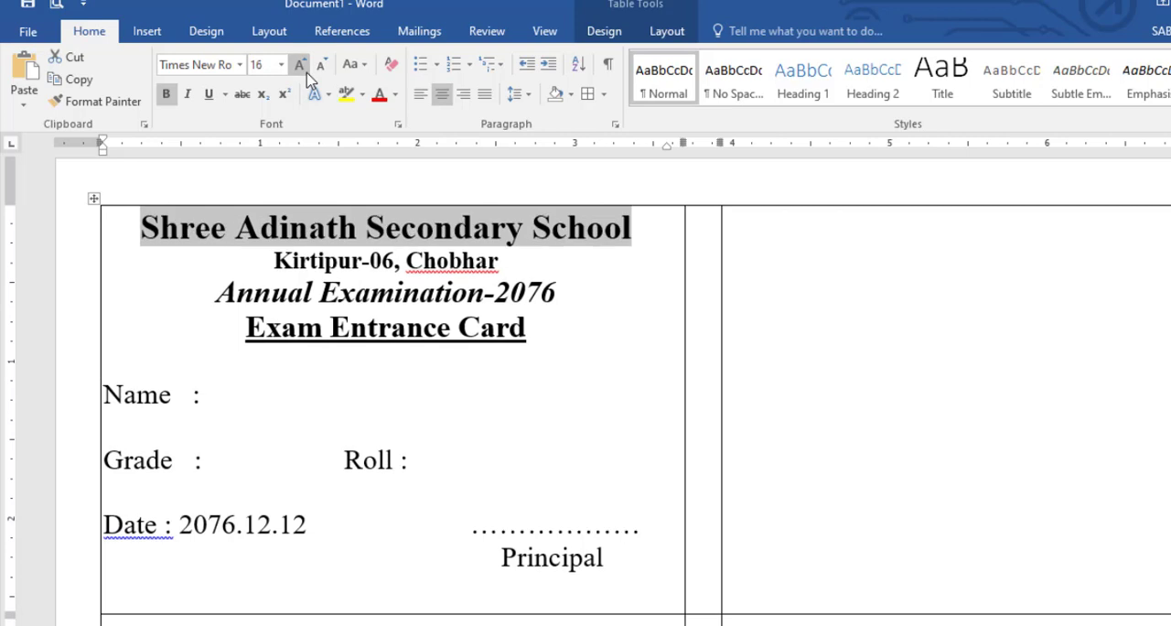
pyautogui.click(495, 430)
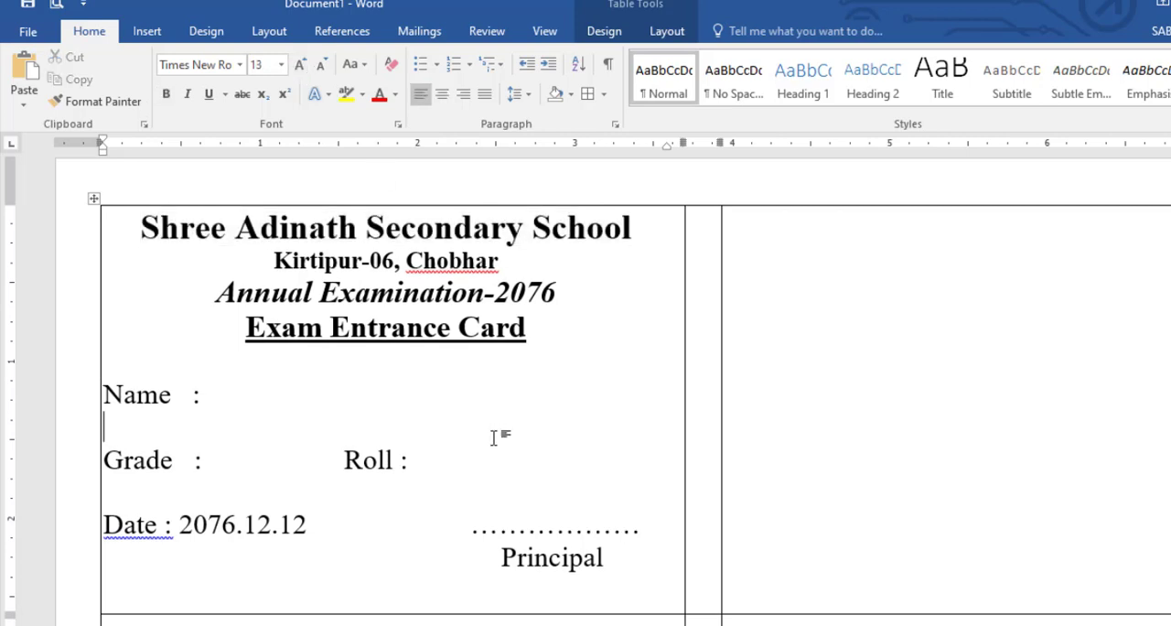
# - Save the document as "Entrance Card" in the New folder on the Desktop
pyautogui.click(39, 7)
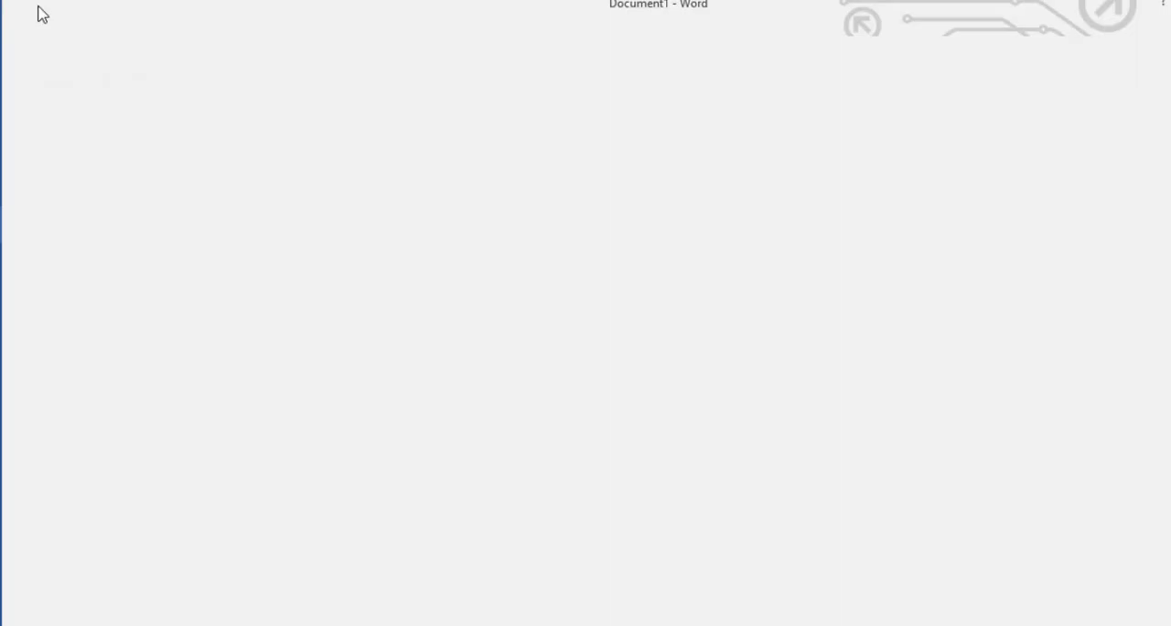
pyautogui.click(41, 28)
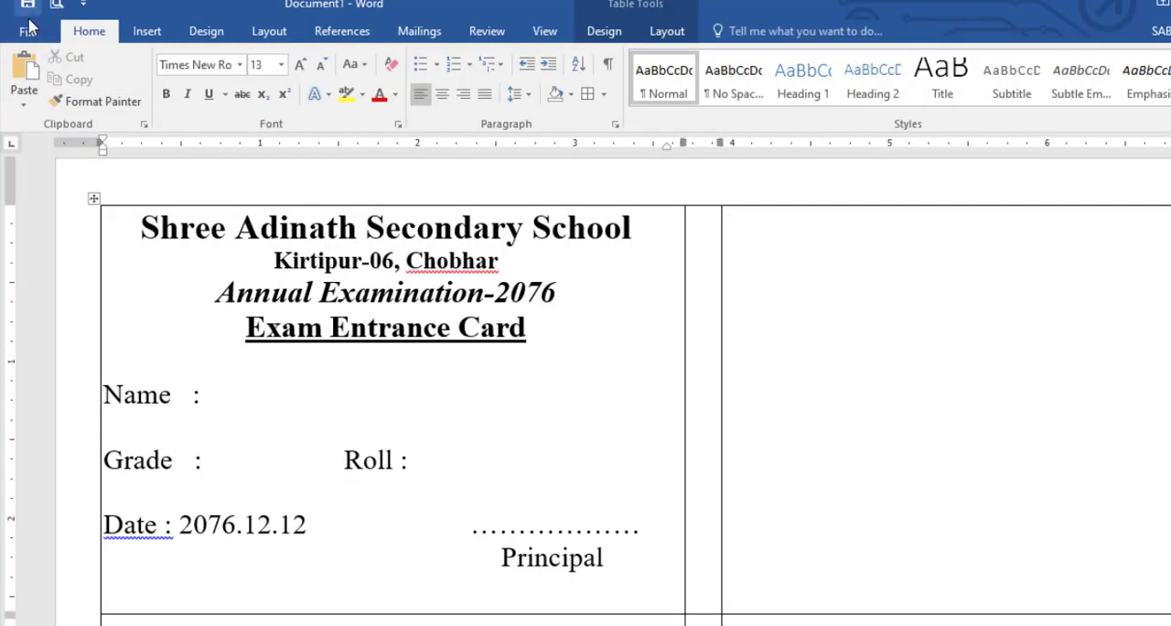
pyautogui.click(27, 32)
pyautogui.click(53, 222)
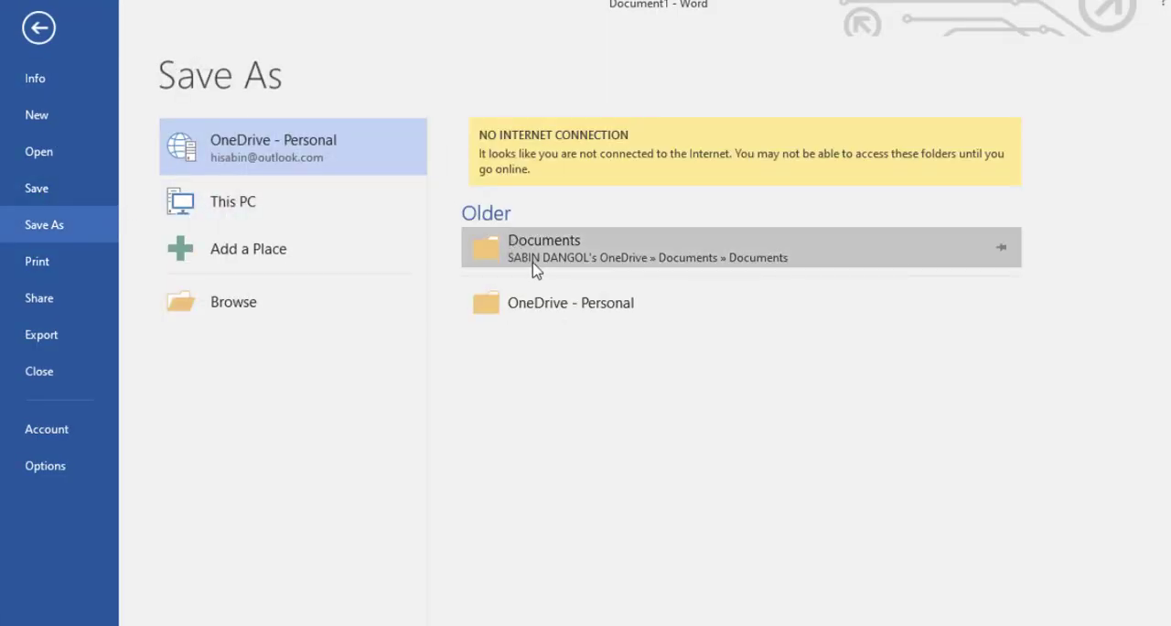
pyautogui.click(259, 216)
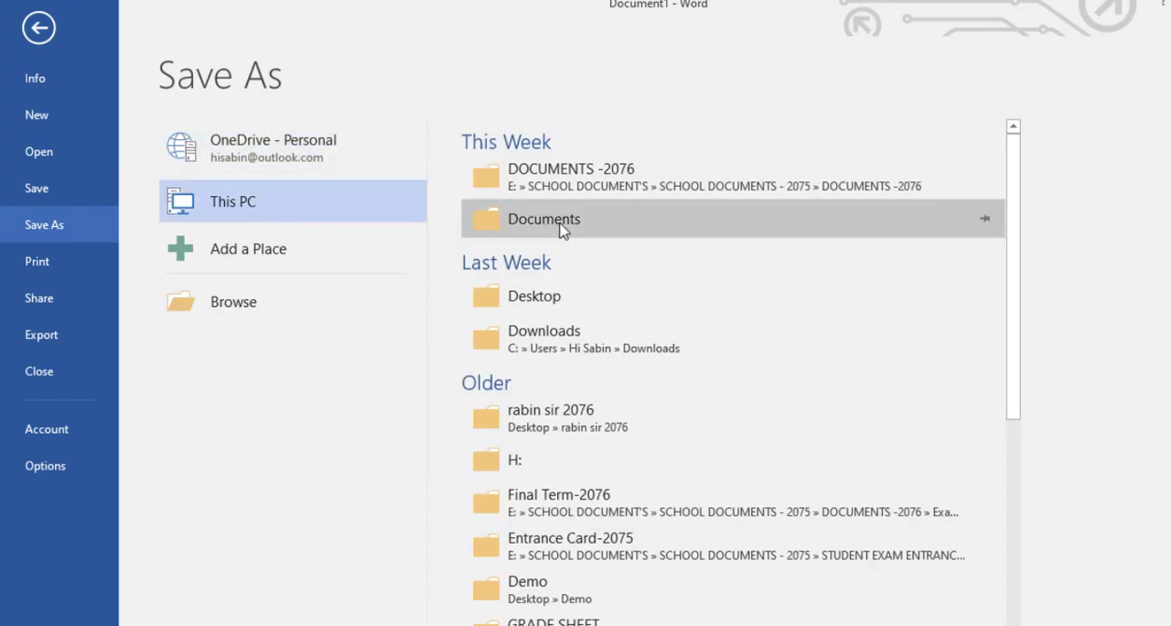
pyautogui.click(540, 297)
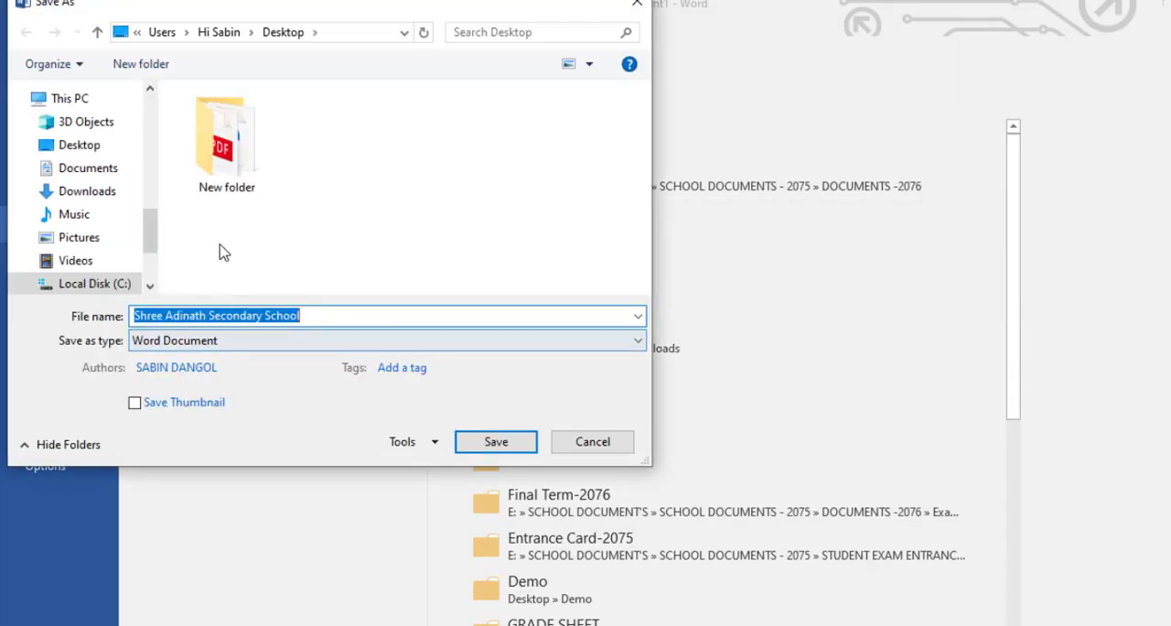
pyautogui.click(240, 174)
pyautogui.doubleClick(241, 174)
pyautogui.click(334, 317)
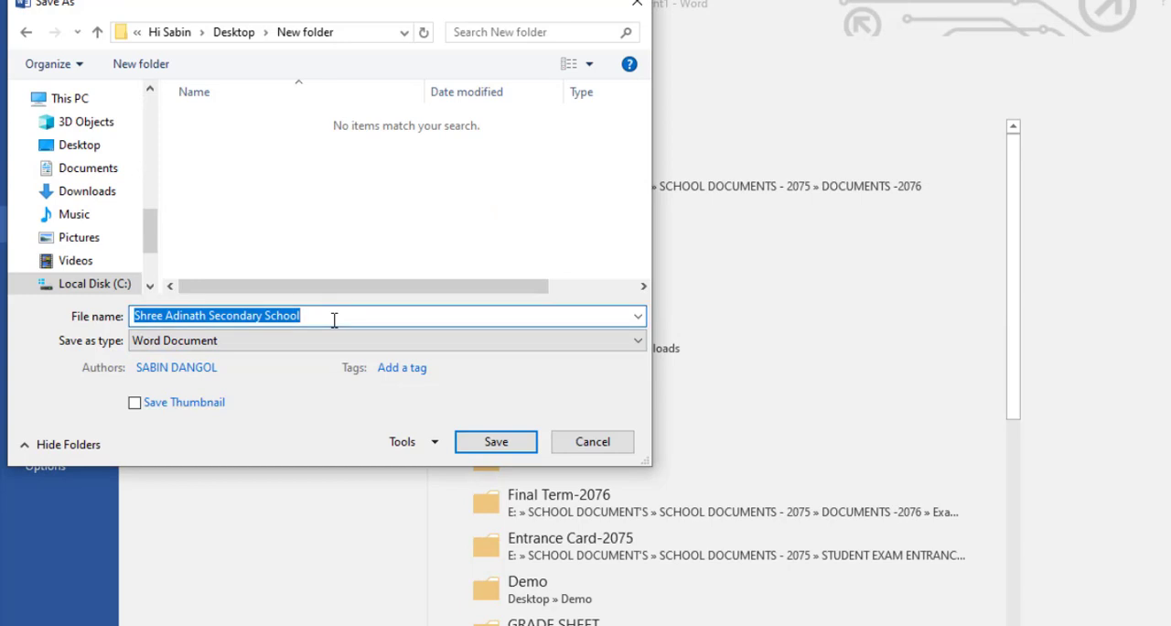
pyautogui.write('Entrance Card')
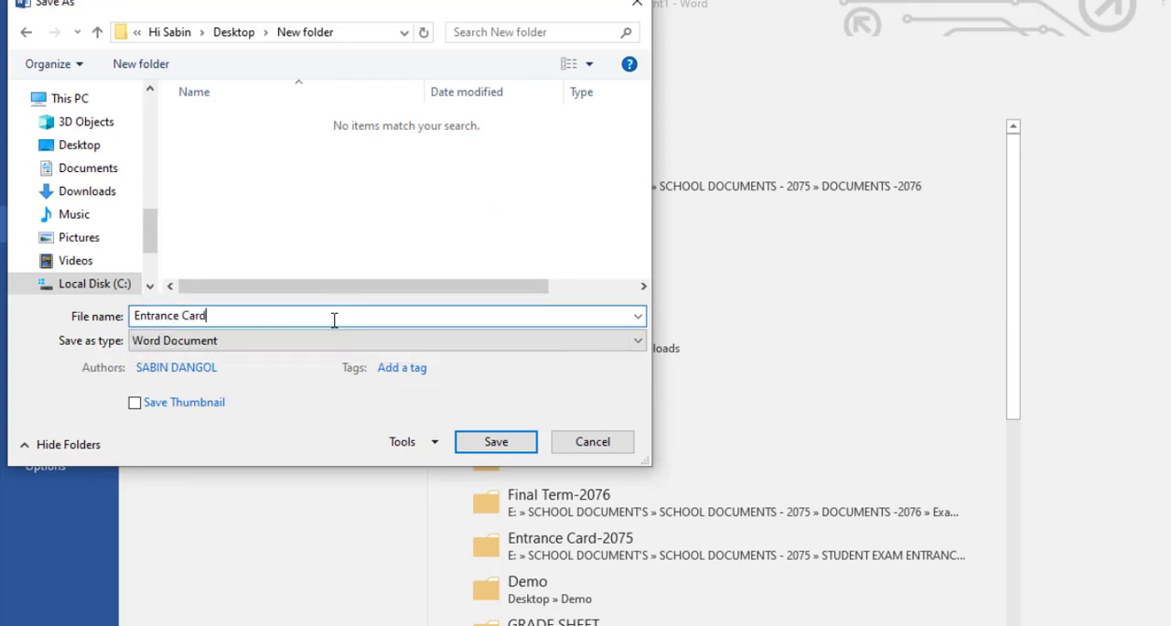
pyautogui.click(521, 442)
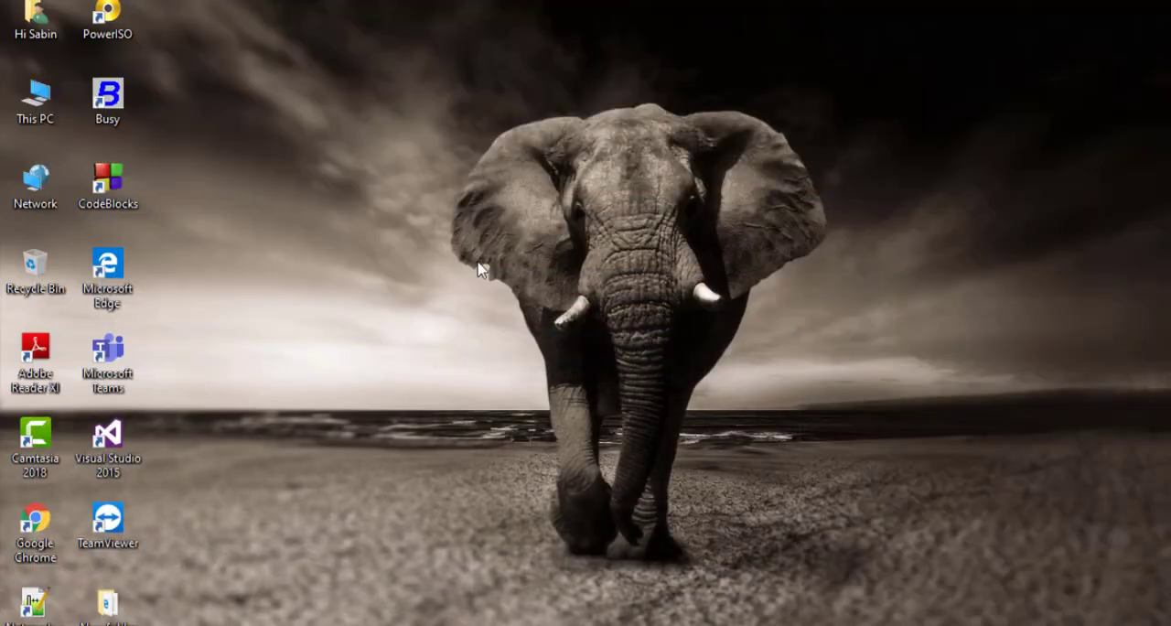
# - Switch to the desktop and open the STUDENT NAME LIST-2074 workbook from New folder in Excel
pyautogui.rightClick(441, 265)
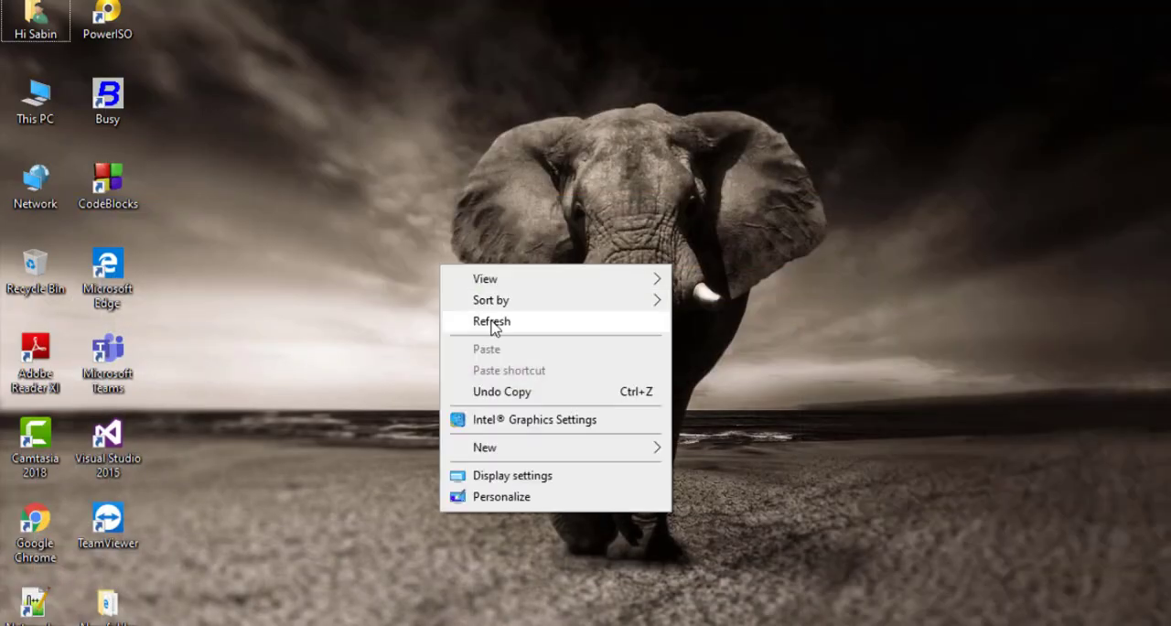
pyautogui.click(491, 327)
pyautogui.doubleClick(97, 562)
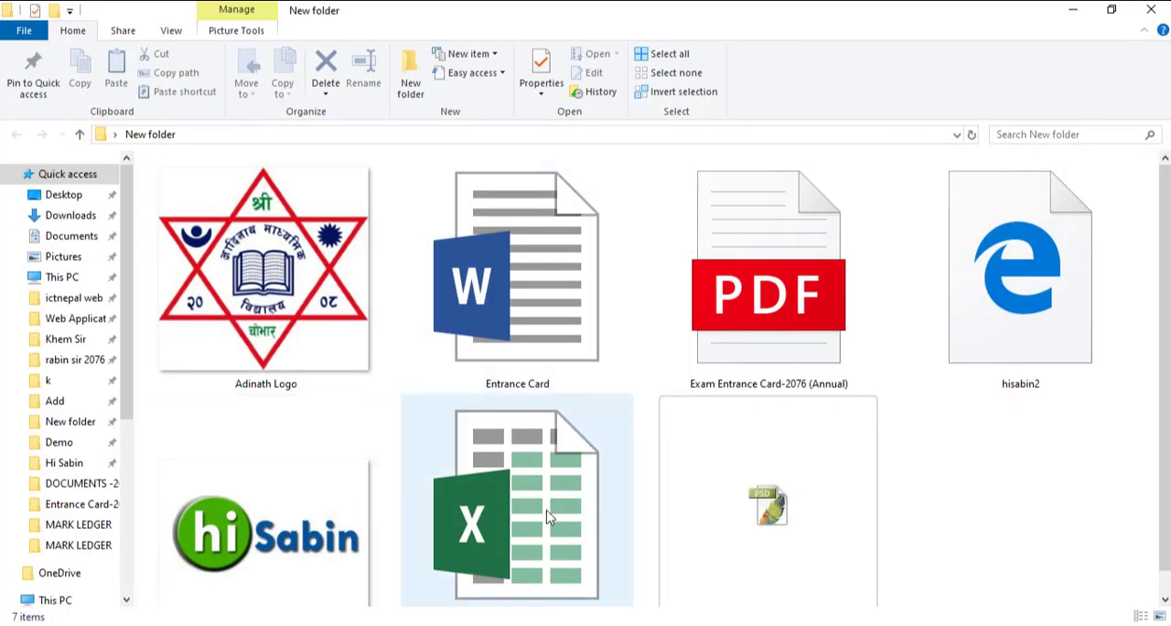
pyautogui.doubleClick(547, 518)
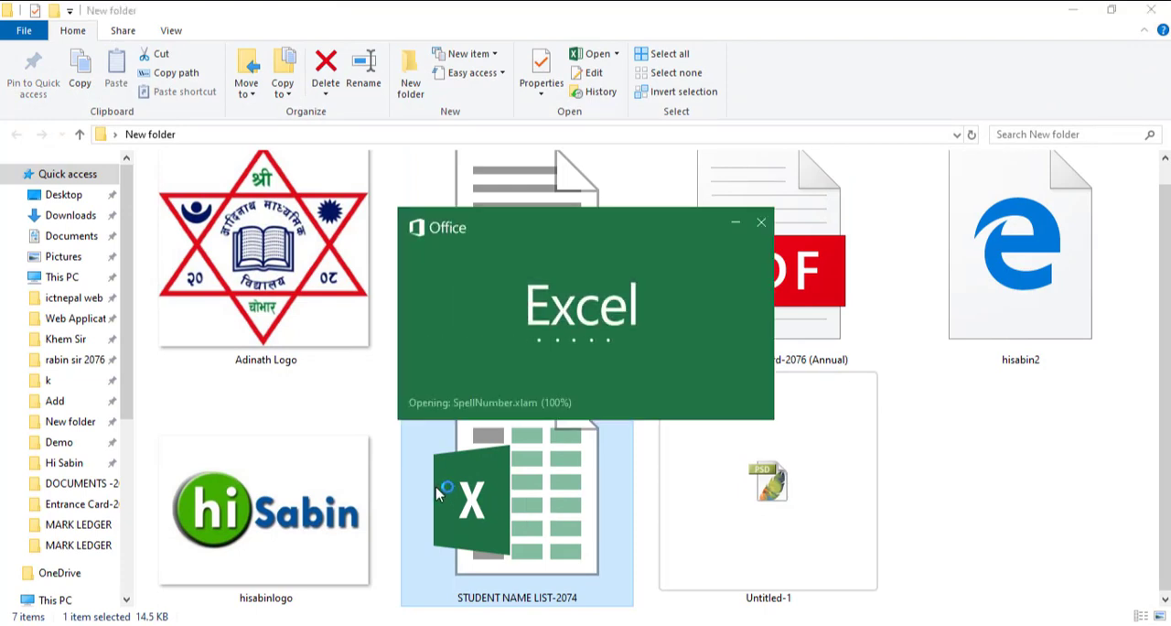
# - Examine the Student Name, Roll and Class columns of the Name List sheet from the header row down
pyautogui.scroll(11, 147, 274)
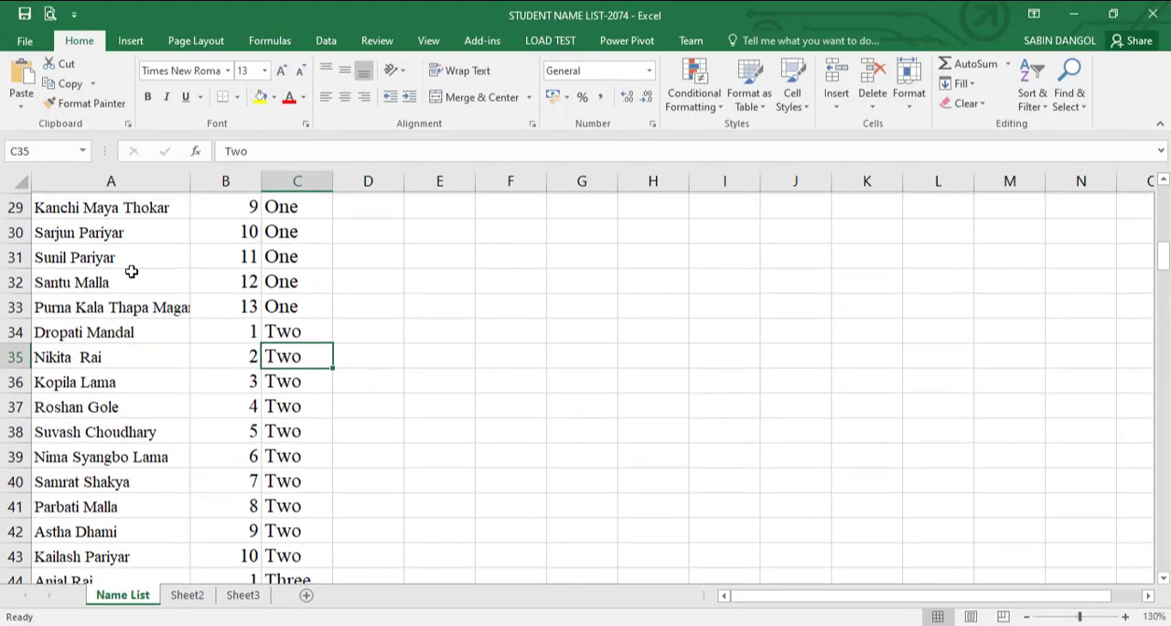
pyautogui.scroll(9, 132, 271)
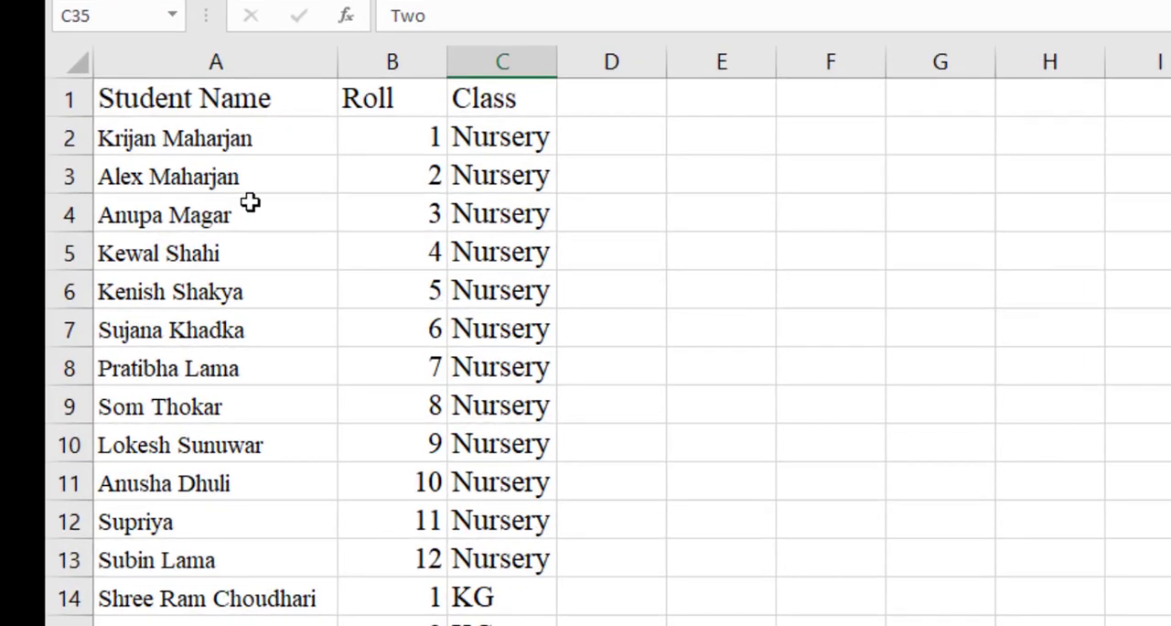
pyautogui.keyDown('ctrl'); pyautogui.scroll(5, 250, 204); pyautogui.keyUp('ctrl')
pyautogui.scroll(1, 261, 238)
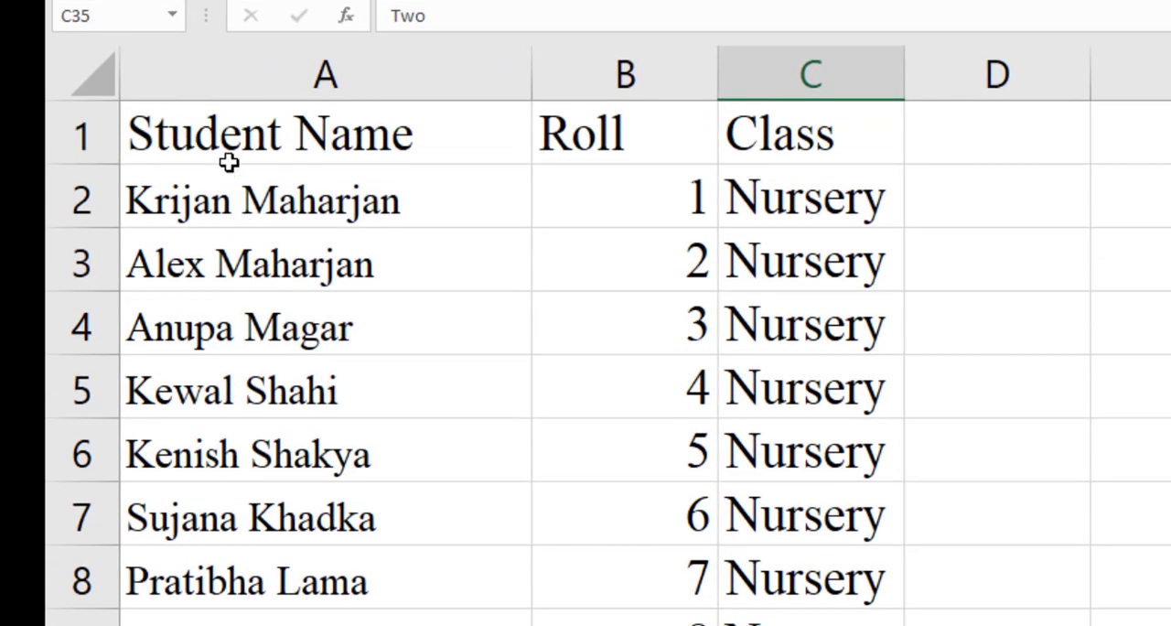
pyautogui.moveTo(229, 162); pyautogui.dragTo(533, 625)
pyautogui.scroll(20, 640, 421)
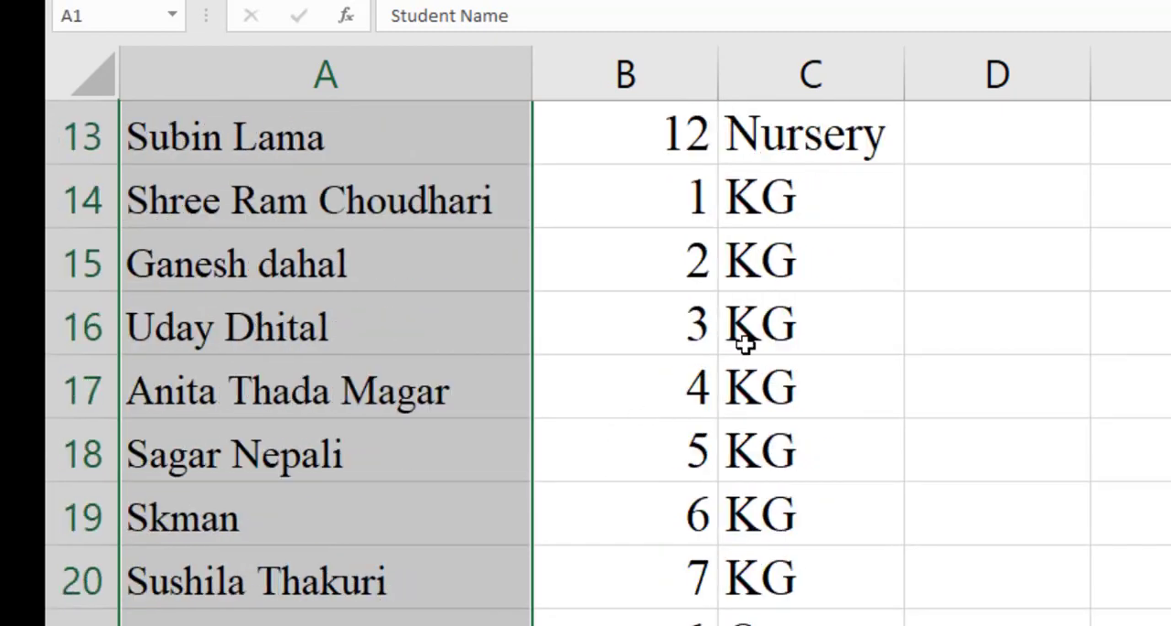
pyautogui.scroll(4, 745, 343)
pyautogui.click(1006, 316)
pyautogui.moveTo(640, 137); pyautogui.dragTo(718, 624)
pyautogui.scroll(12, 1052, 256)
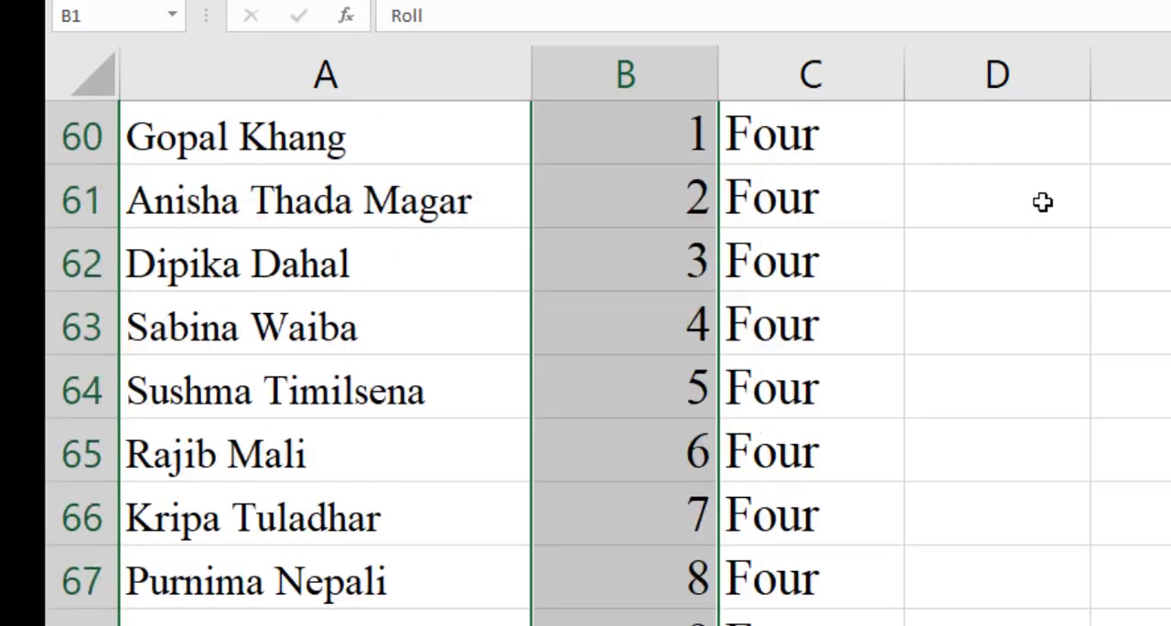
pyautogui.scroll(20, 1042, 201)
pyautogui.click(1013, 201)
pyautogui.moveTo(823, 132); pyautogui.dragTo(874, 617)
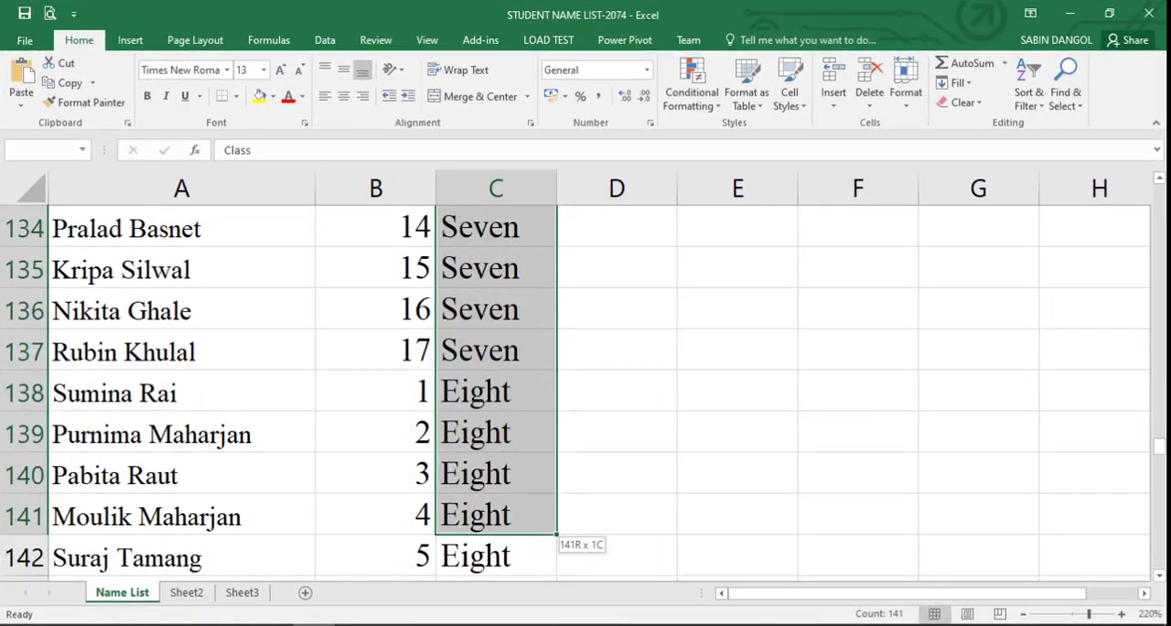
pyautogui.moveTo(540, 618); pyautogui.dragTo(544, 604)
pyautogui.click(697, 482)
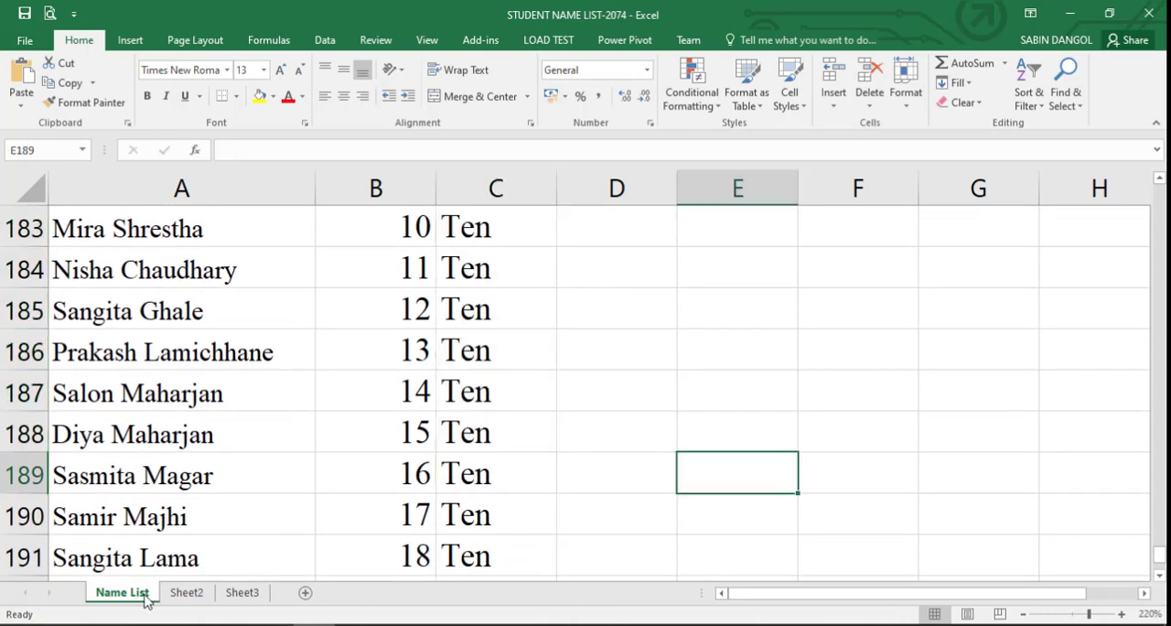
# - Check Sheet2 and Sheet3 of the workbook, and close the workbook and its folder window
pyautogui.click(178, 596)
pyautogui.click(139, 596)
pyautogui.click(248, 595)
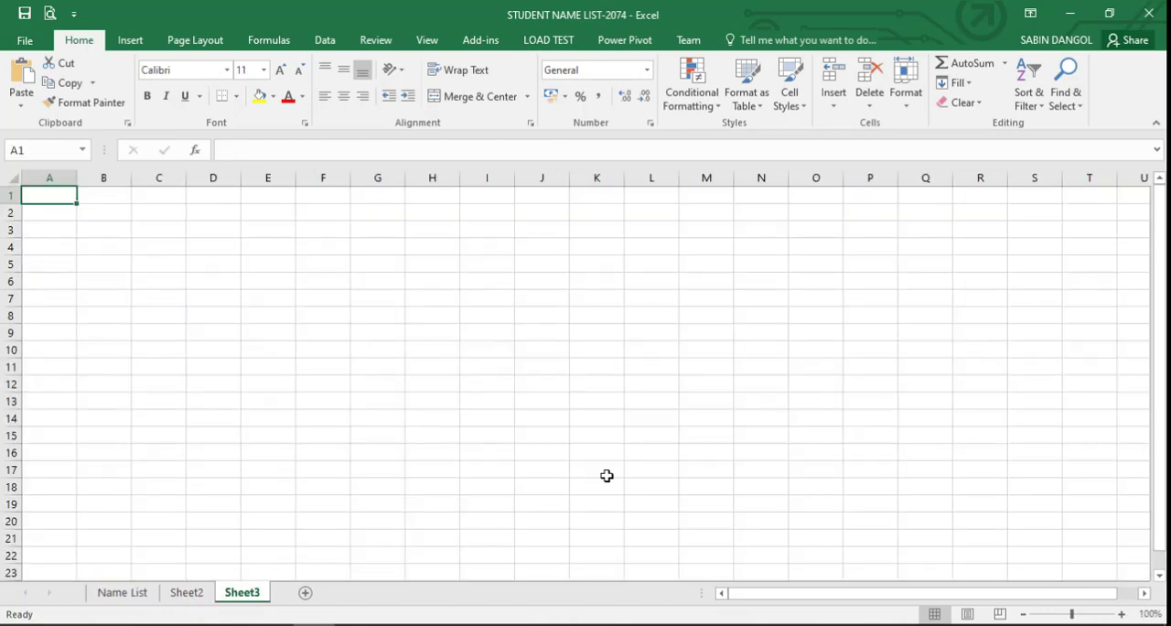
pyautogui.click(607, 474)
pyautogui.click(1159, 7)
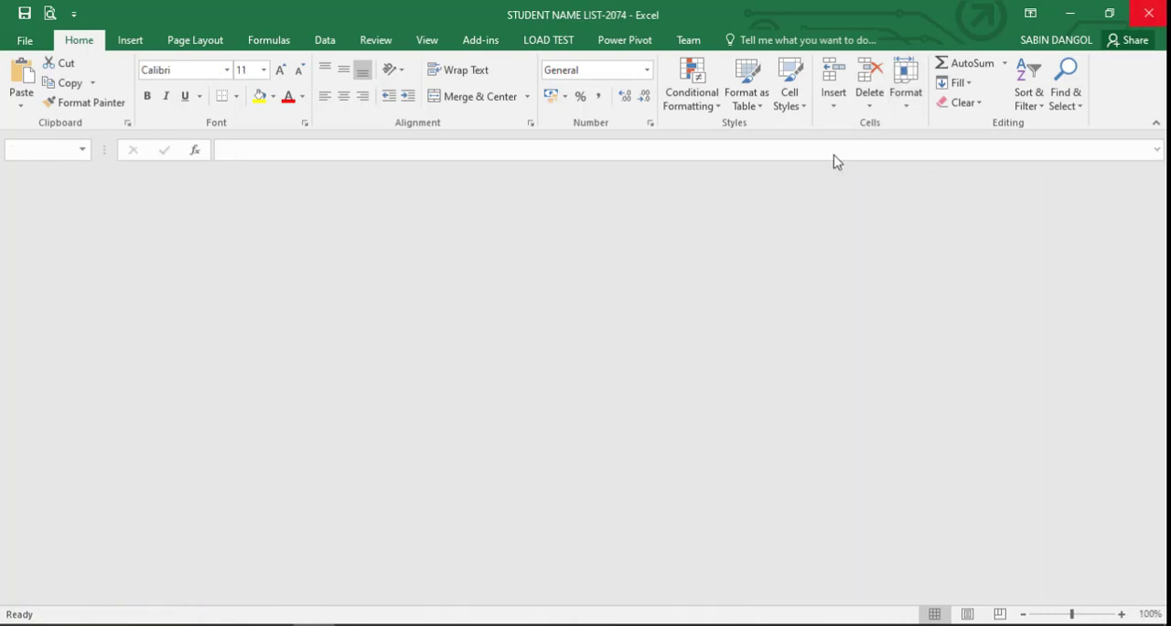
pyautogui.click(1160, 8)
pyautogui.rightClick(335, 277)
pyautogui.click(389, 313)
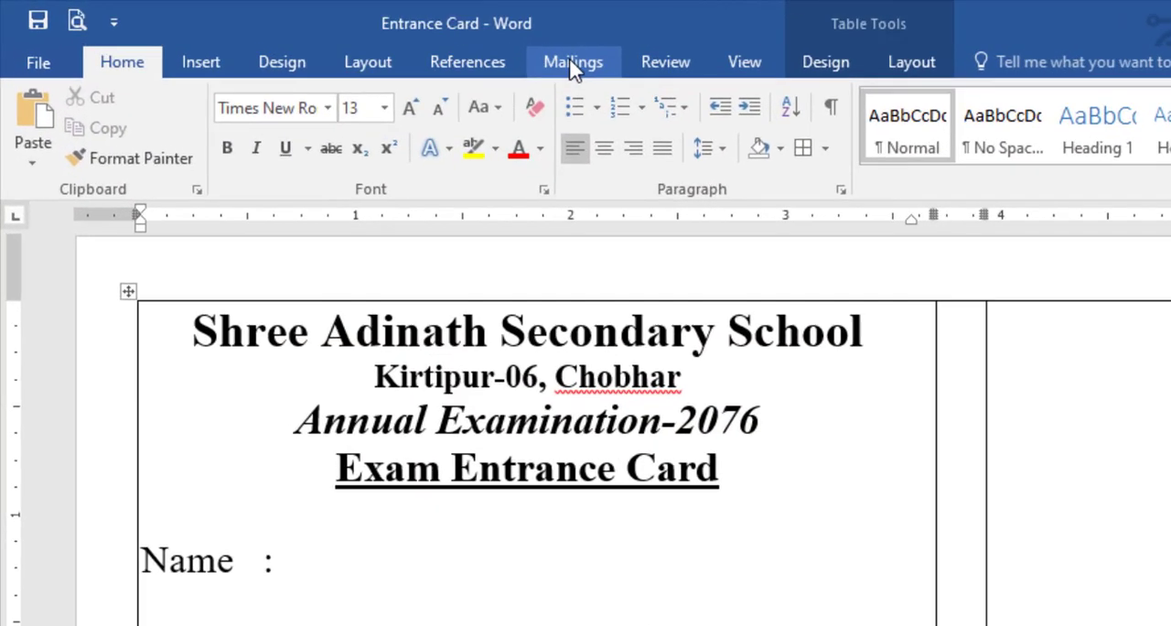
# - Connect the mail merge to the existing student workbook in the Desktop's New folder, using the Name List sheet with column headers
pyautogui.click(372, 40)
pyautogui.click(327, 147)
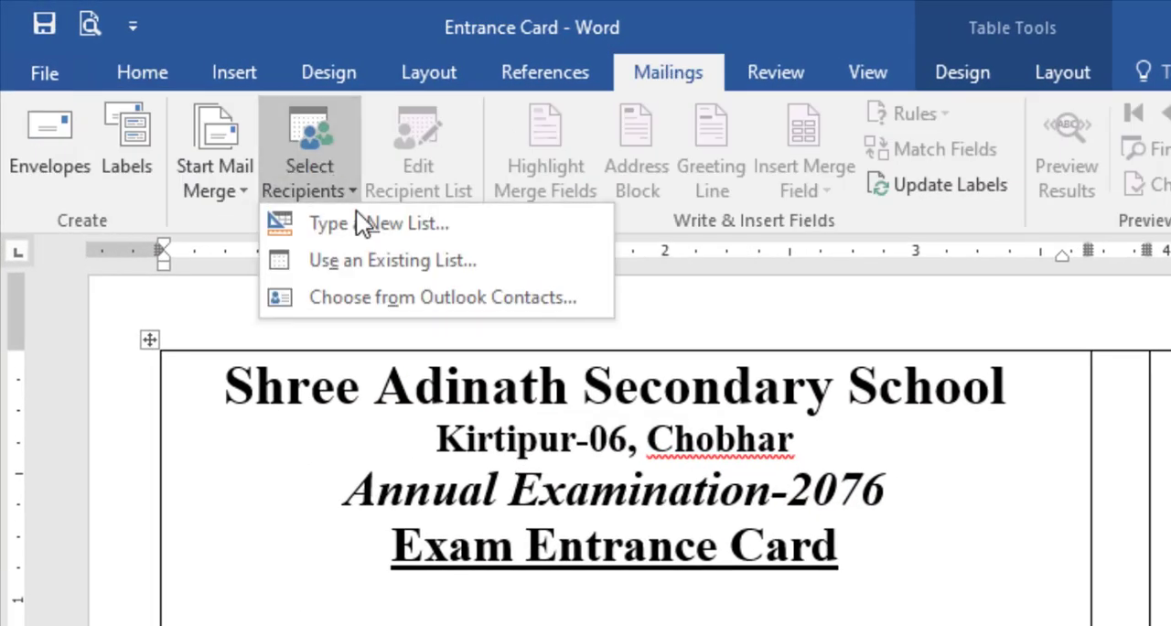
pyautogui.click(364, 259)
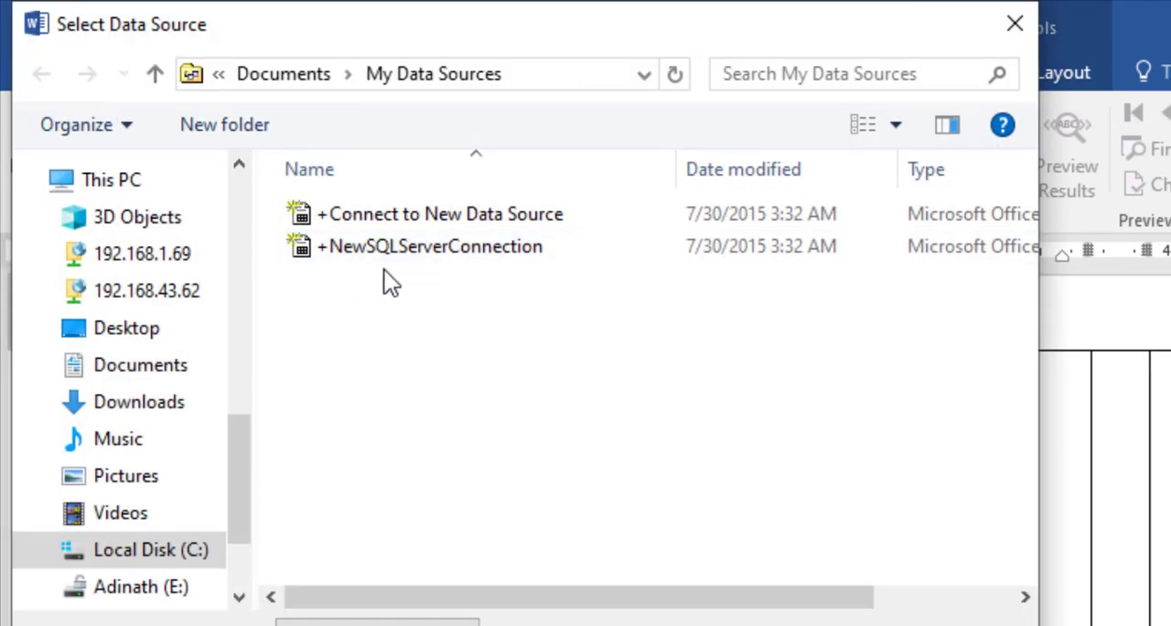
pyautogui.click(135, 331)
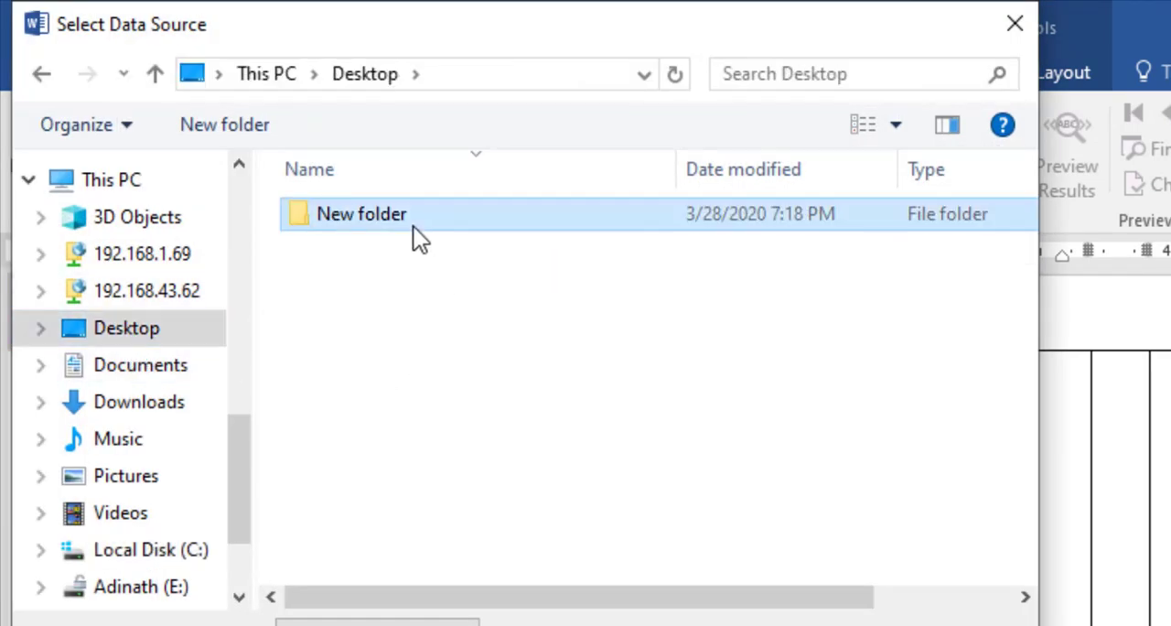
pyautogui.doubleClick(413, 226)
pyautogui.doubleClick(370, 284)
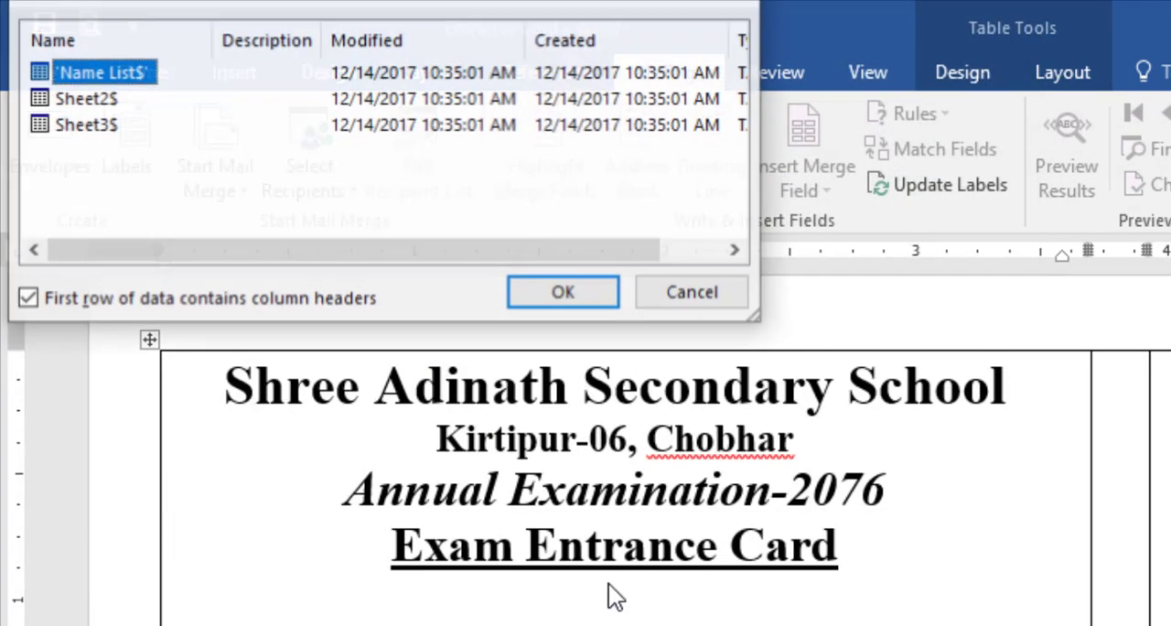
pyautogui.click(90, 99)
pyautogui.click(110, 72)
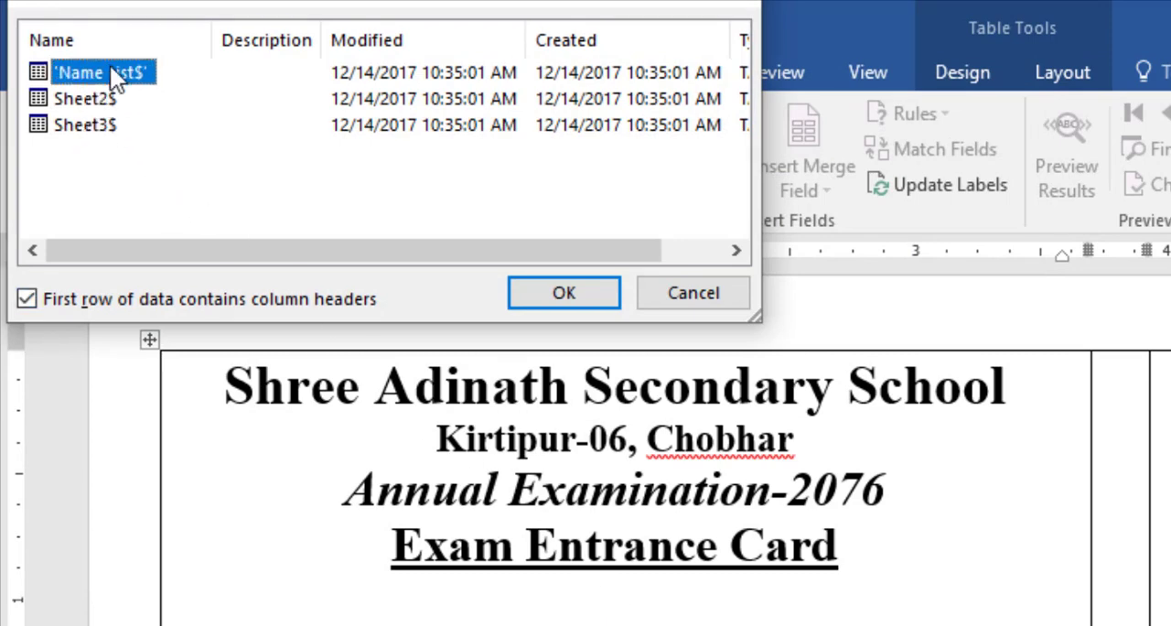
pyautogui.click(576, 291)
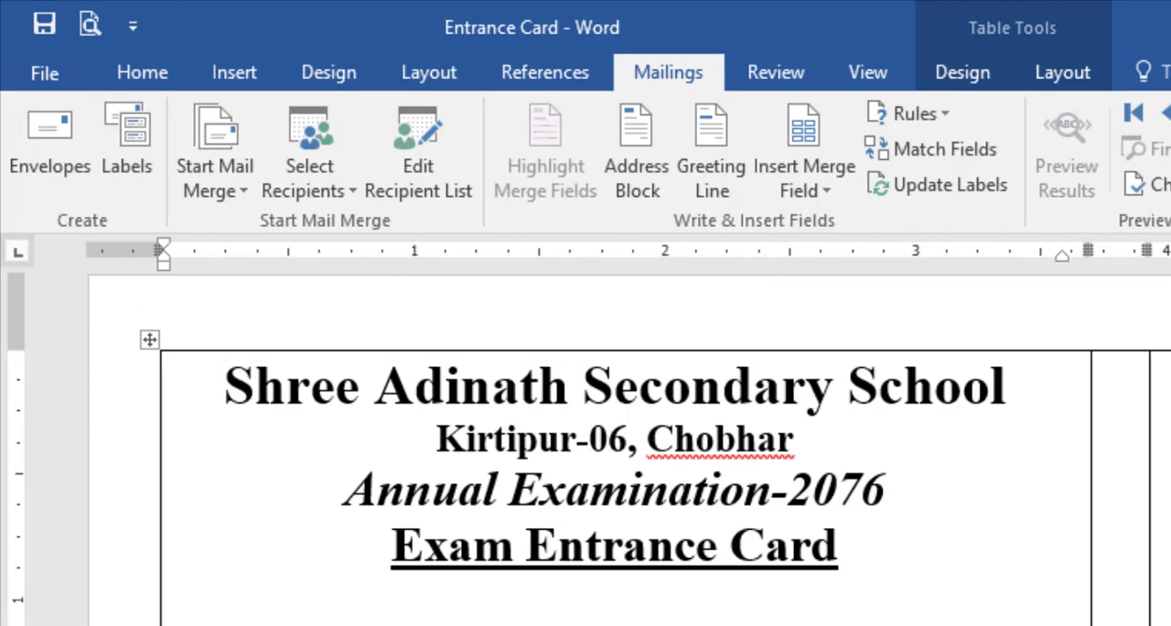
# - Insert the Student_Name merge field after Name and the Class merge field after Grade on the first card
pyautogui.click(805, 192)
pyautogui.click(823, 223)
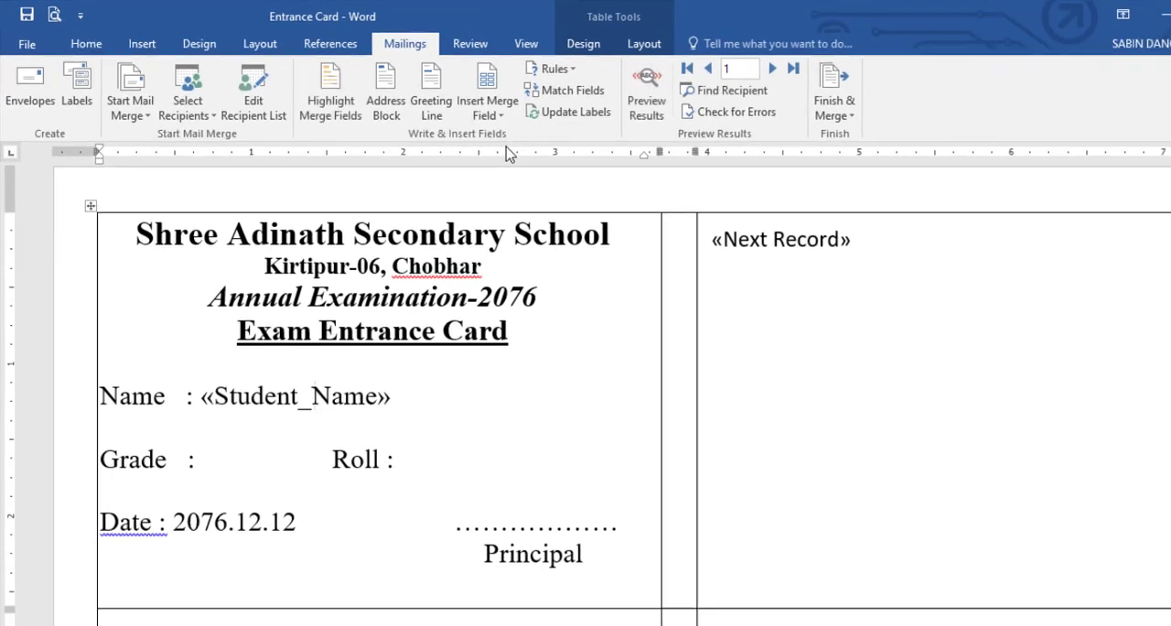
pyautogui.click(229, 424)
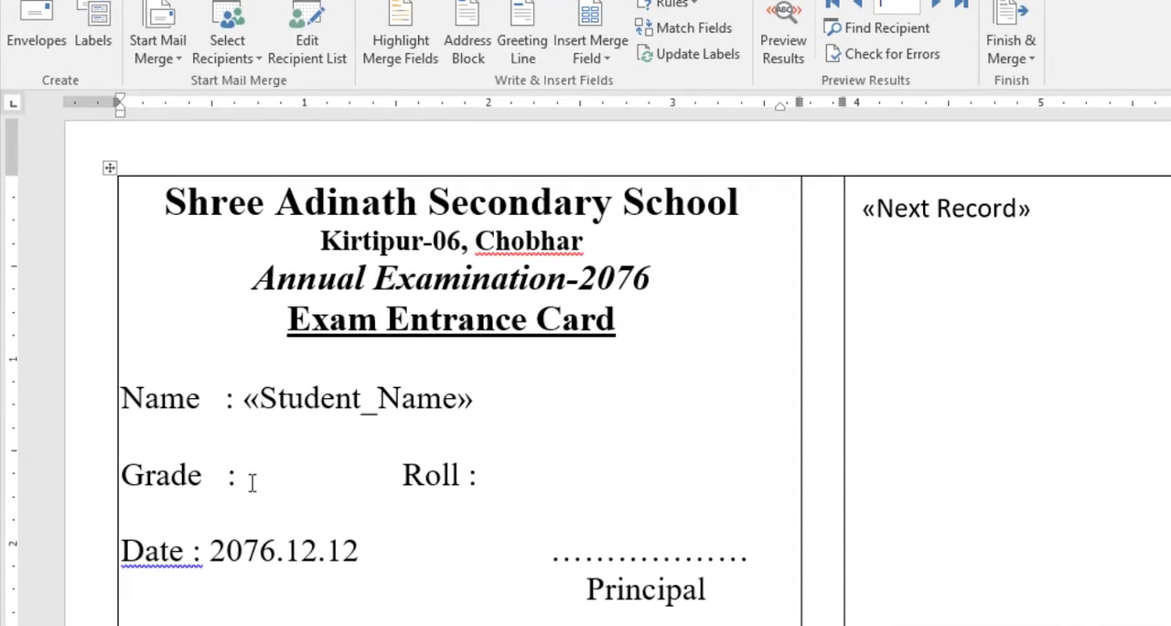
pyautogui.click(594, 59)
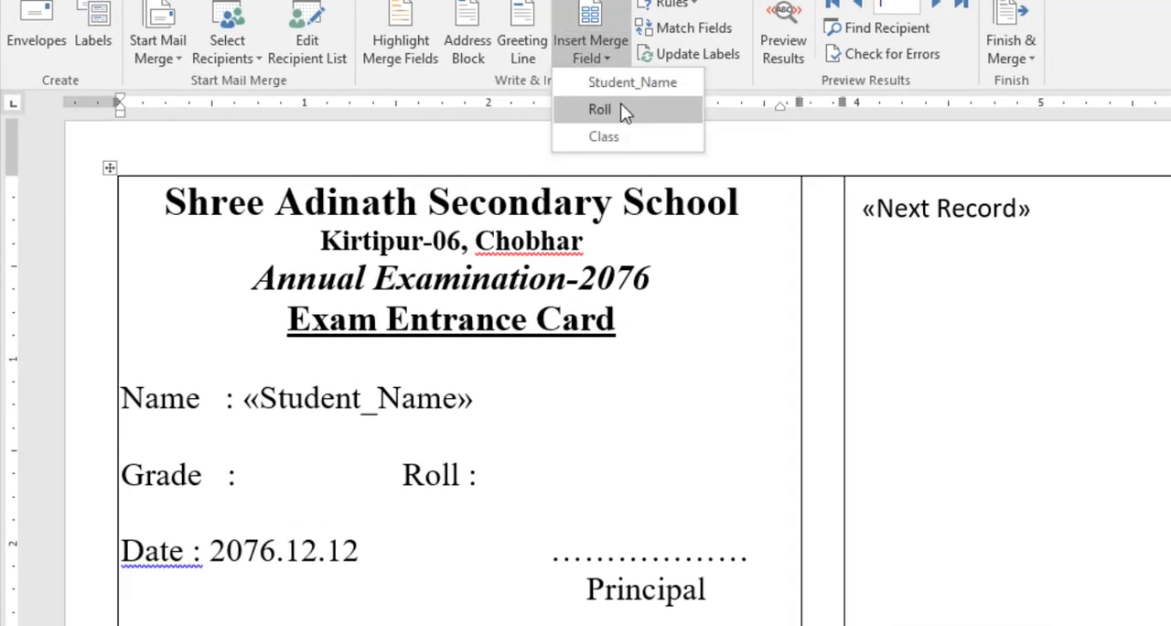
pyautogui.click(624, 134)
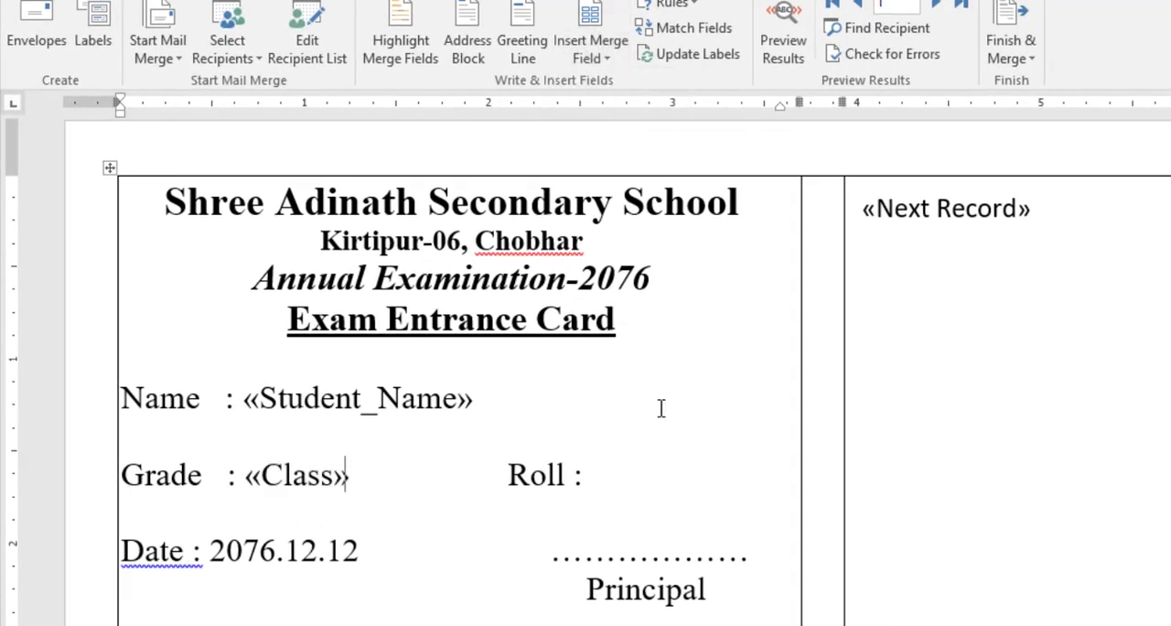
# - Insert the Roll merge field after the Roll label on the first card, with a space before the field
pyautogui.click(595, 475)
pyautogui.click(592, 59)
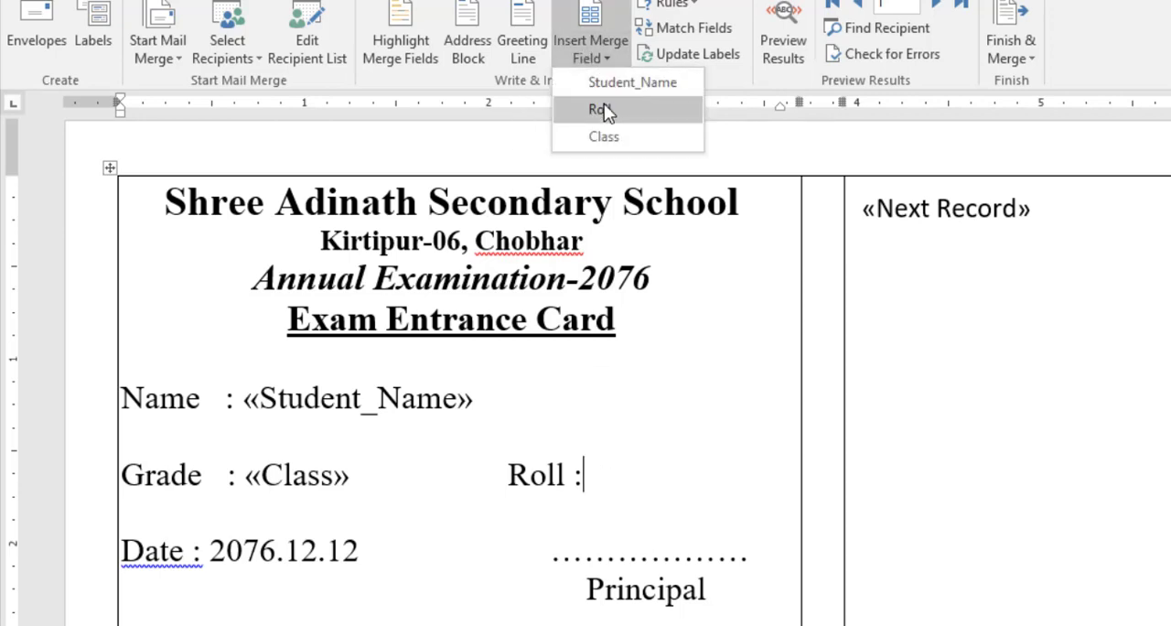
pyautogui.click(607, 110)
pyautogui.click(590, 485)
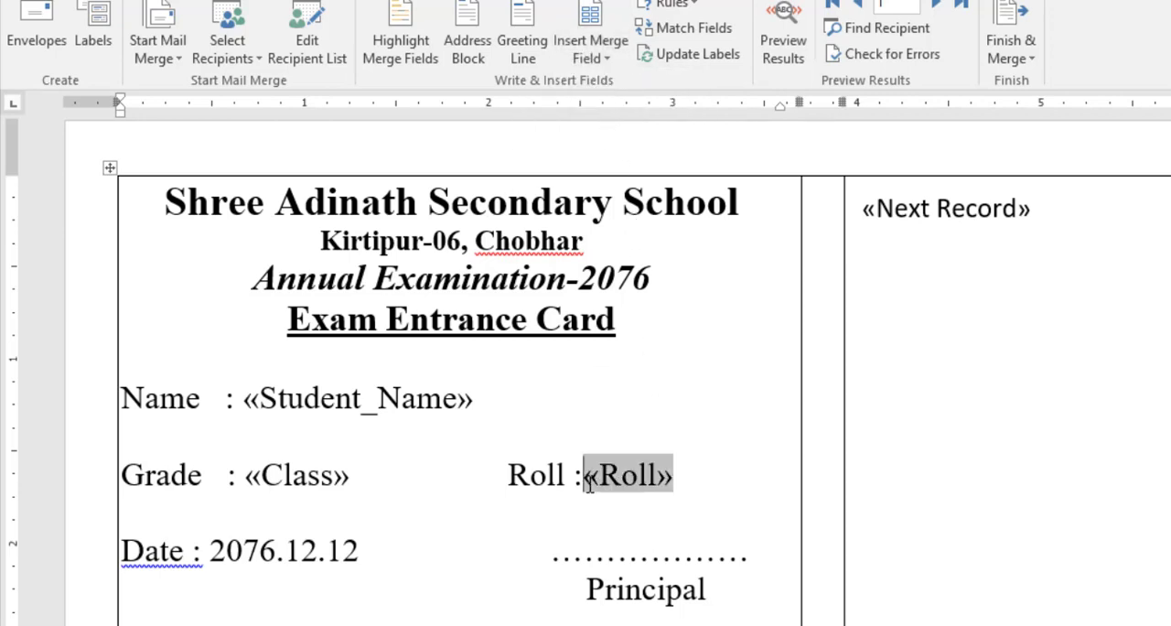
pyautogui.click(520, 544)
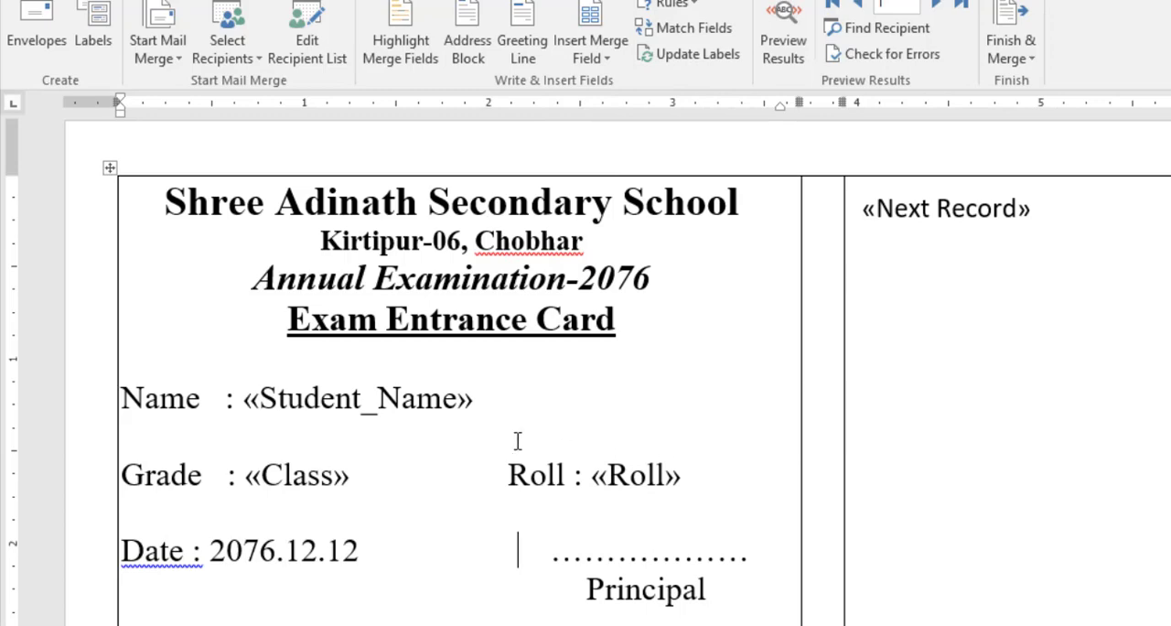
# - Try to copy the completed card into the second label behind its Next Record field, and undo the paste
pyautogui.moveTo(167, 187); pyautogui.dragTo(703, 608)
pyautogui.hotkey('ctrl', 'c')
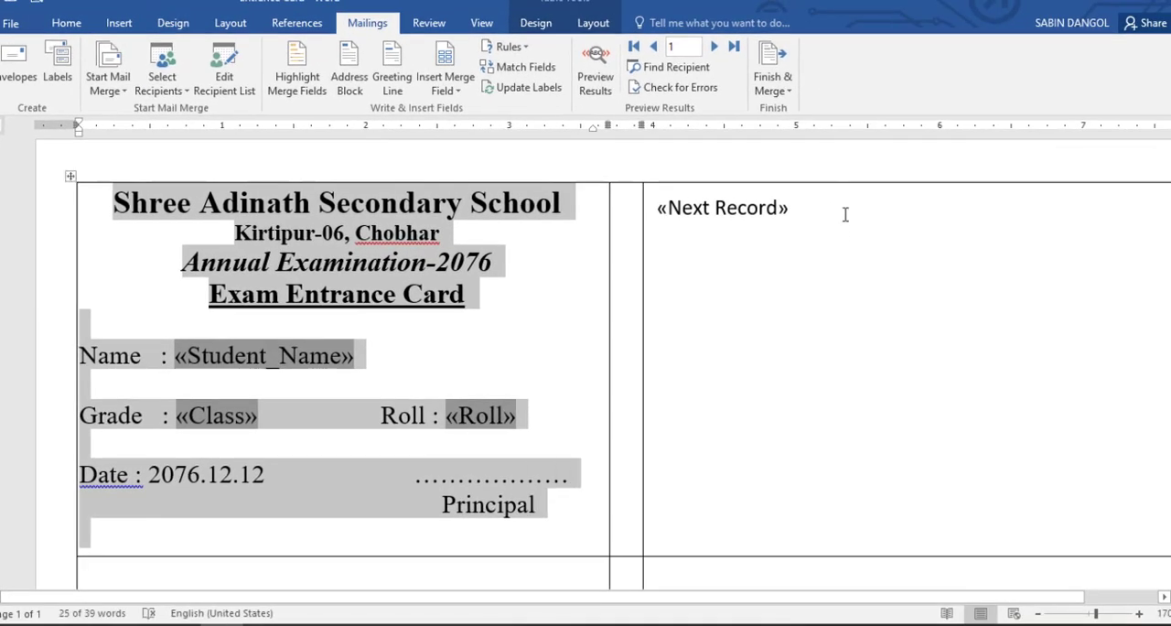
pyautogui.click(827, 214)
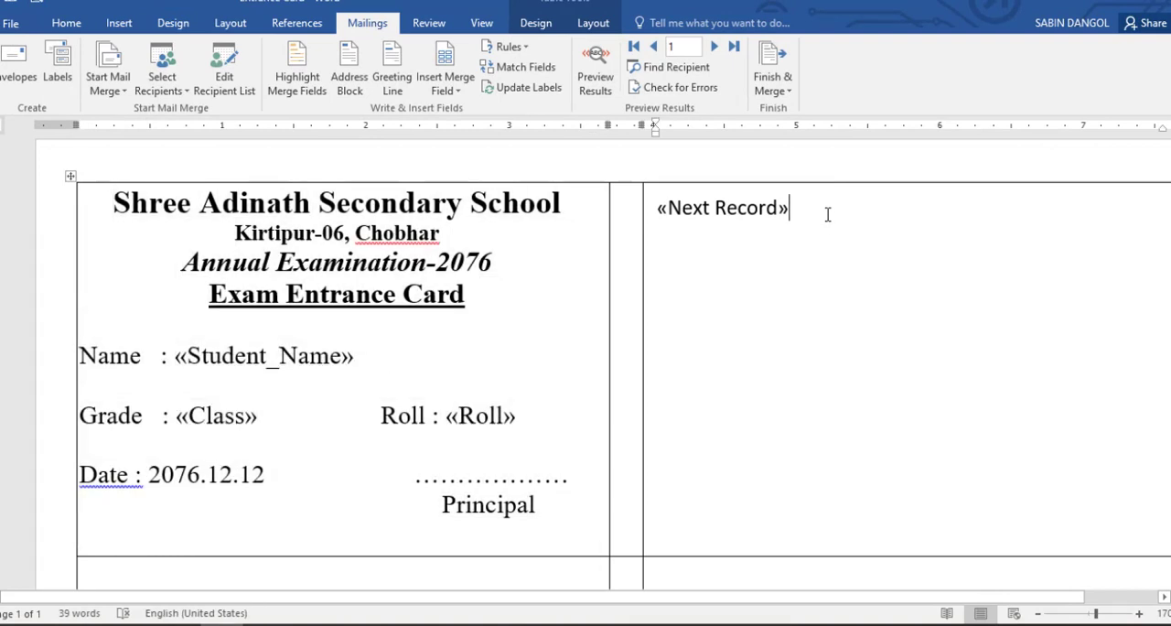
pyautogui.hotkey('ctrl', 'v')
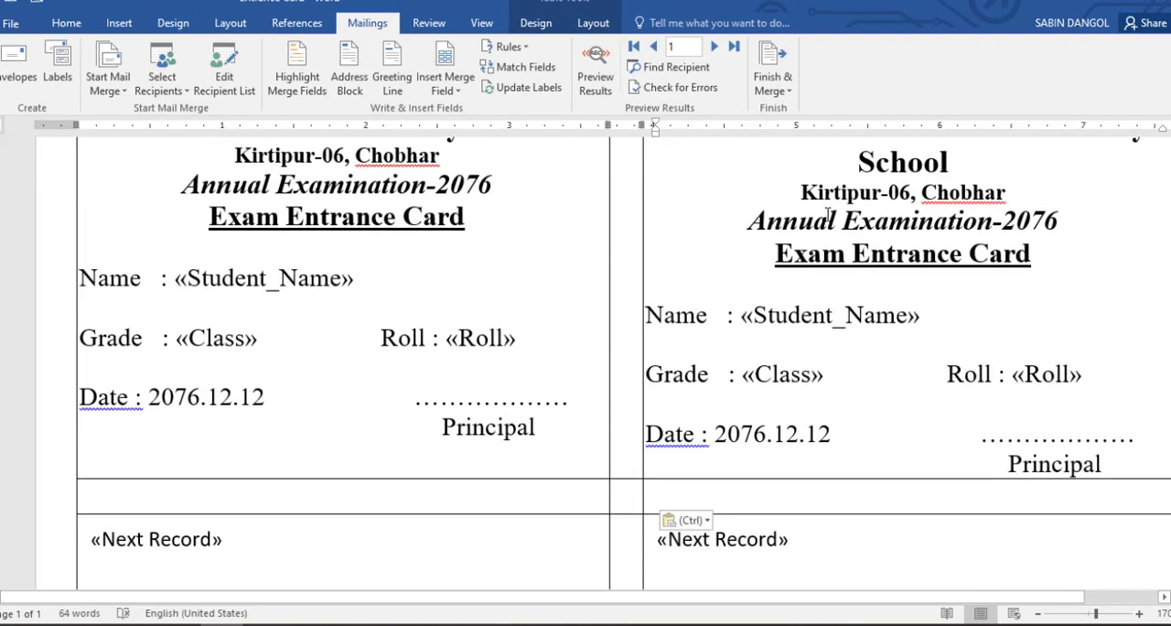
pyautogui.hotkey('ctrl', 'z')
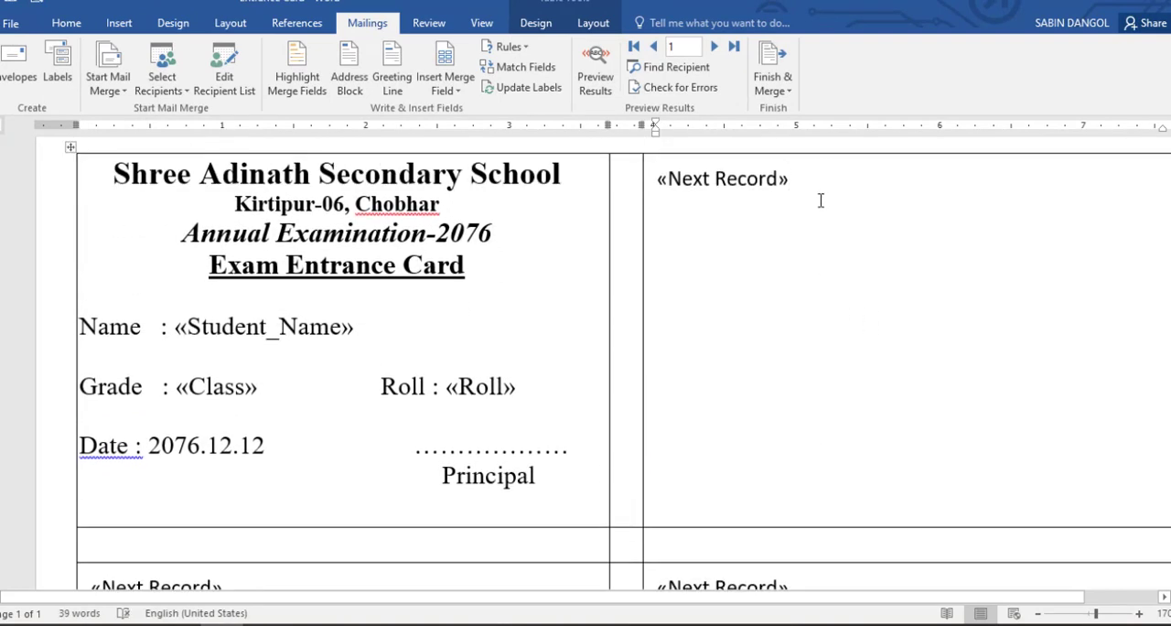
# - Delete the Next Record fields from the second label of the first row and both labels of the second row
pyautogui.moveTo(789, 178); pyautogui.dragTo(664, 182)
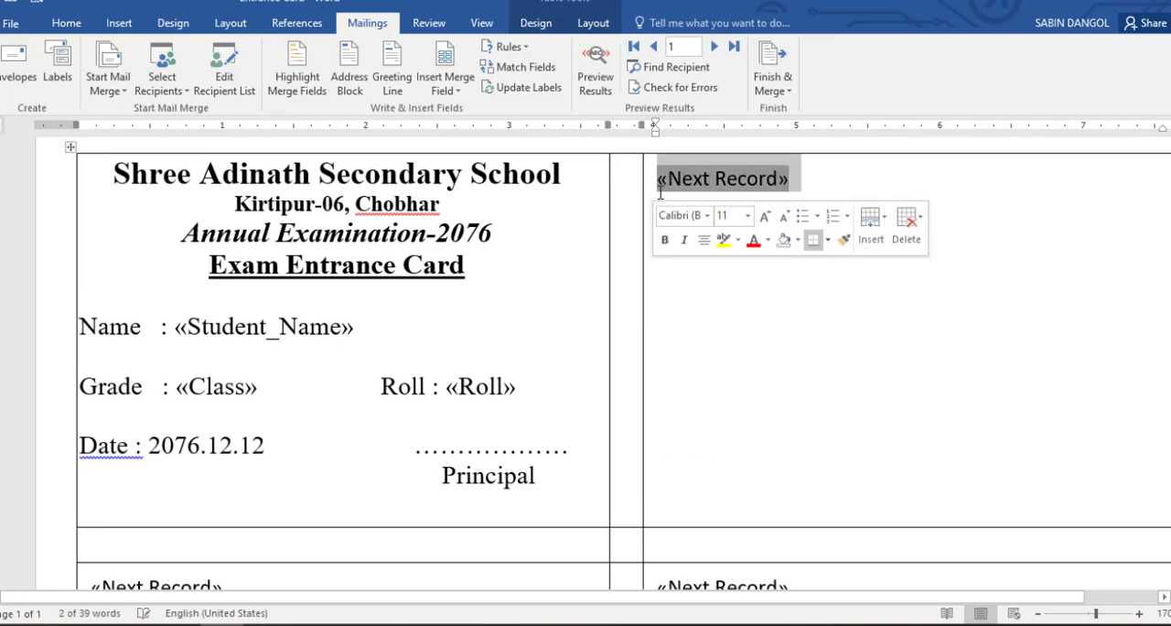
pyautogui.press('Delete')
pyautogui.scroll(-5, 805, 230)
pyautogui.moveTo(806, 229); pyautogui.dragTo(655, 231)
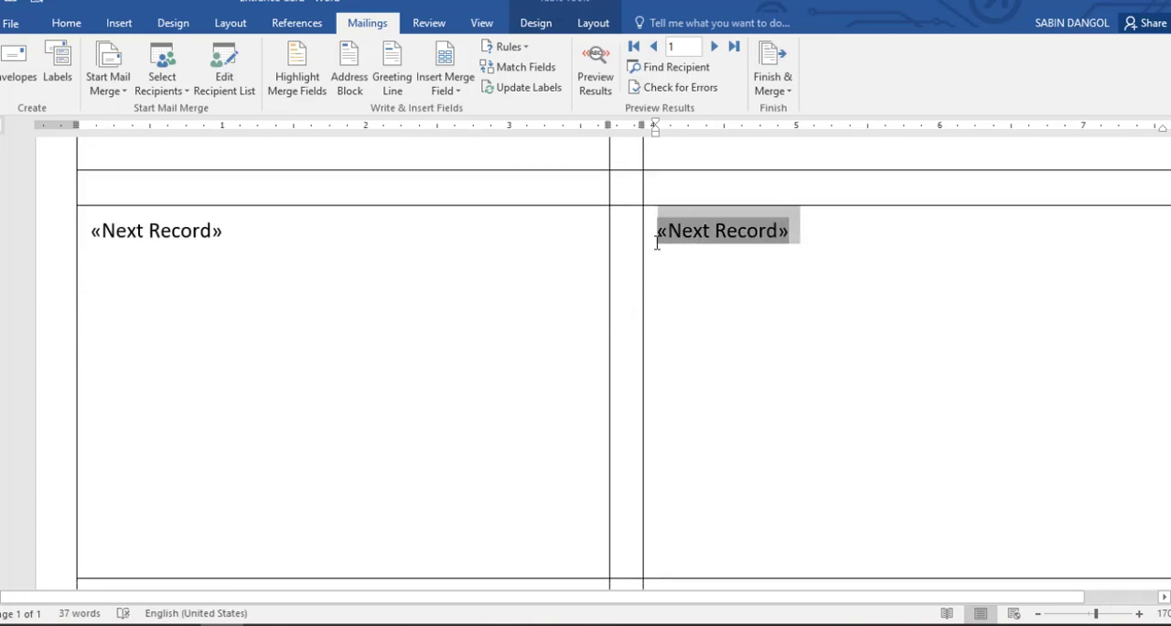
pyautogui.press('Delete')
pyautogui.moveTo(271, 236); pyautogui.dragTo(88, 231)
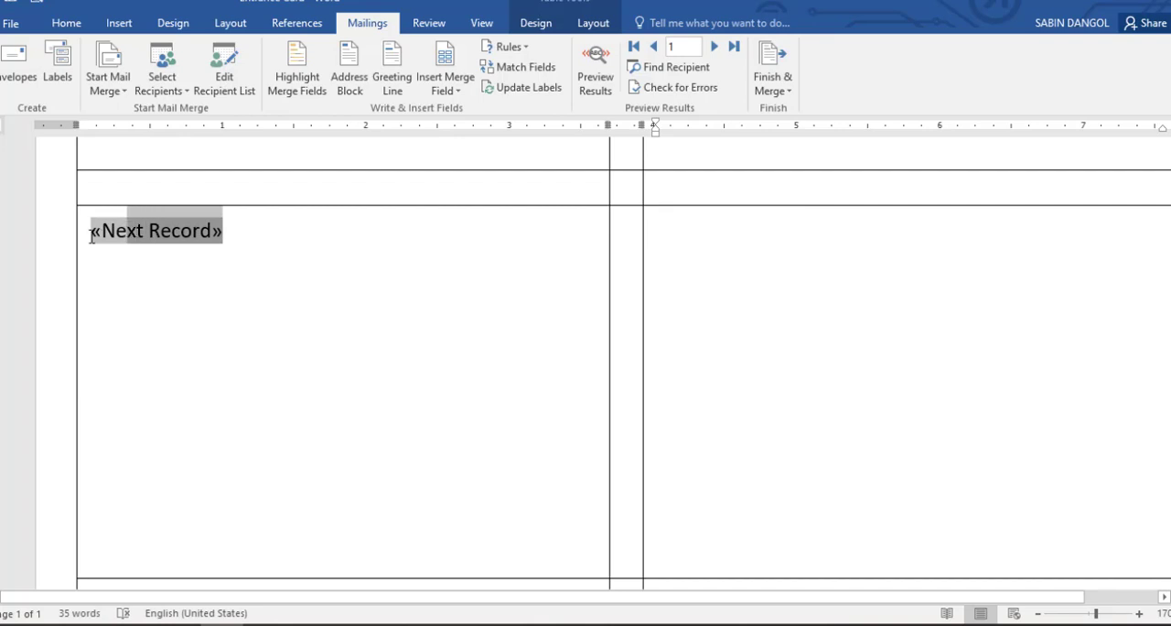
pyautogui.press('Delete')
# - Delete the Next Record fields from both labels in the third row and both labels in the fourth row
pyautogui.scroll(-5, 295, 312)
pyautogui.moveTo(258, 293); pyautogui.dragTo(92, 285)
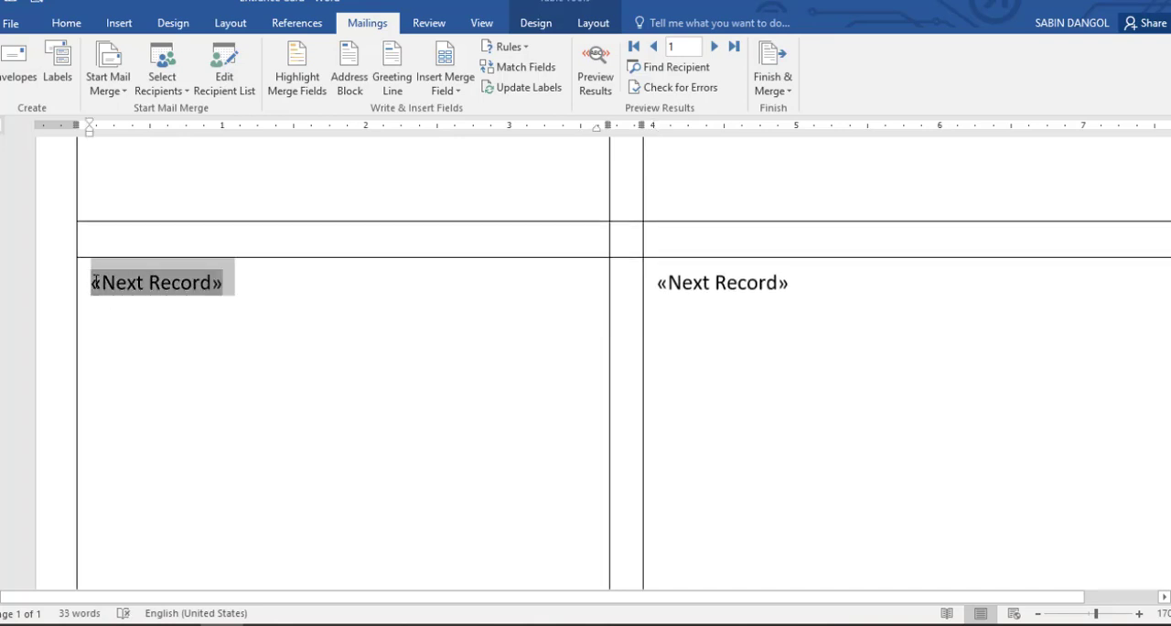
pyautogui.press('Delete')
pyautogui.moveTo(827, 275); pyautogui.dragTo(648, 270)
pyautogui.press('Delete')
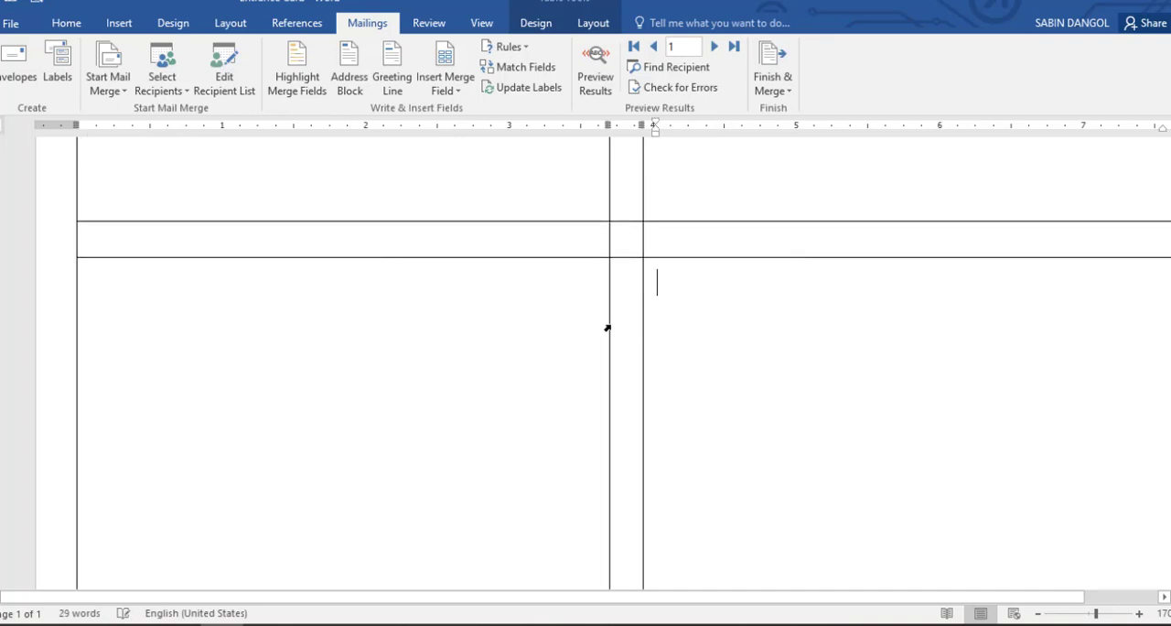
pyautogui.scroll(-5, 605, 329)
pyautogui.moveTo(234, 265); pyautogui.dragTo(88, 283)
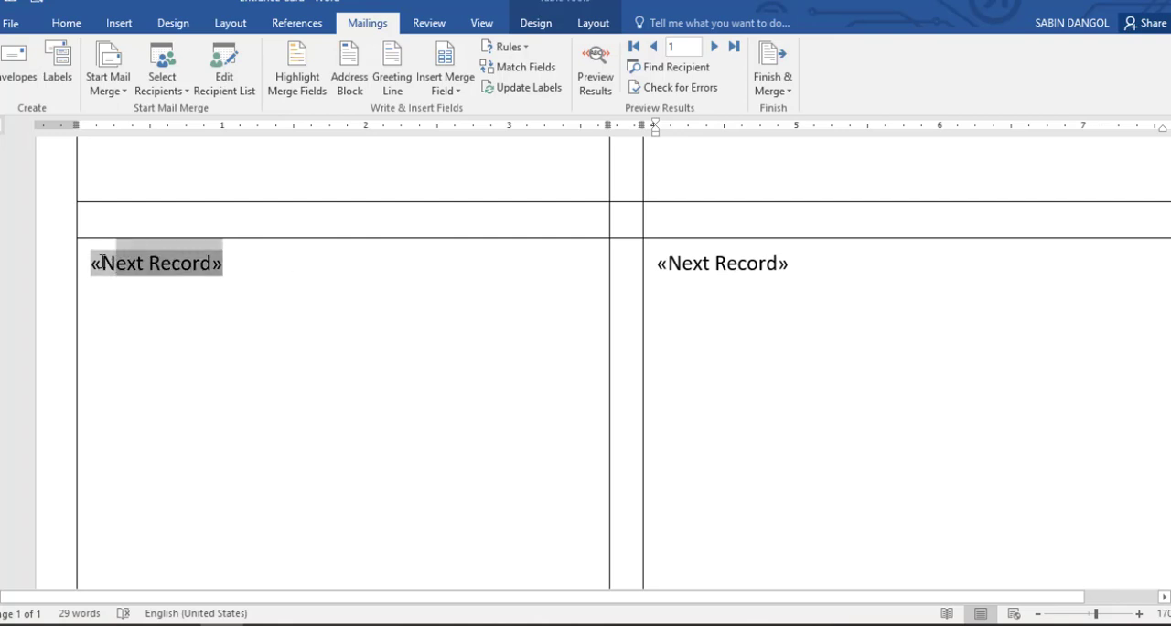
pyautogui.press('Delete')
pyautogui.moveTo(797, 260); pyautogui.dragTo(651, 258)
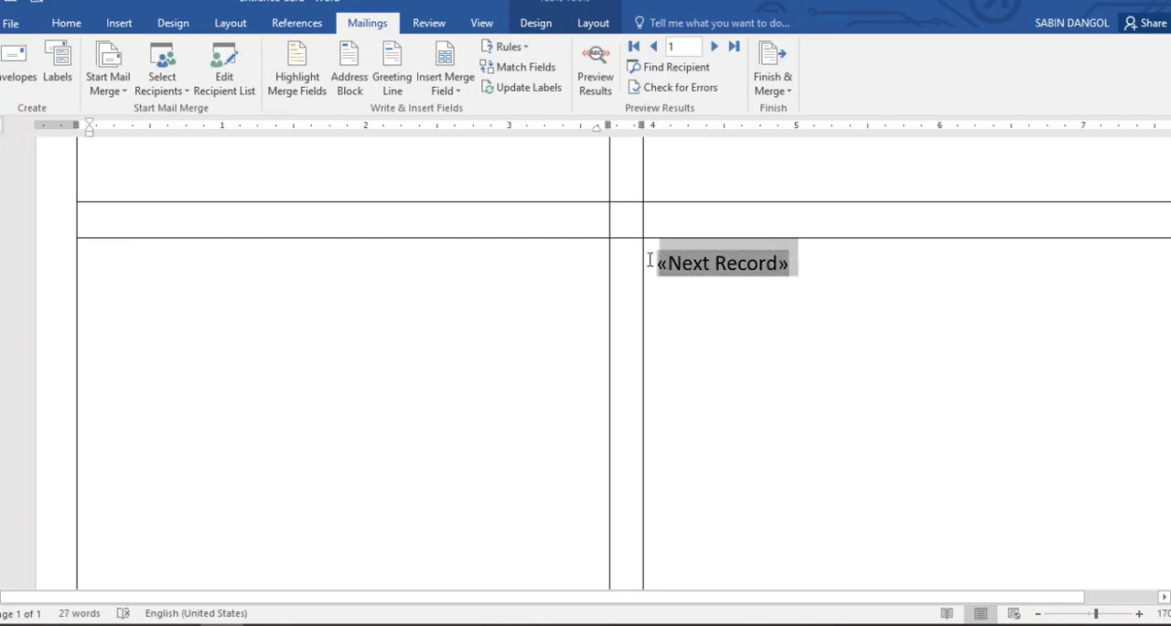
pyautogui.press('Delete')
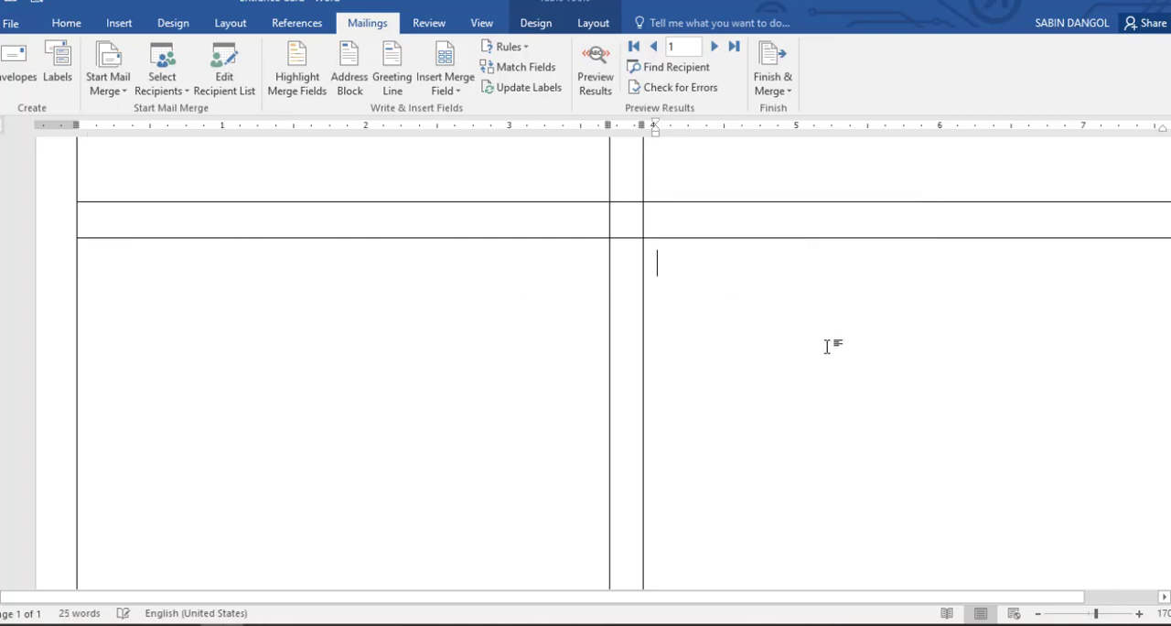
# - Copy the completed first card with its merge fields and paste it into the other seven labels on the page
pyautogui.scroll(3, 829, 344)
pyautogui.keyDown('ctrl'); pyautogui.scroll(-7, 769, 353); pyautogui.keyUp('ctrl')
pyautogui.keyDown('ctrl'); pyautogui.scroll(-3, 768, 353); pyautogui.keyUp('ctrl')
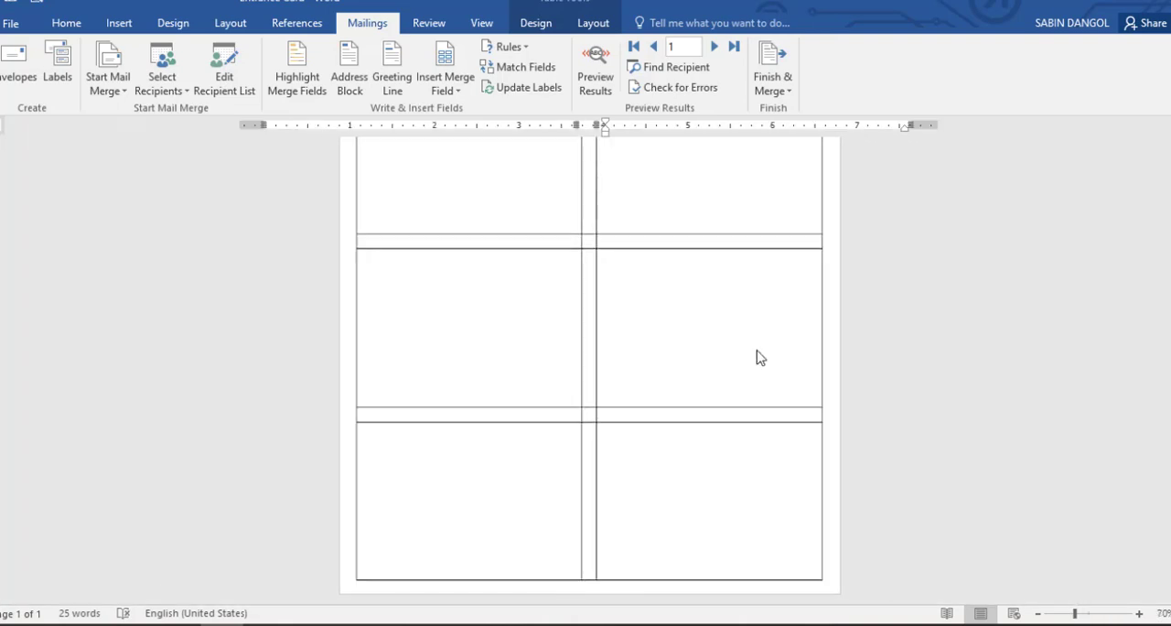
pyautogui.scroll(3, 559, 332)
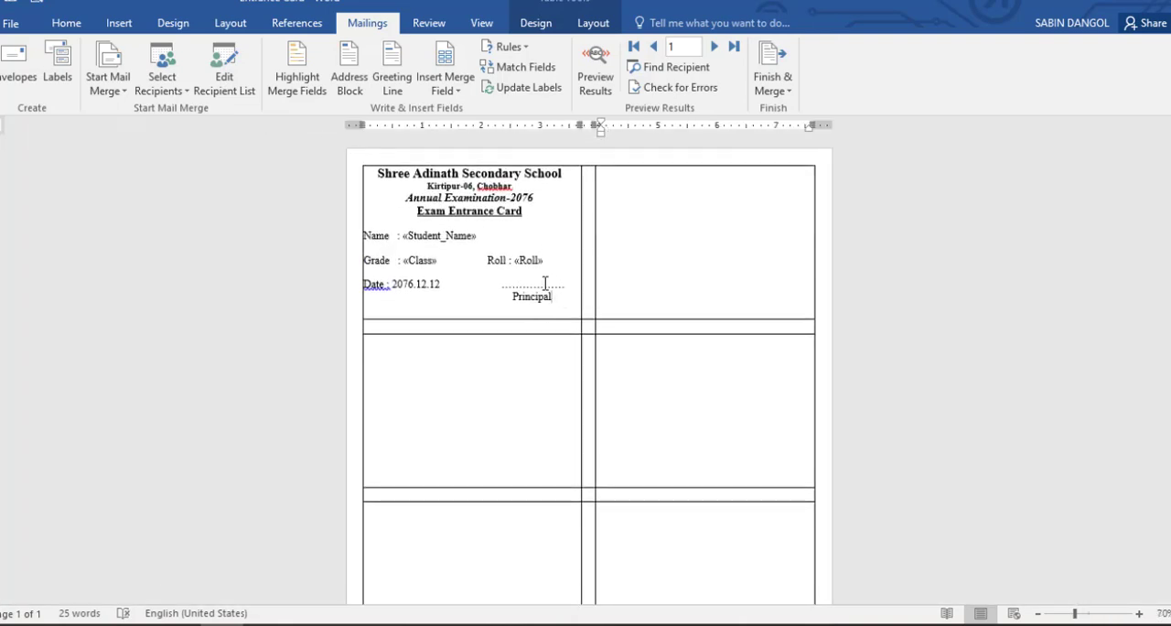
pyautogui.moveTo(546, 285); pyautogui.dragTo(363, 172)
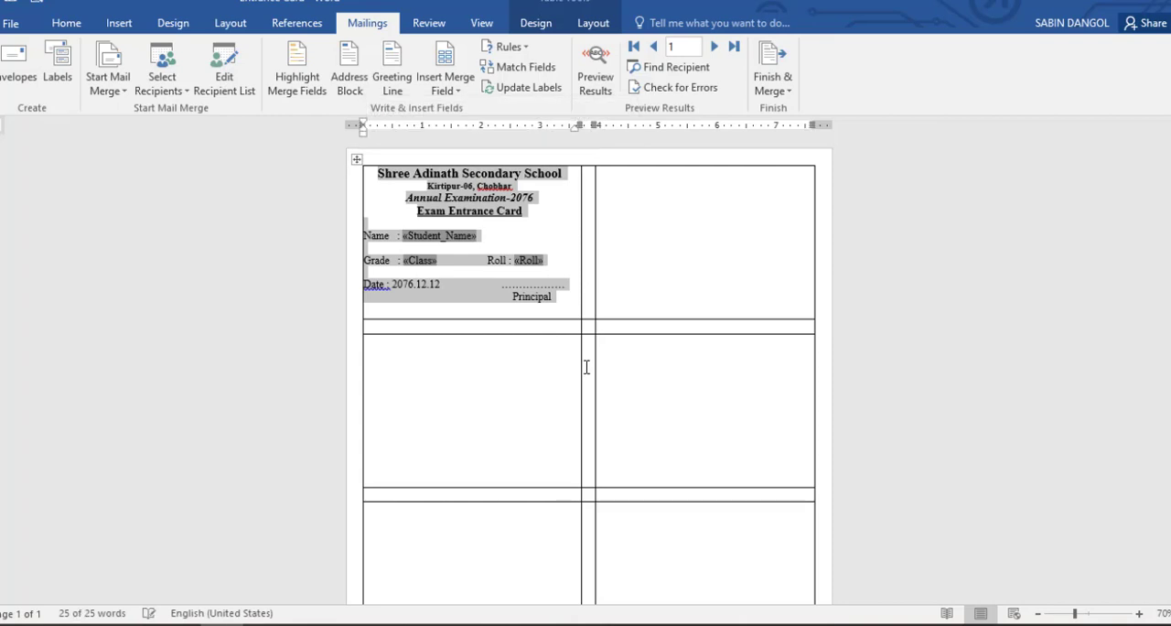
pyautogui.click(672, 196)
pyautogui.write('Shree Adinath Secondary School Kirtipur-06, Chobhar Annual Examination-2076 Exam Entrance Card  Name  : «Student_Name»  Grade  : «Class»\tRoll : «Roll»  Date : 2076.12.12\t………………. Principal')
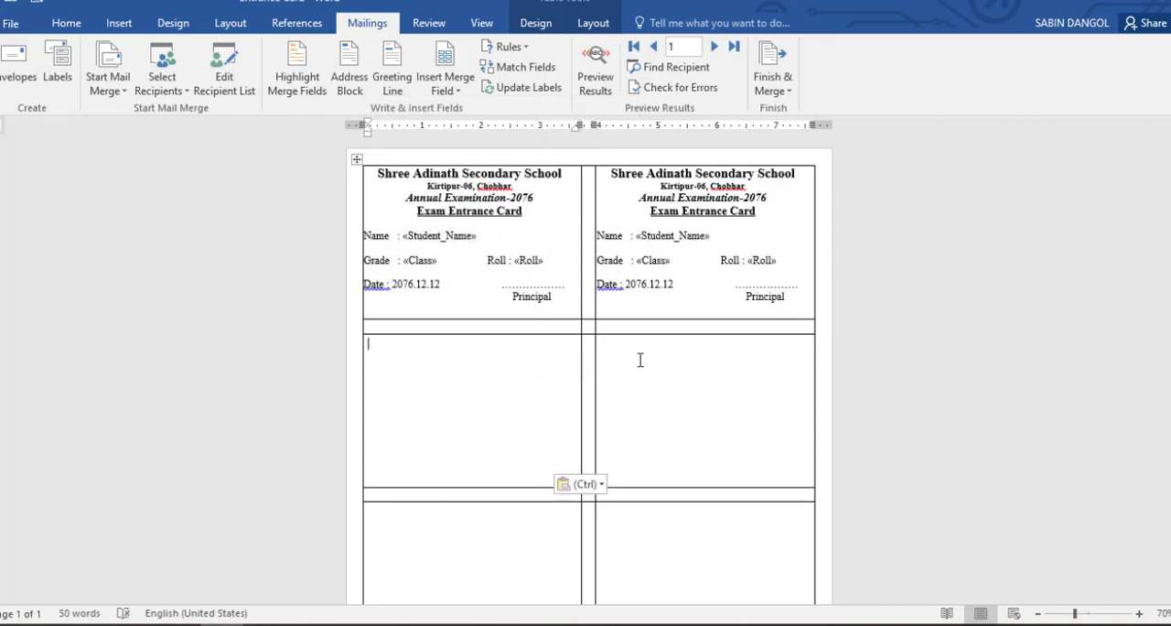
pyautogui.write('Shree Adinath Secondary School Kirtipur-06, Chobhar Annual Examination-2076 Exam Entrance Card Name : «Student_Name» Grade : «Class» Roll : «Roll» Date : 2076.12.12 Principal')
pyautogui.click(680, 353)
pyautogui.write('Shree Adinath Secondary School Kirtipur-06, Chobhar Annual Examination-2076 Exam Entrance Card Name : «Student_Name» Grade : «Class» Roll : «Roll» Date : 2076.12.12 Principal')
pyautogui.hotkey('ctrl', 'v')
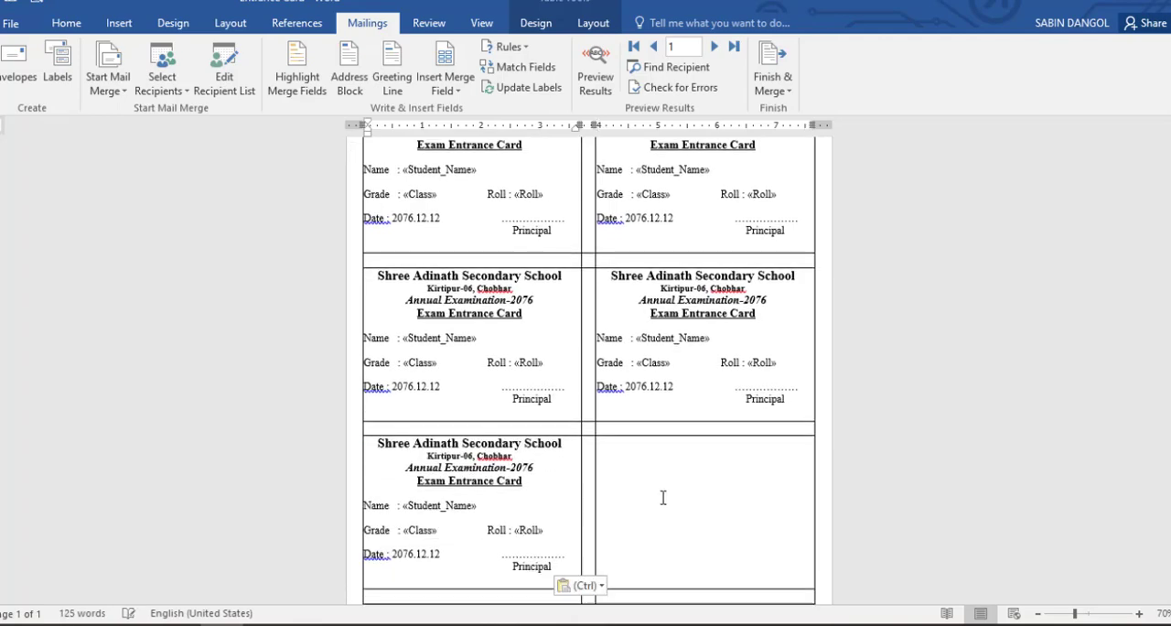
pyautogui.hotkey('ctrl', 'v')
pyautogui.click(455, 497)
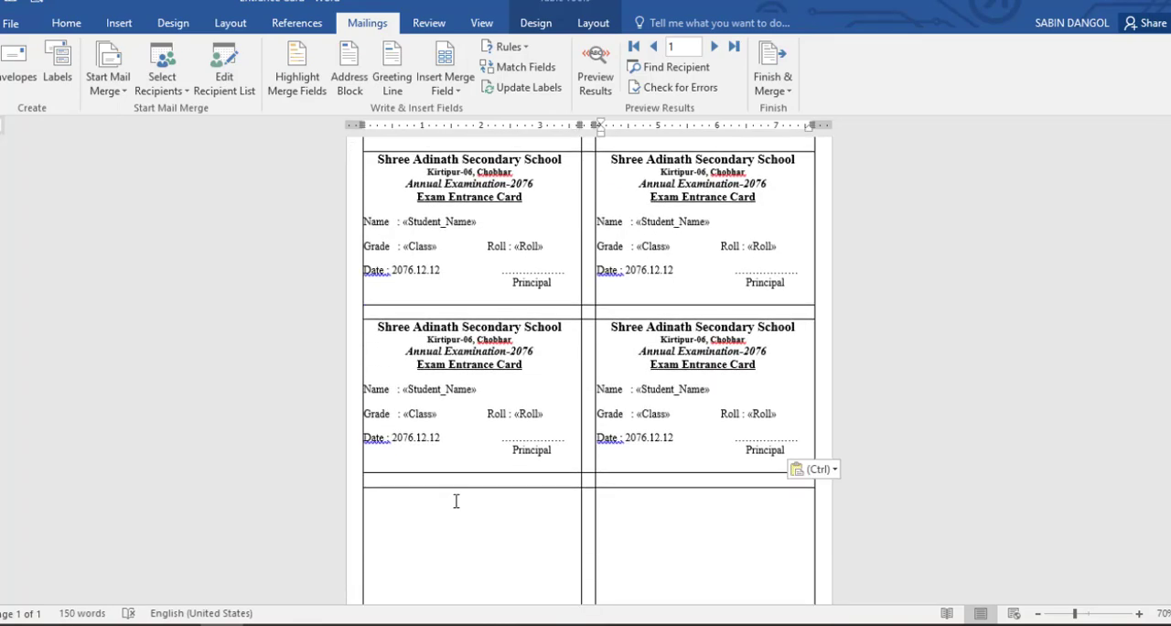
pyautogui.hotkey('ctrl', 'v')
pyautogui.write('Shree Adinath Secondary School Kirtipur-06, Chobhar Annual Examination-2076 Exam Entrance Card Name : «Student_Name» Grade : «Class» Roll : «Roll» Date : 2076.12.12 ………………. Principal')
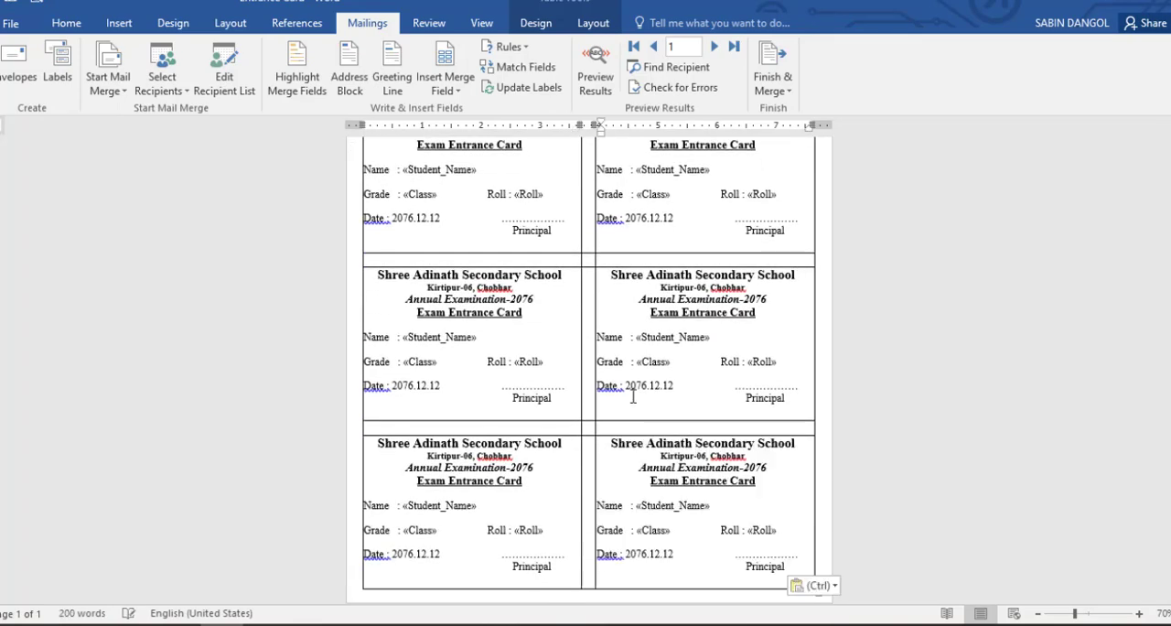
# - Insert a Next Record rule before the address line "Kirtipur-06, Chobhar" on the second card of the first row
pyautogui.scroll(2, 619, 325)
pyautogui.scroll(6, 443, 248)
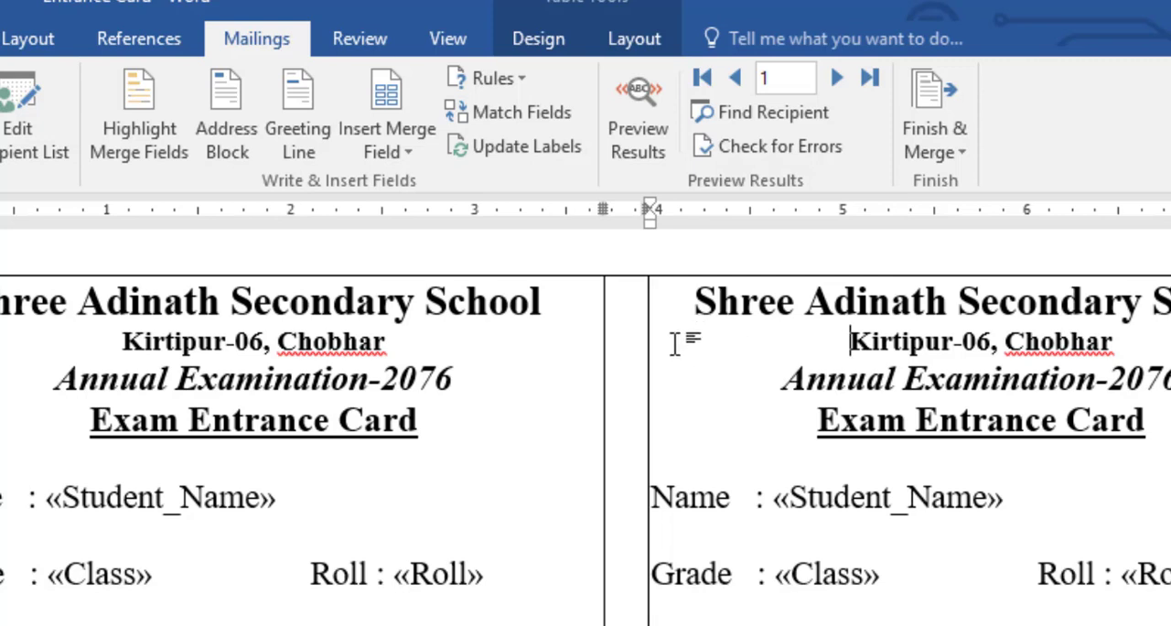
pyautogui.click(513, 83)
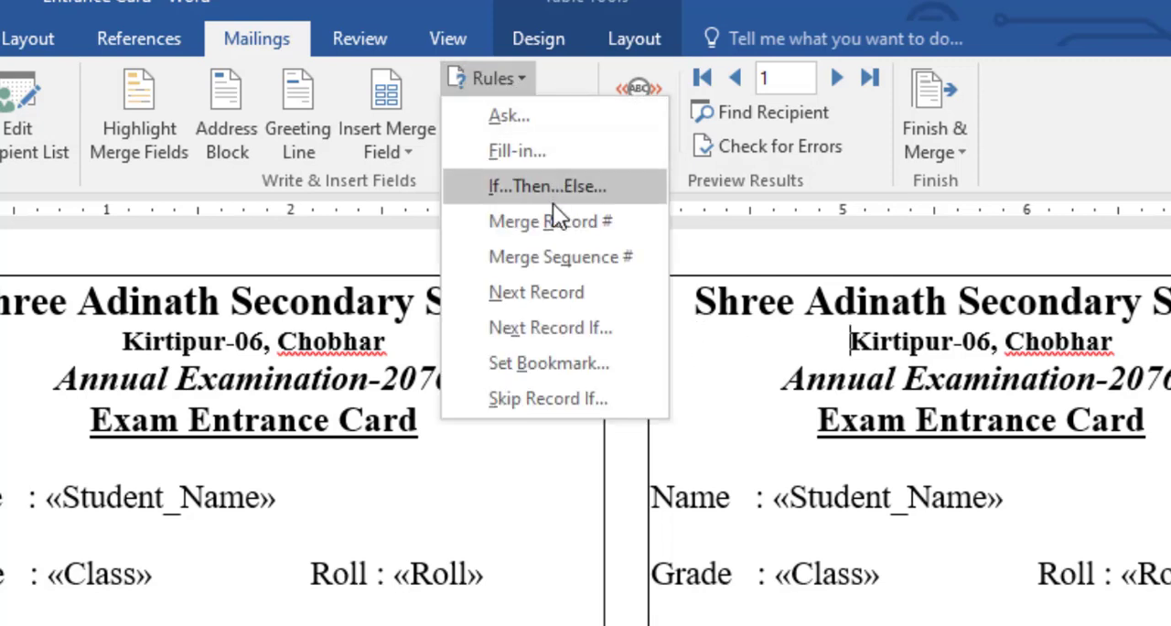
pyautogui.click(536, 292)
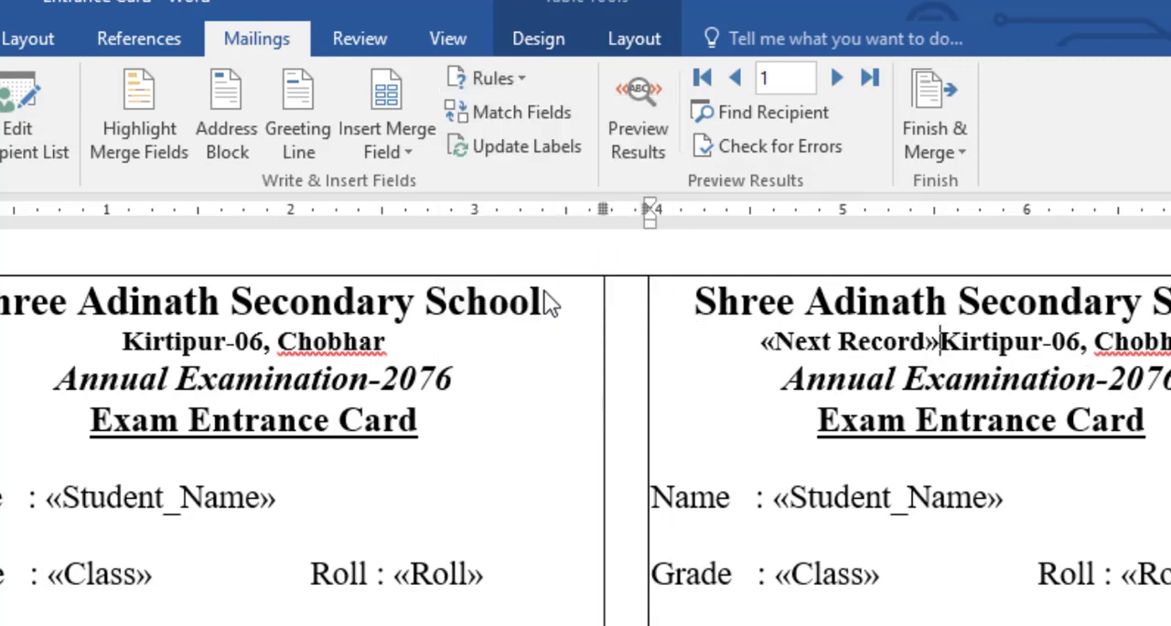
# - Preview the merge results on the two first-row cards, then return to the merge field view
pyautogui.click(639, 103)
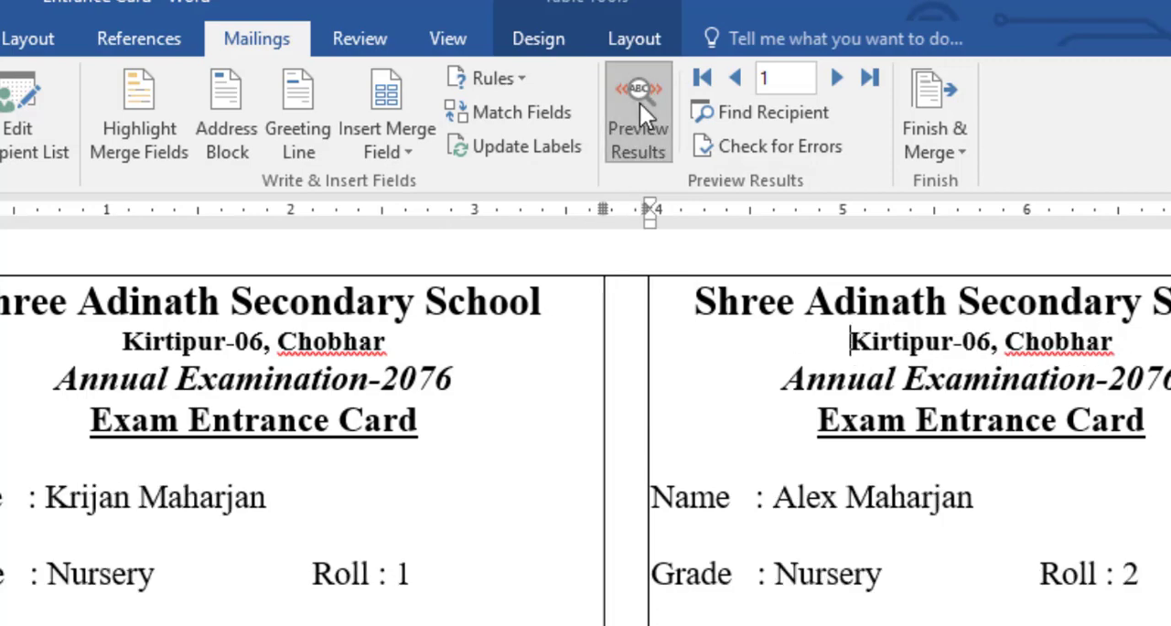
pyautogui.click(640, 103)
pyautogui.click(640, 103)
pyautogui.click(641, 103)
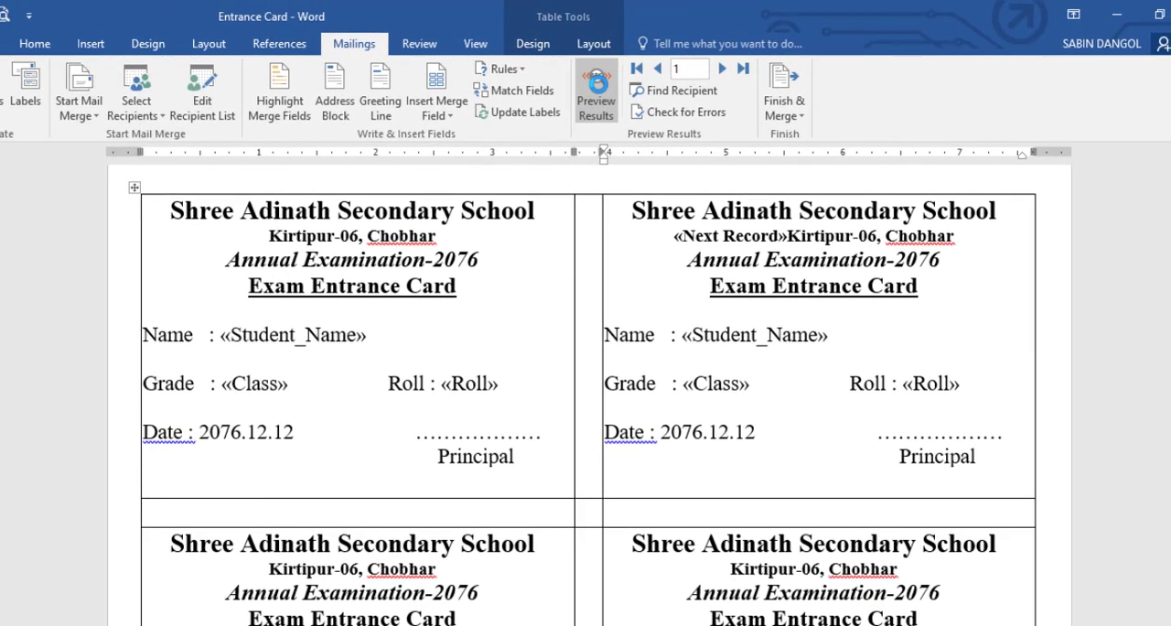
# - Insert a Next Record rule before the address line "Kirtipur-06, Chobhar" on both cards in the second row
pyautogui.scroll(-3, 694, 346)
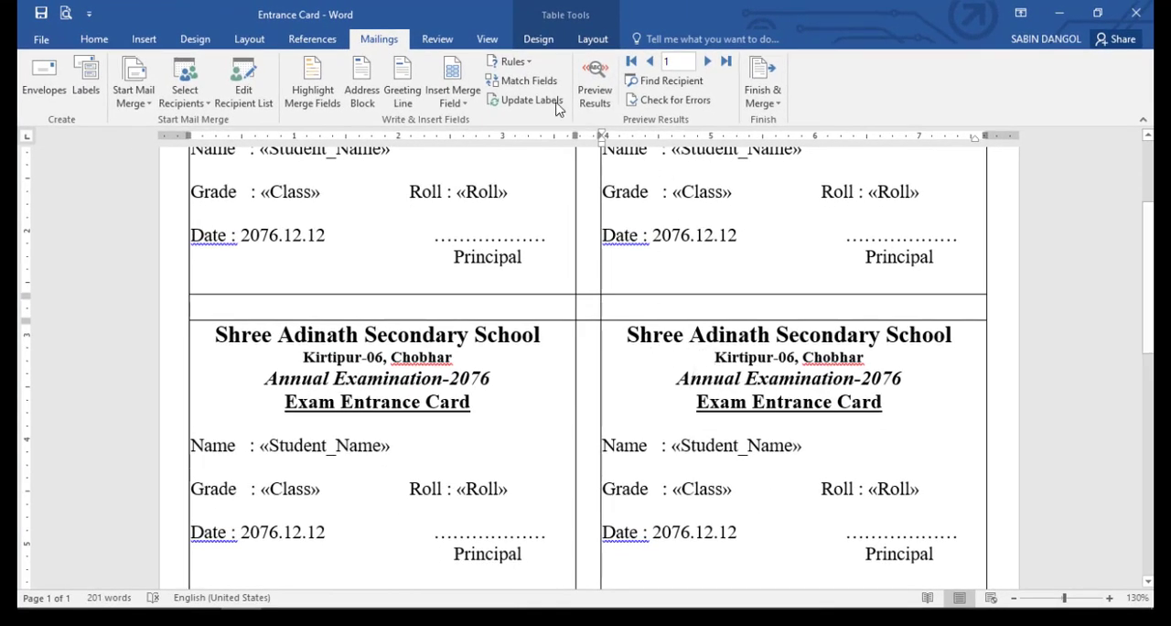
pyautogui.click(460, 92)
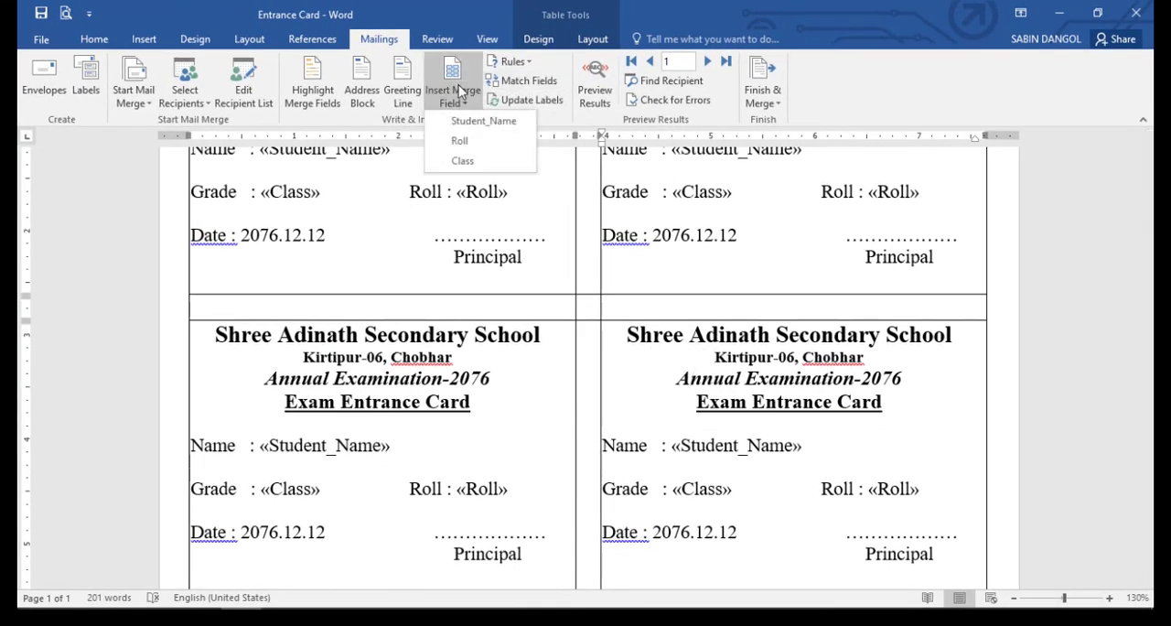
pyautogui.click(510, 64)
pyautogui.click(535, 185)
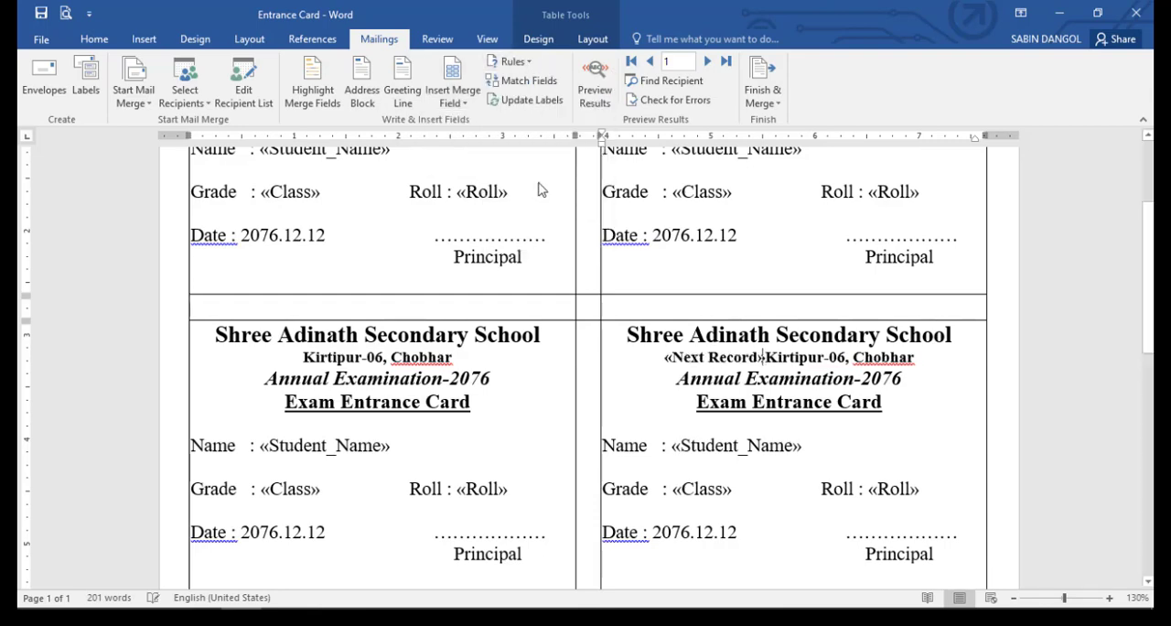
pyautogui.scroll(-3, 418, 317)
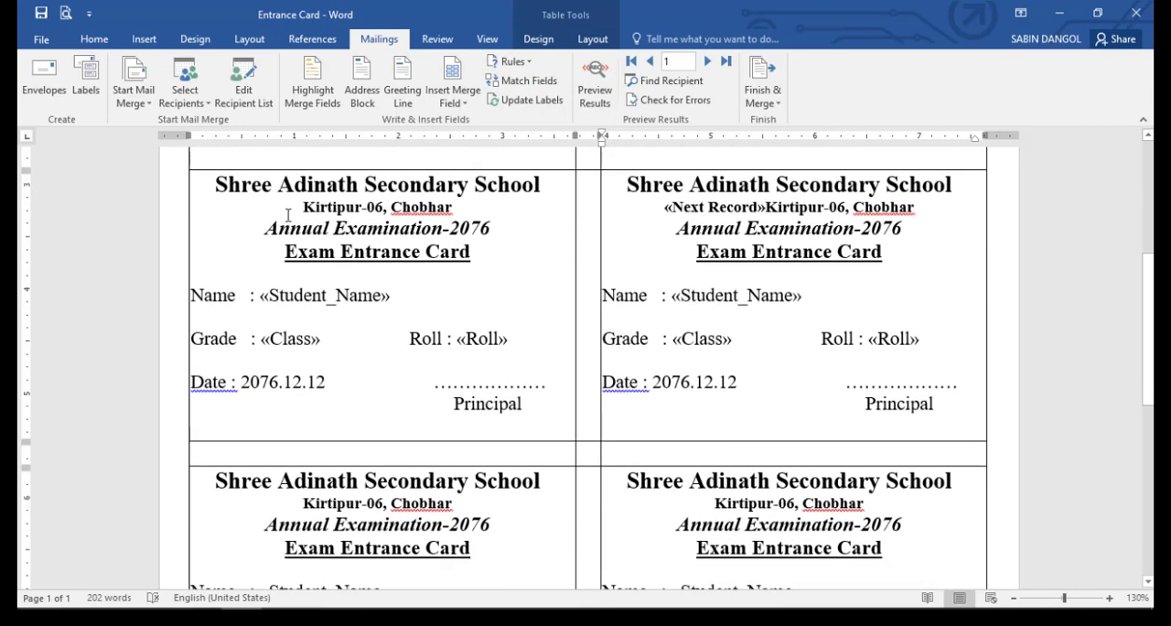
pyautogui.click(511, 61)
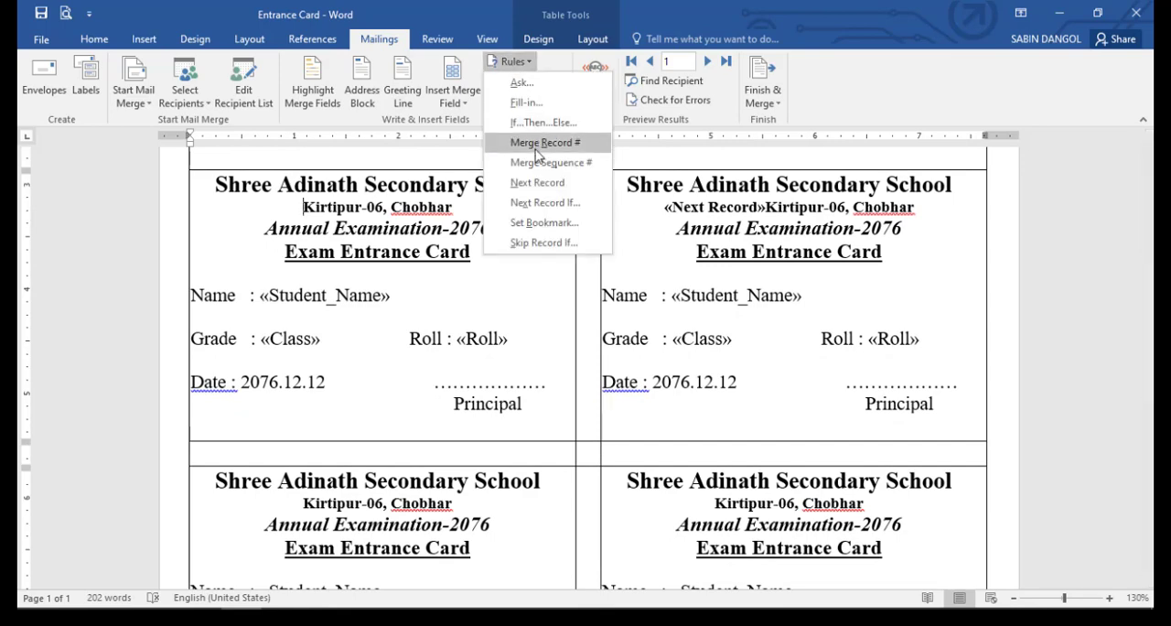
pyautogui.click(537, 185)
# - Insert a Next Record rule before the address line "Kirtipur-06, Chobhar" on both cards in the third row
pyautogui.scroll(-3, 575, 319)
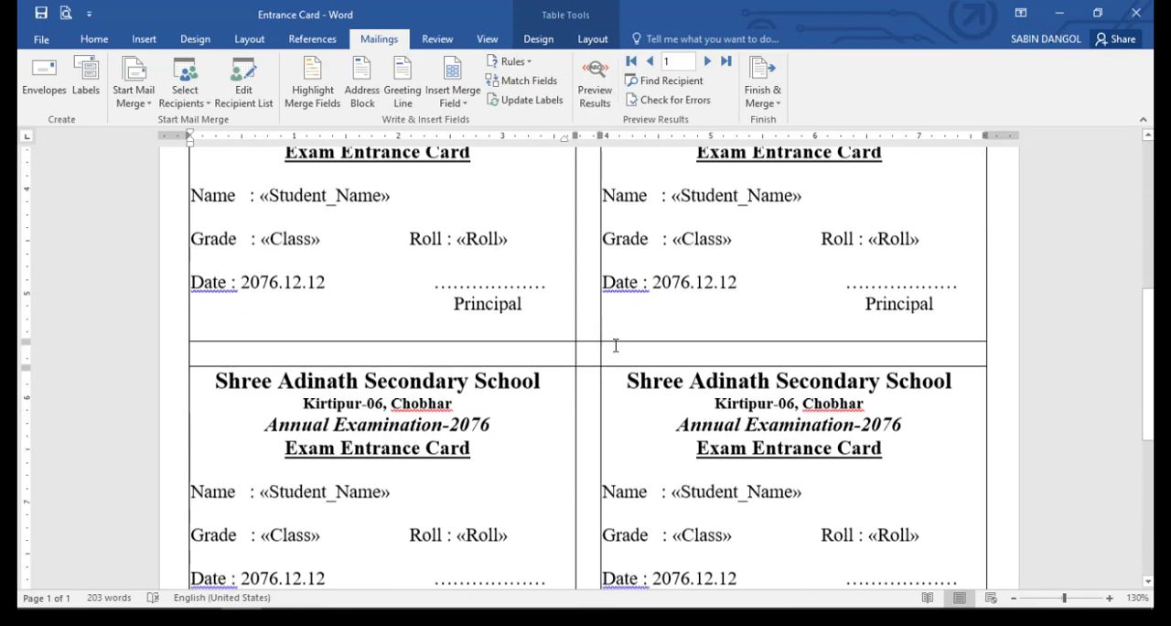
pyautogui.click(511, 62)
pyautogui.click(537, 185)
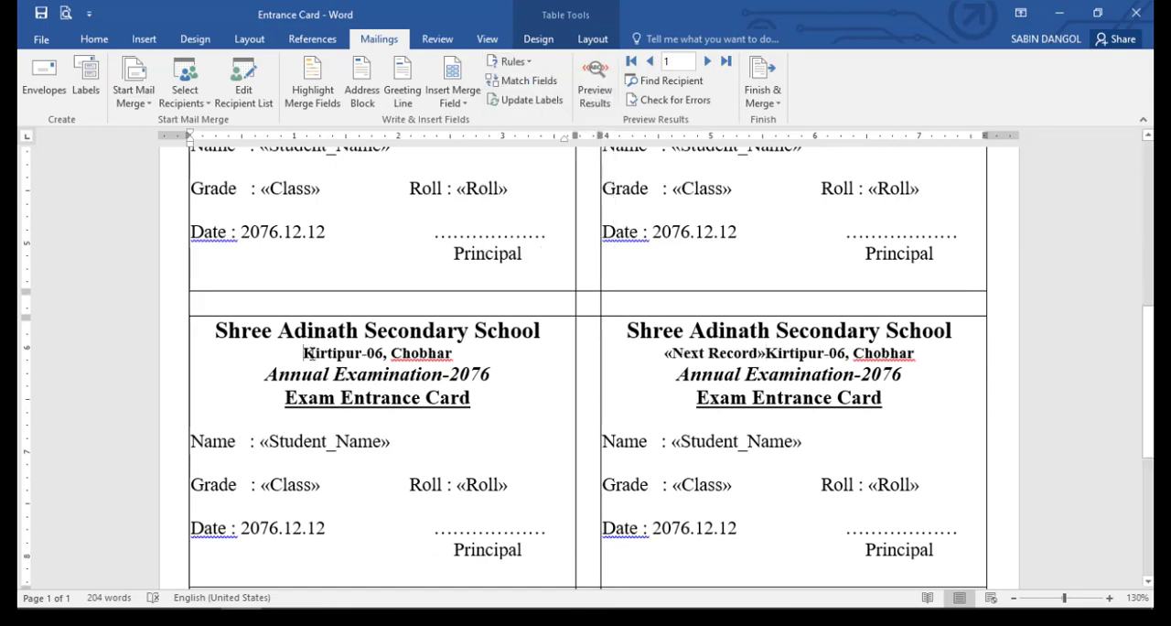
pyautogui.click(526, 68)
pyautogui.click(540, 182)
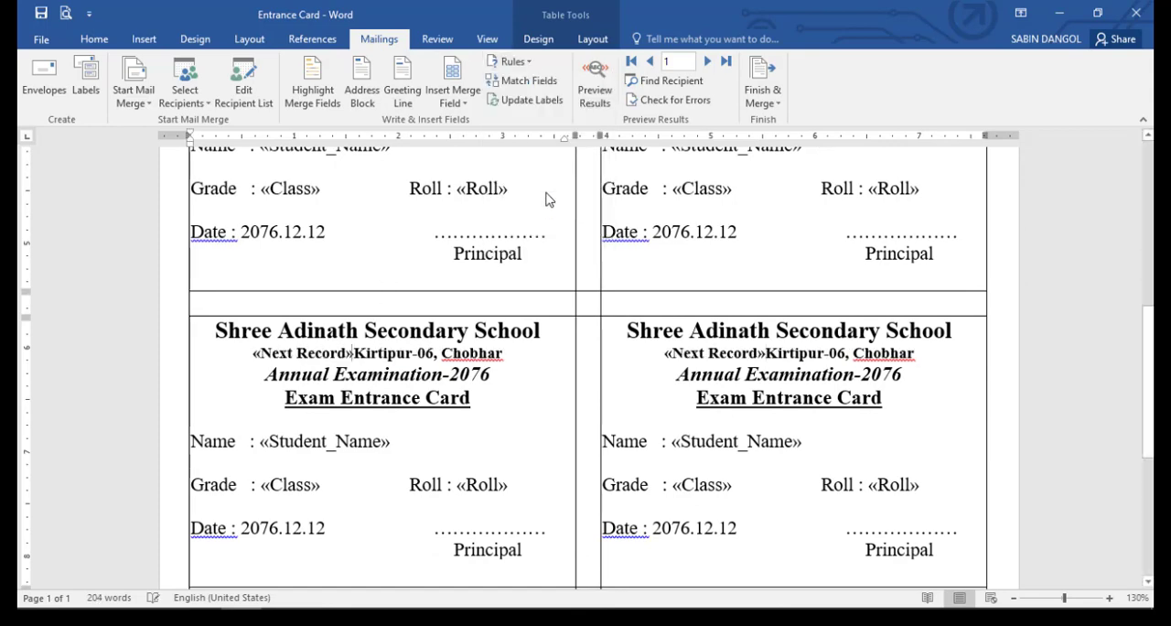
# - Insert a Next Record rule before the address line "Kirtipur-06, Chobhar" on both cards in the fourth row
pyautogui.scroll(-4, 526, 212)
pyautogui.scroll(-1, 526, 212)
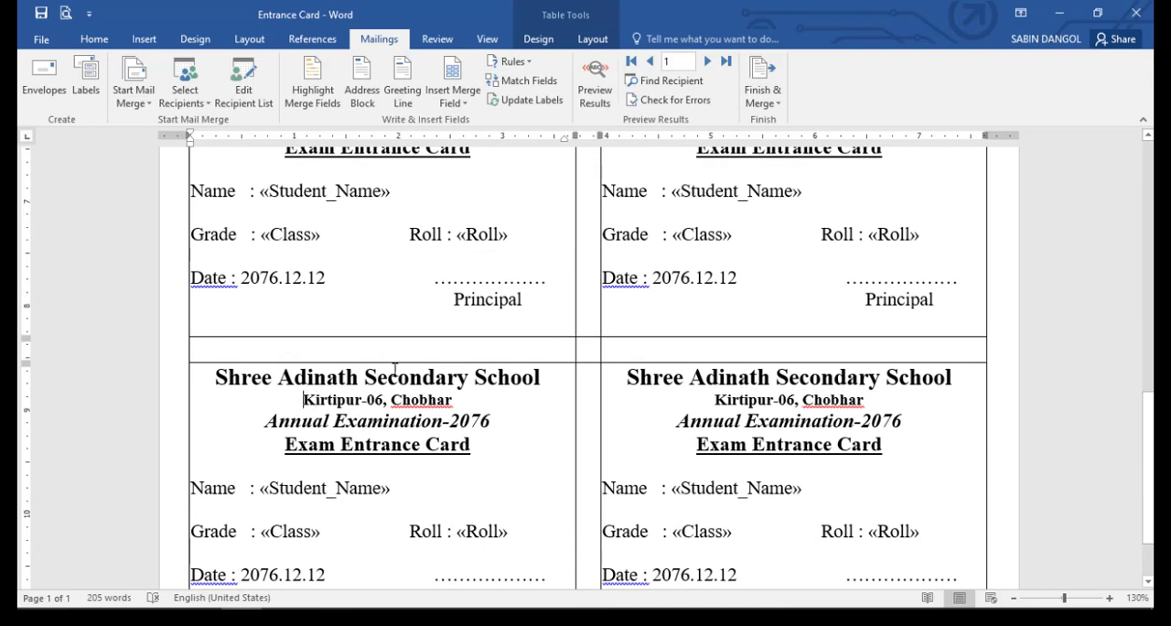
pyautogui.click(510, 61)
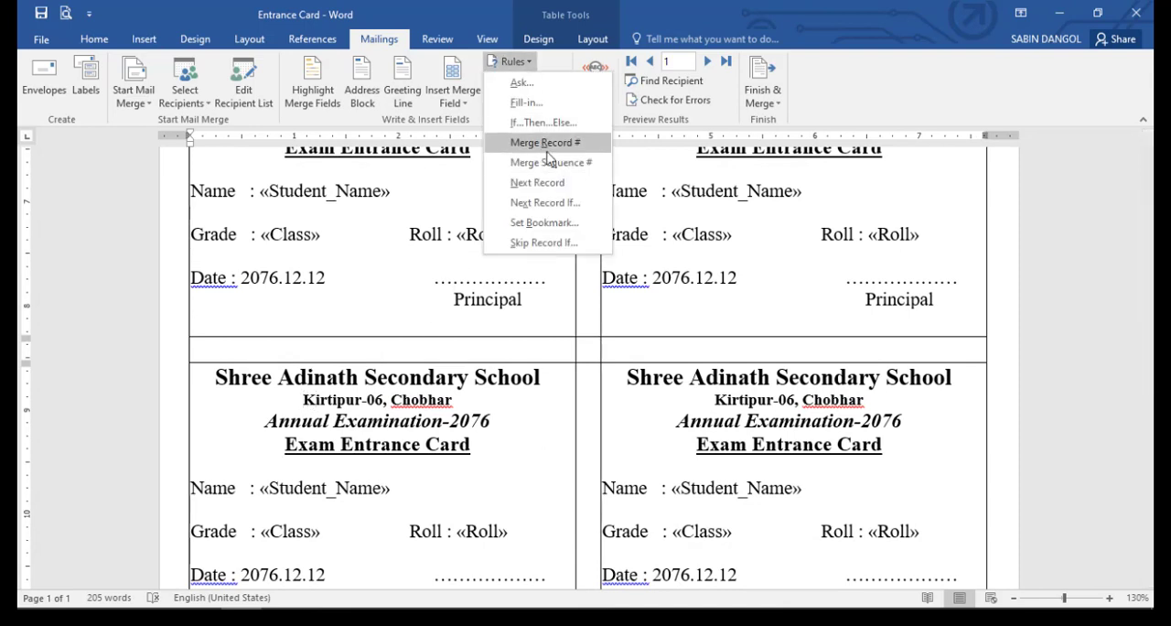
pyautogui.click(537, 182)
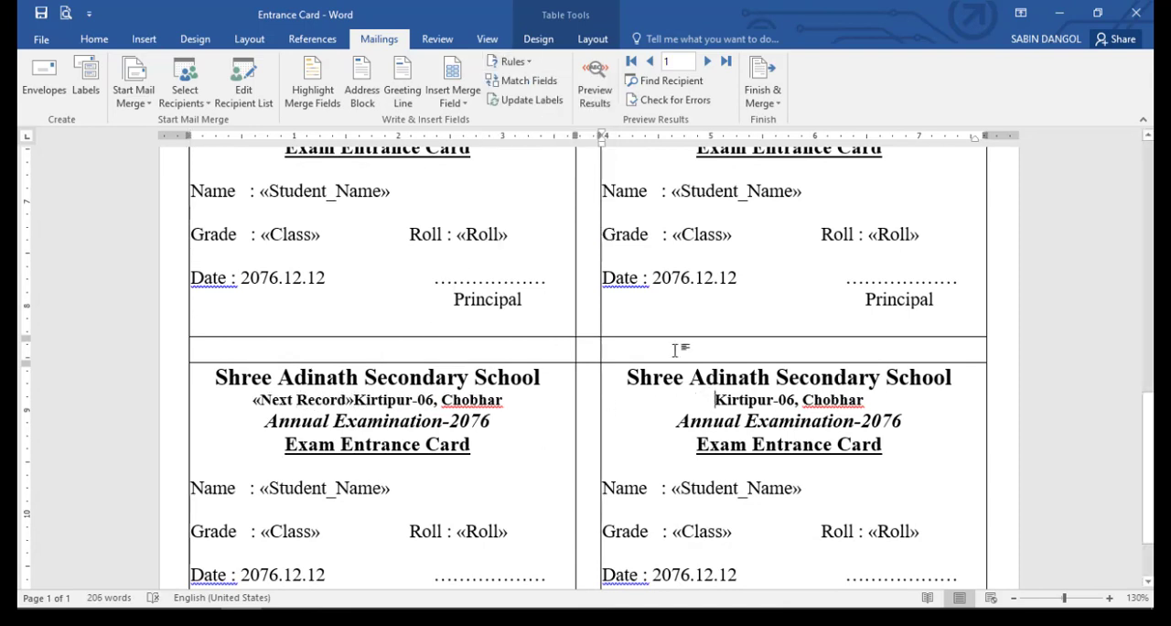
pyautogui.click(510, 61)
pyautogui.click(541, 183)
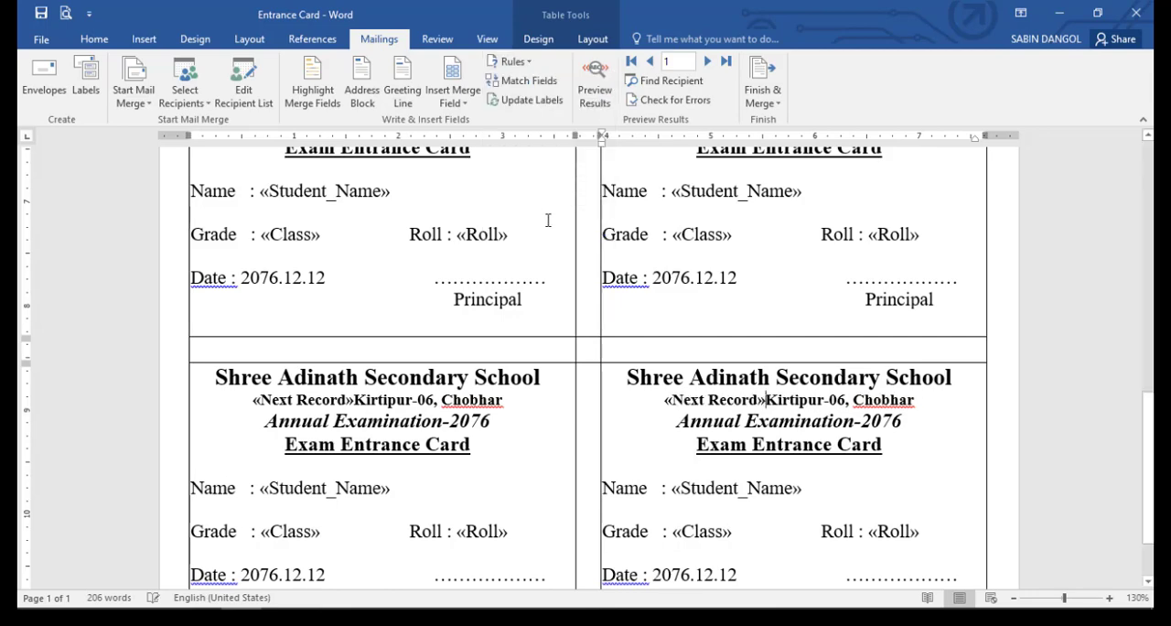
# - Preview the merge results and check the student data on the cards up to the first row
pyautogui.scroll(-2, 554, 233)
pyautogui.click(595, 82)
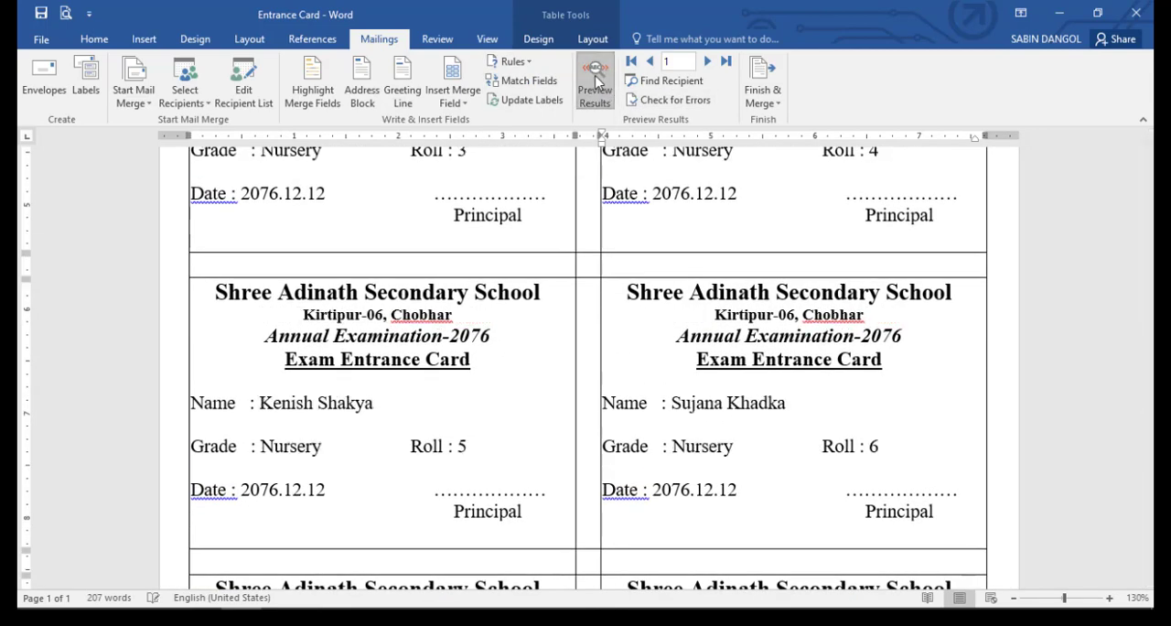
pyautogui.scroll(6, 724, 274)
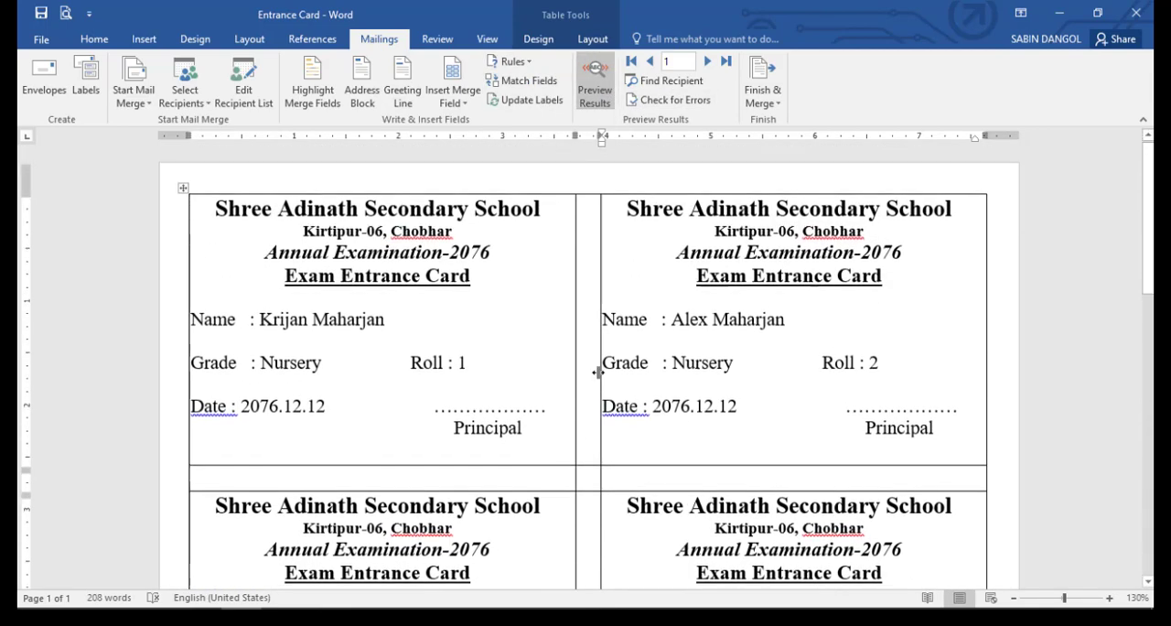
pyautogui.scroll(1, 636, 385)
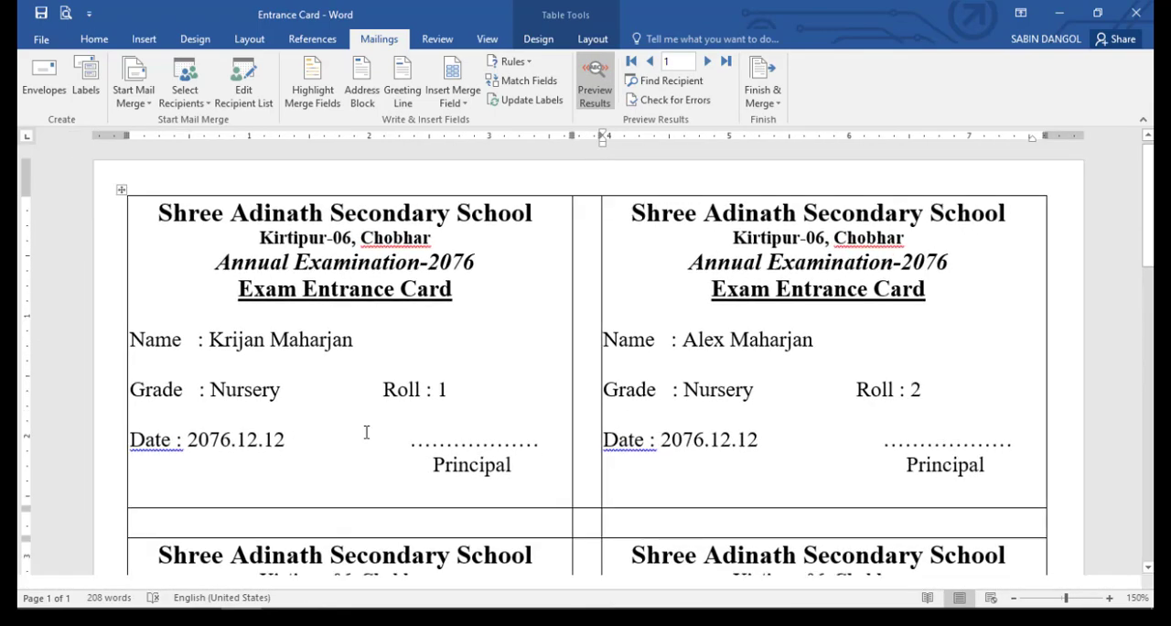
# - Step the preview forward to record 16 and check the names, grades and roll numbers on all cards of the page
pyautogui.click(706, 60)
pyautogui.click(706, 60)
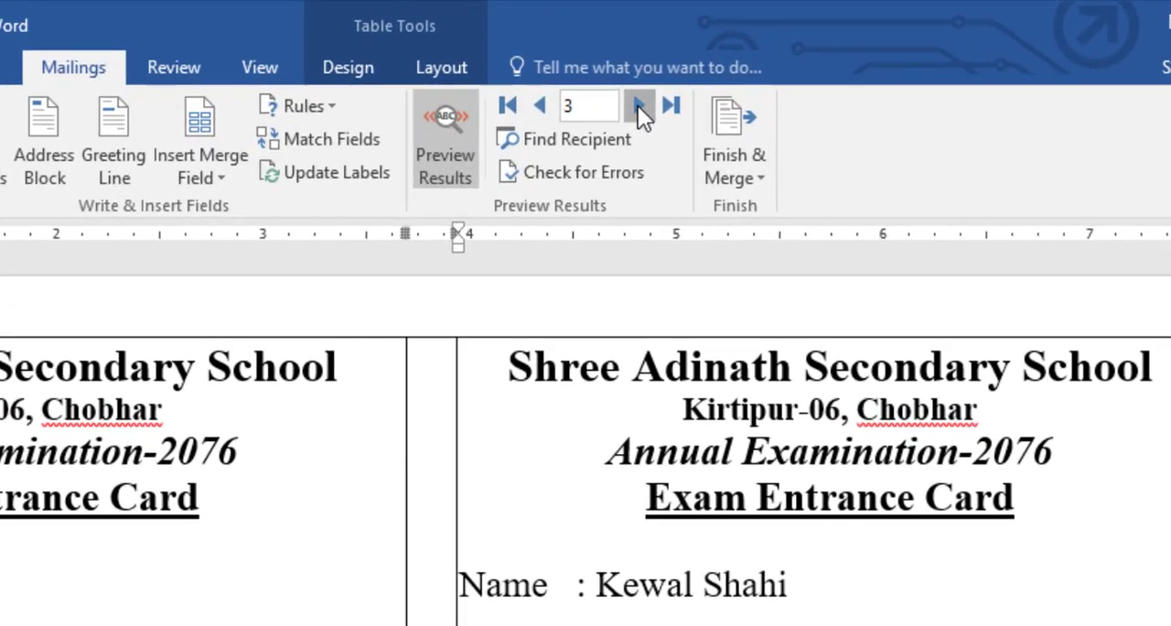
pyautogui.click(707, 60)
pyautogui.click(706, 61)
pyautogui.click(638, 106)
pyautogui.doubleClick(637, 107)
pyautogui.doubleClick(638, 106)
pyautogui.doubleClick(638, 106)
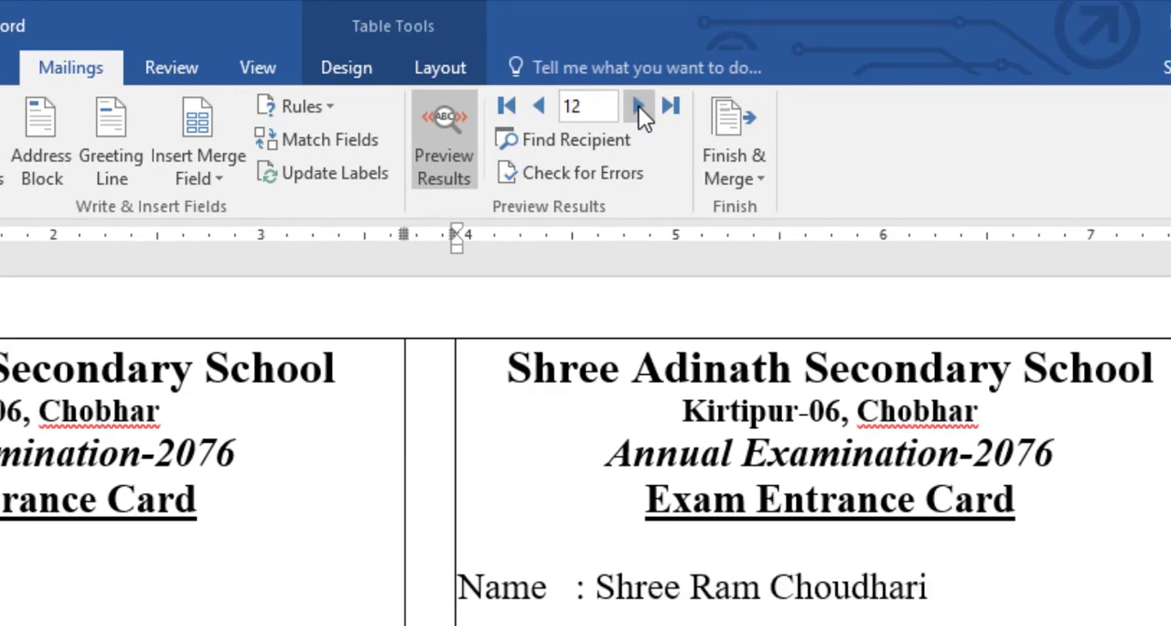
pyautogui.doubleClick(639, 106)
pyautogui.click(638, 106)
pyautogui.click(638, 106)
pyautogui.scroll(-9, 754, 306)
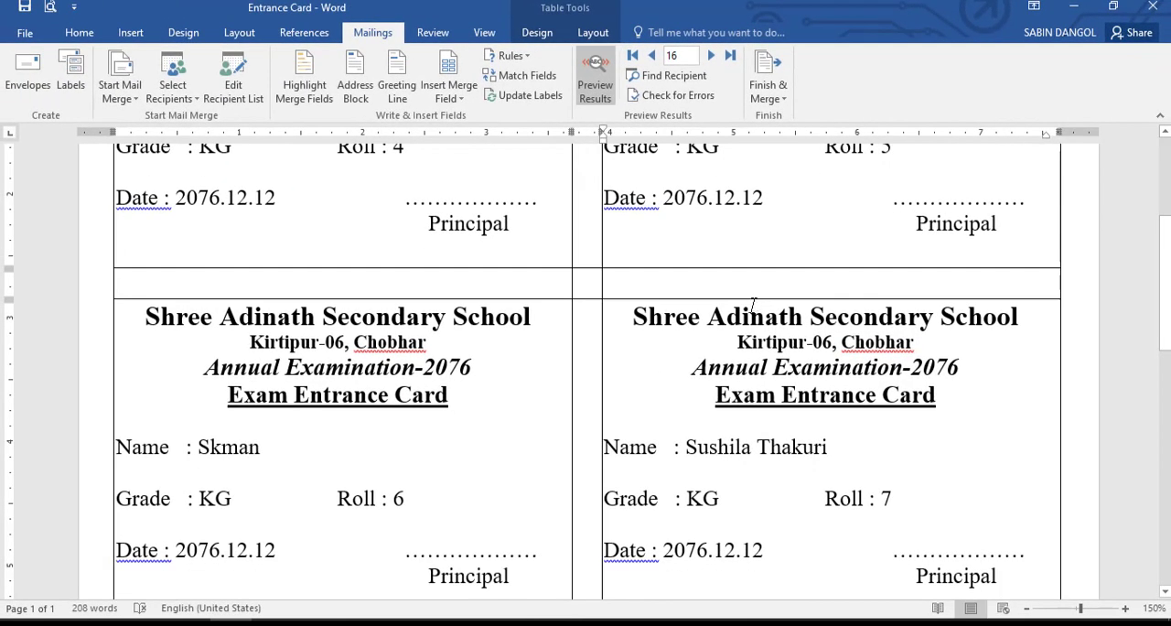
pyautogui.scroll(-3, 753, 306)
pyautogui.scroll(-1, 754, 306)
pyautogui.scroll(-4, 753, 305)
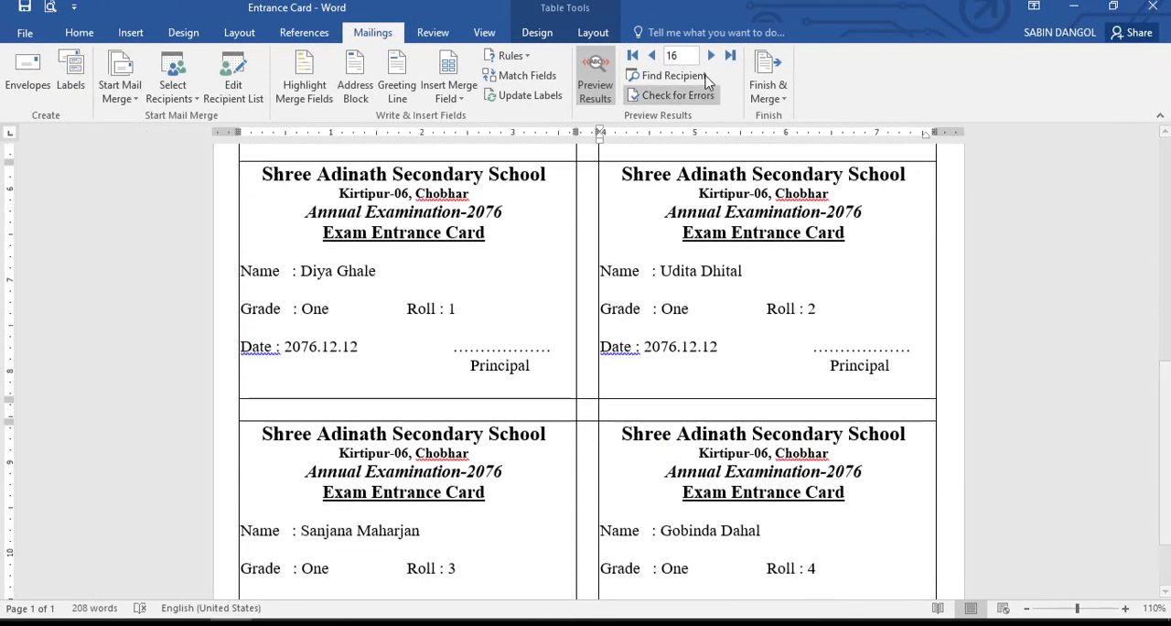
# - Preview the last student record and check which cards on the page are filled
pyautogui.click(730, 56)
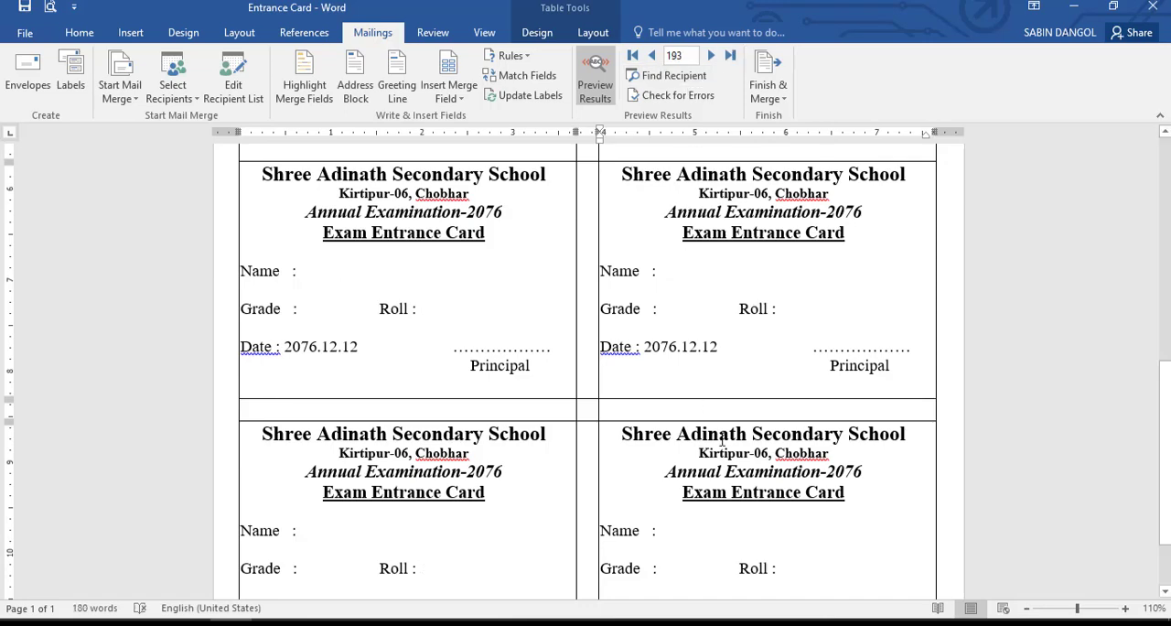
pyautogui.scroll(-2, 528, 388)
pyautogui.scroll(5, 458, 387)
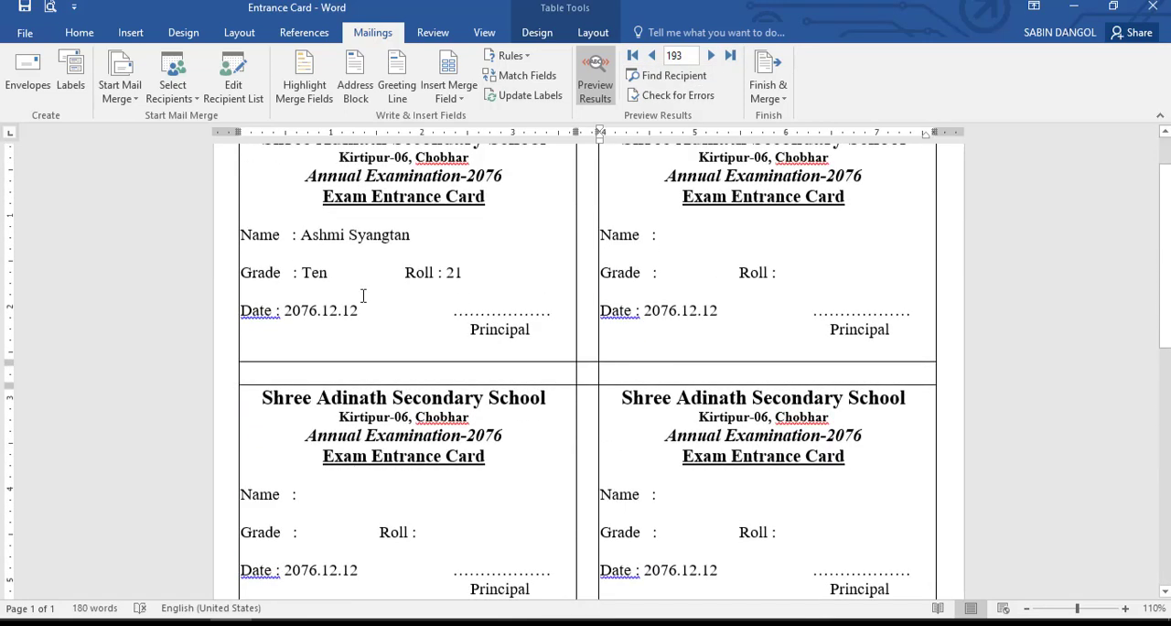
pyautogui.scroll(4, 359, 297)
# - Step the preview back to record 187 and forward to record 189, checking the first-row cards
pyautogui.click(651, 55)
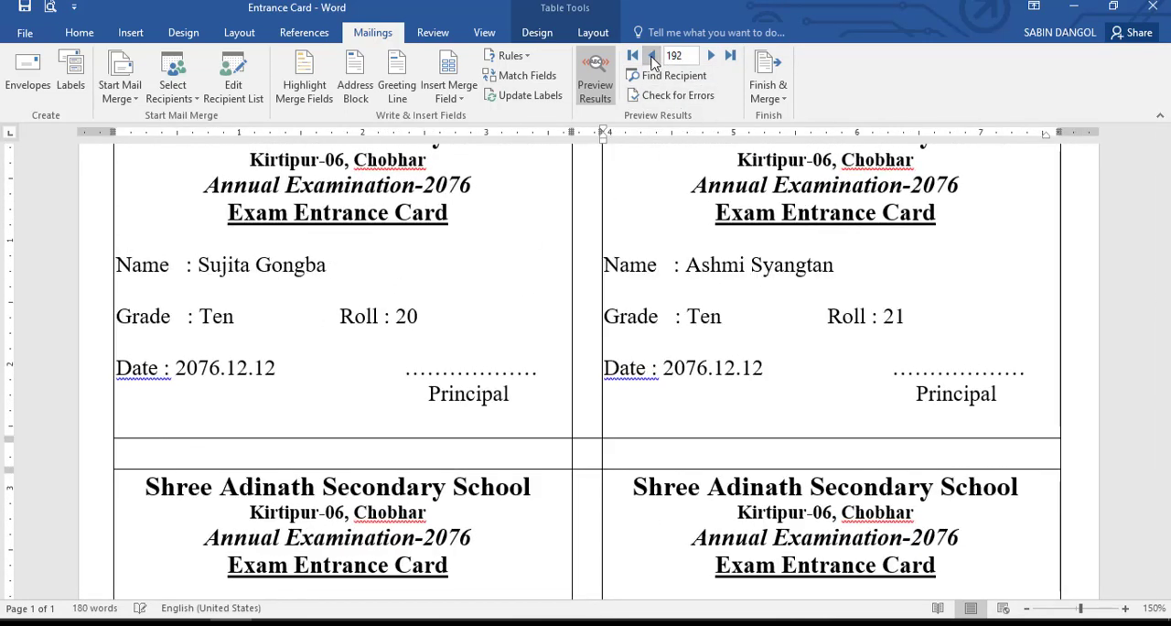
pyautogui.click(651, 56)
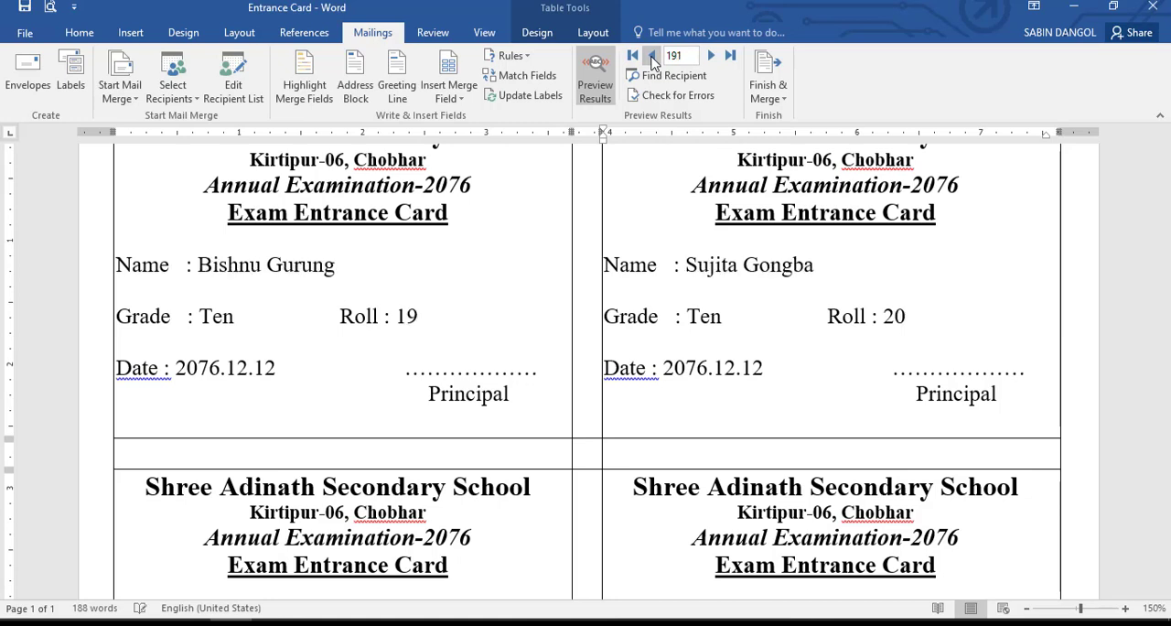
pyautogui.click(651, 56)
pyautogui.click(652, 56)
pyautogui.click(653, 56)
pyautogui.click(654, 56)
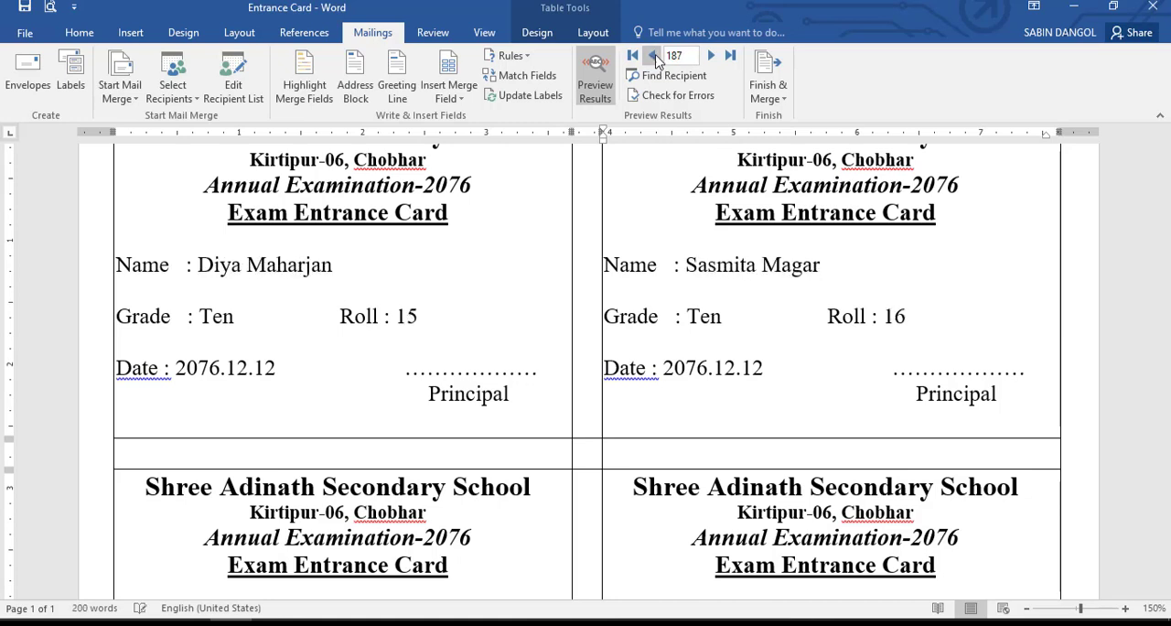
pyautogui.click(709, 56)
pyautogui.click(711, 56)
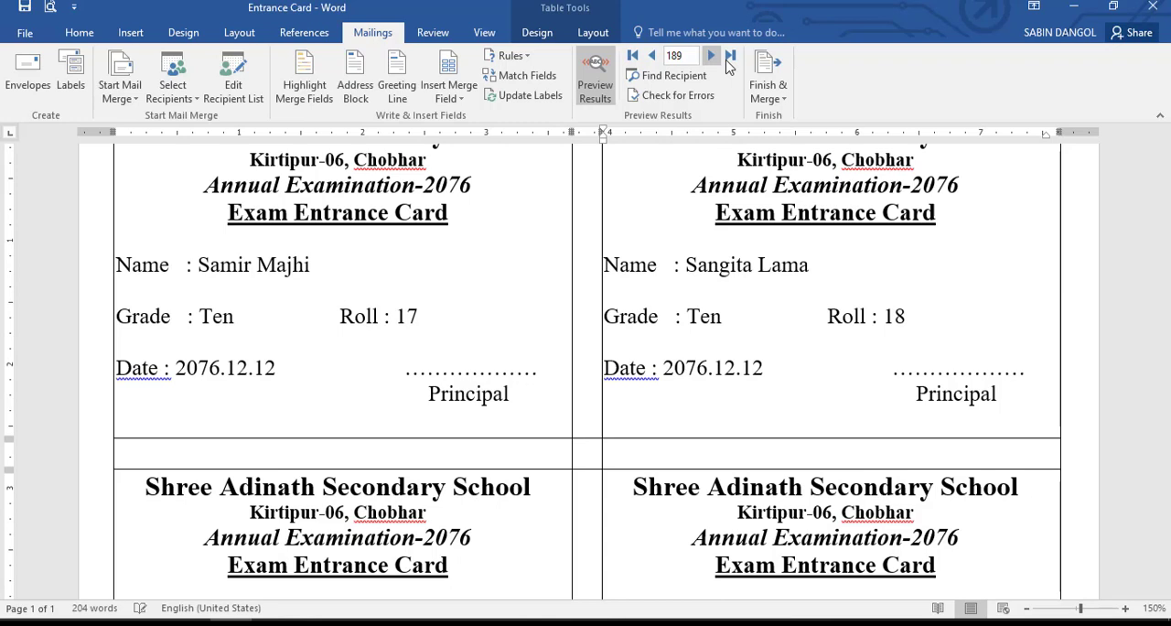
# - Start finishing the merge into a new document of individual cards
pyautogui.click(767, 88)
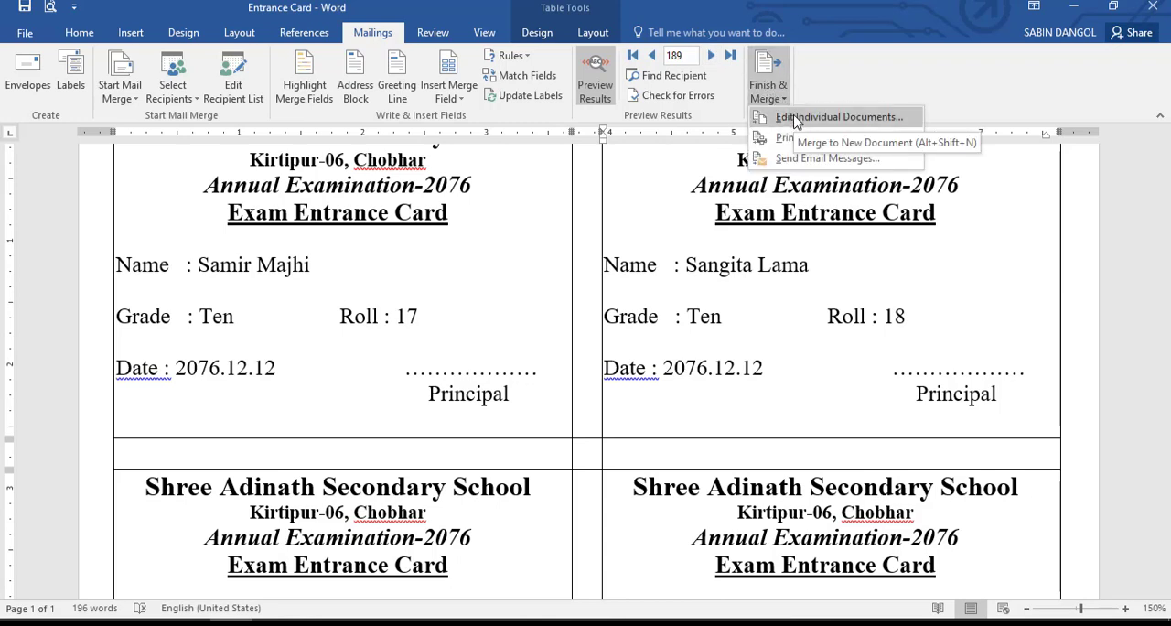